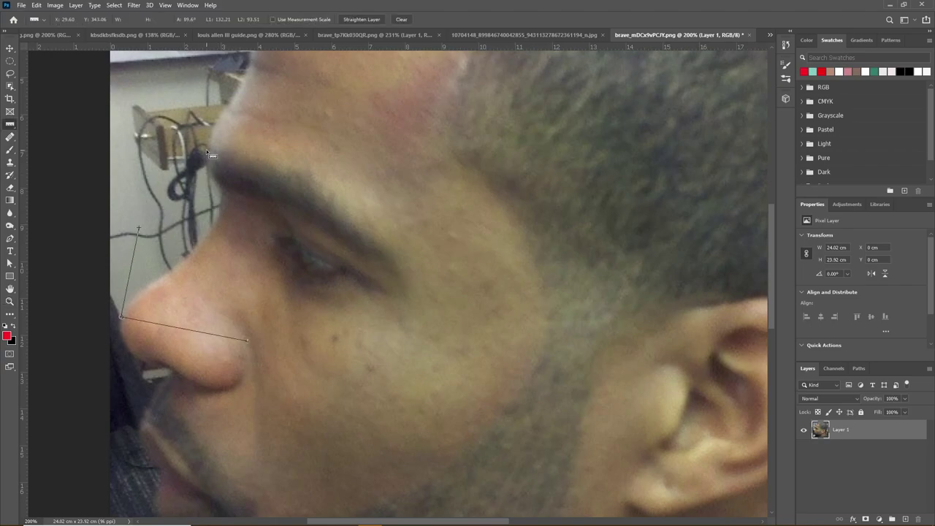
# Step: Measure the brow-to-nose angle on the side profile with the Ruler tool
pyautogui.moveTo(203, 153)
pyautogui.mouseDown()
pyautogui.moveTo(215, 194)
pyautogui.moveTo(73, 332)
pyautogui.moveTo(88, 348)
pyautogui.mouseUp()
pyautogui.moveTo(223, 207); pyautogui.dragTo(218, 209)
pyautogui.moveTo(203, 158); pyautogui.dragTo(204, 152)
pyautogui.moveTo(211, 223); pyautogui.dragTo(208, 206)
# Step: Brush red lines down the brow and nose and write an underlined '120°' note
pyautogui.press('b')
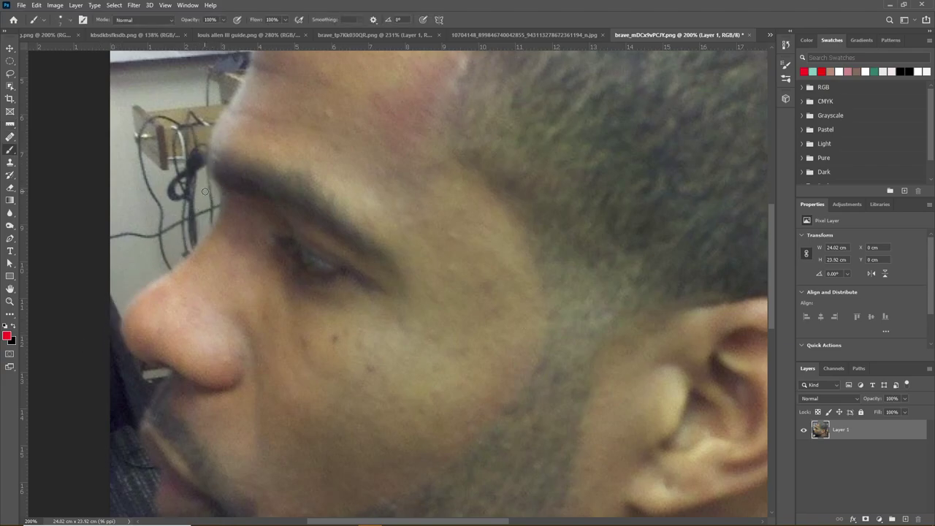
pyautogui.rightClick(203, 174)
pyautogui.click(203, 143)
pyautogui.keyDown('shift'); pyautogui.click(217, 210); pyautogui.keyUp('shift')
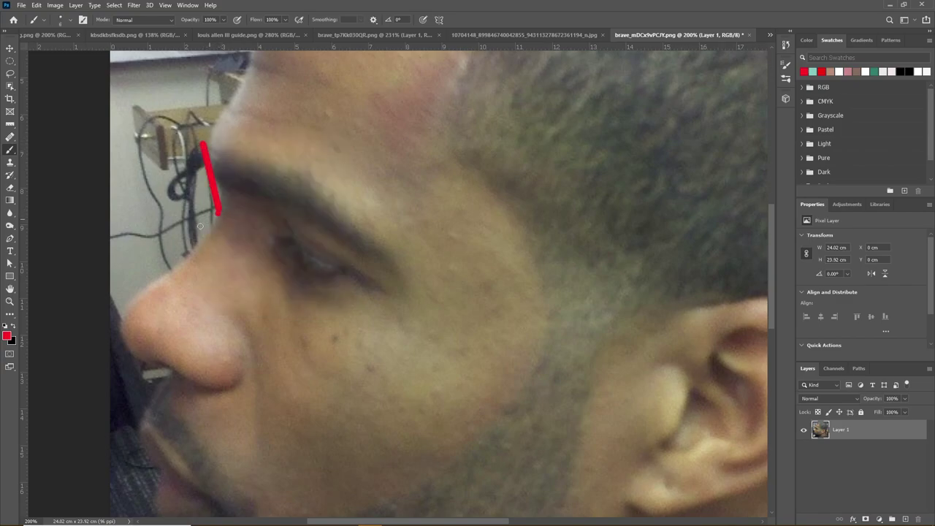
pyautogui.keyDown('shift'); pyautogui.click(111, 312); pyautogui.keyUp('shift')
pyautogui.moveTo(129, 182)
pyautogui.mouseDown()
pyautogui.moveTo(128, 199)
pyautogui.moveTo(153, 195)
pyautogui.moveTo(186, 166)
pyautogui.mouseUp()
pyautogui.moveTo(119, 217); pyautogui.dragTo(189, 211)
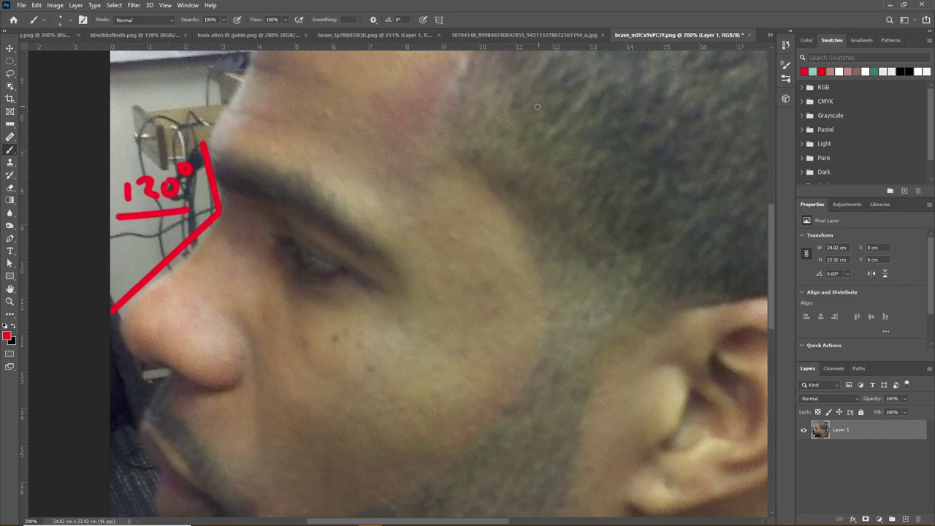
# Step: Undo the angle annotations and a curved brow stroke, then fit the head on screen
pyautogui.hotkey('ctrl', 'z')
pyautogui.hotkey('ctrl', 'z')
pyautogui.hotkey('ctrl', 'z')
pyautogui.hotkey('ctrl', 'z')
pyautogui.hotkey('ctrl', 'z')
pyautogui.hotkey('ctrl', 'z')
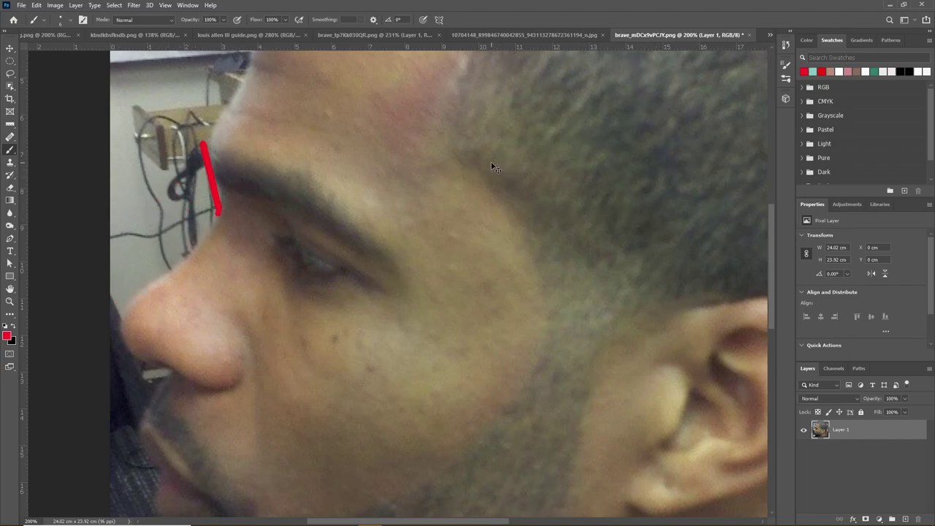
pyautogui.hotkey('ctrl', 'z')
pyautogui.moveTo(228, 123)
pyautogui.mouseDown()
pyautogui.moveTo(218, 187)
pyautogui.moveTo(183, 212)
pyautogui.moveTo(233, 211)
pyautogui.mouseUp()
pyautogui.click(10, 301)
pyautogui.hotkey('ctrl', 'z')
pyautogui.click(14, 288)
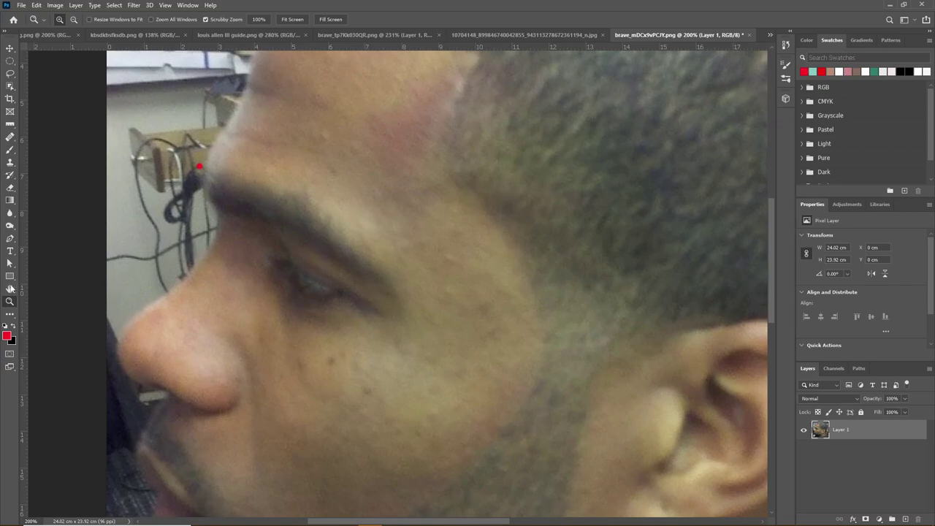
pyautogui.hotkey('ctrl', '0')
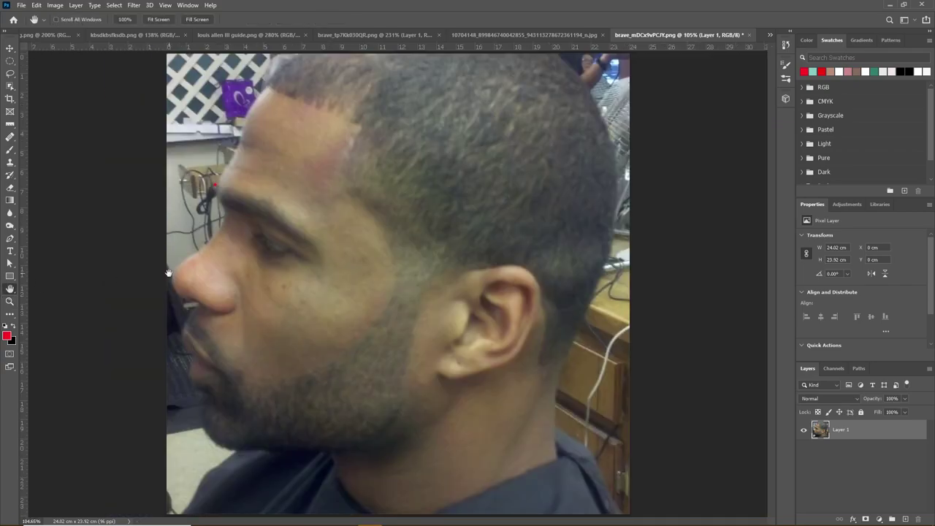
pyautogui.click(354, 35)
pyautogui.click(274, 36)
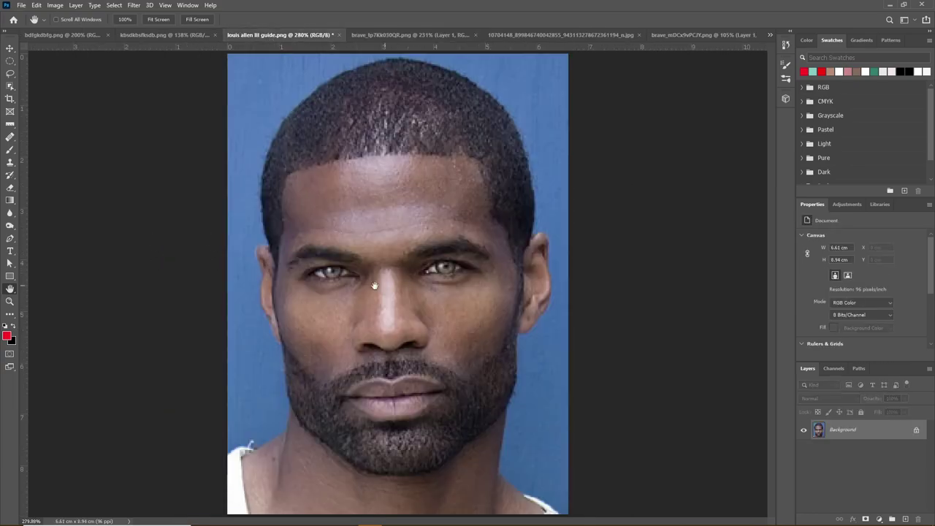
pyautogui.click(10, 301)
pyautogui.click(418, 268)
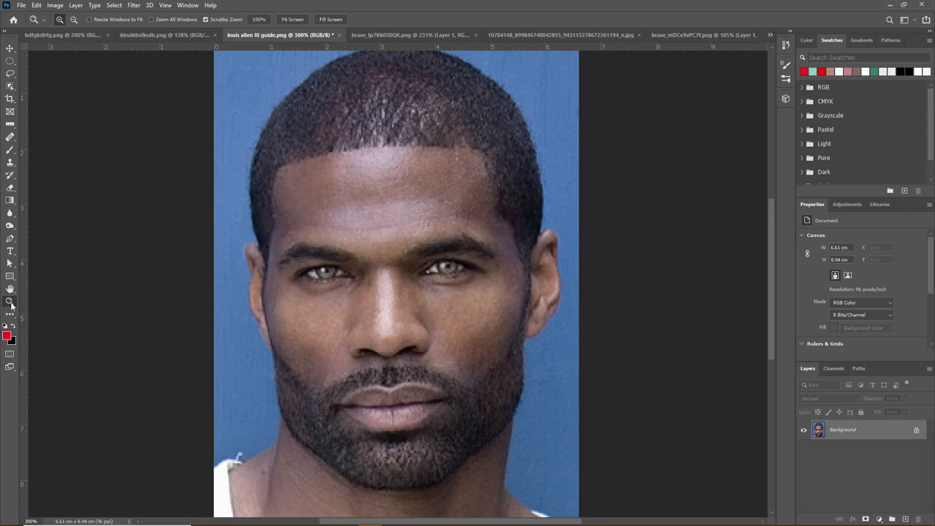
pyautogui.click(376, 288)
pyautogui.click(393, 282)
pyautogui.click(387, 277)
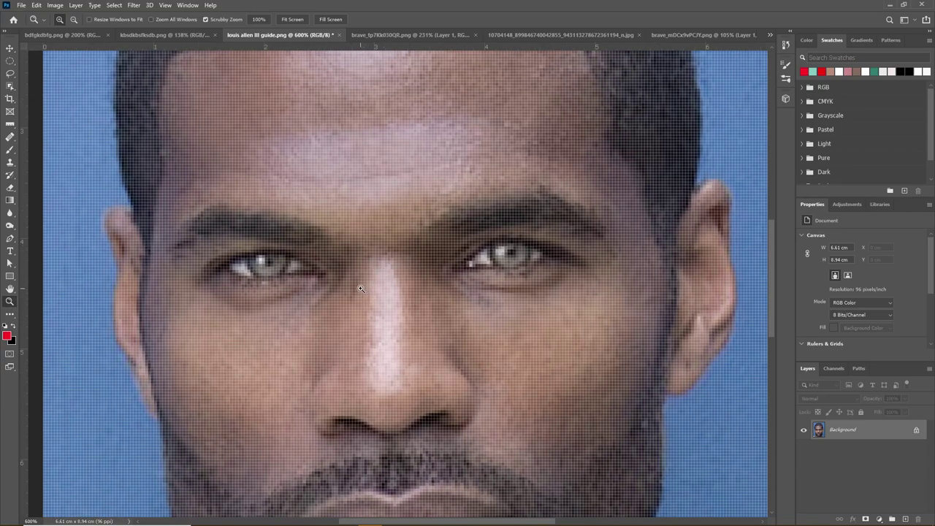
# Step: Brush a red line between the eyes and write '45.6%' above it
pyautogui.press('b')
pyautogui.rightClick(387, 277)
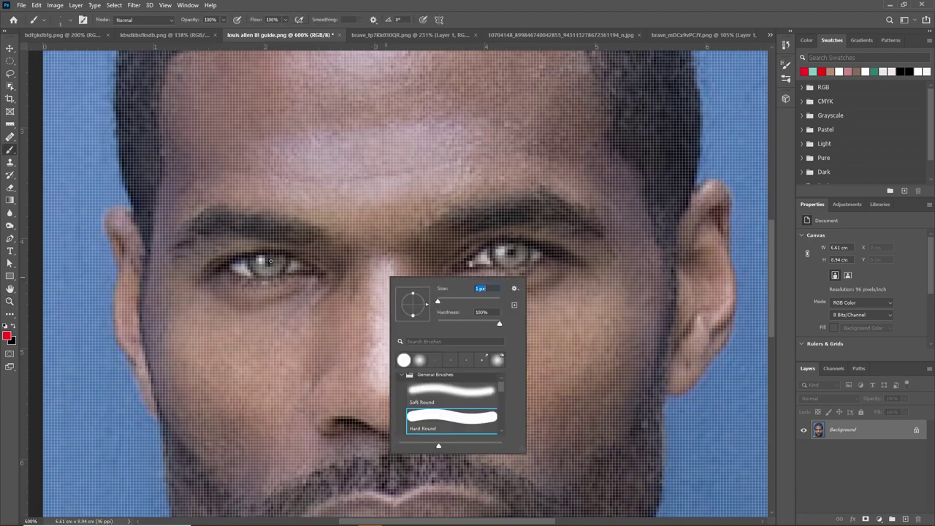
pyautogui.click(267, 259)
pyautogui.keyDown('shift'); pyautogui.click(510, 251); pyautogui.keyUp('shift')
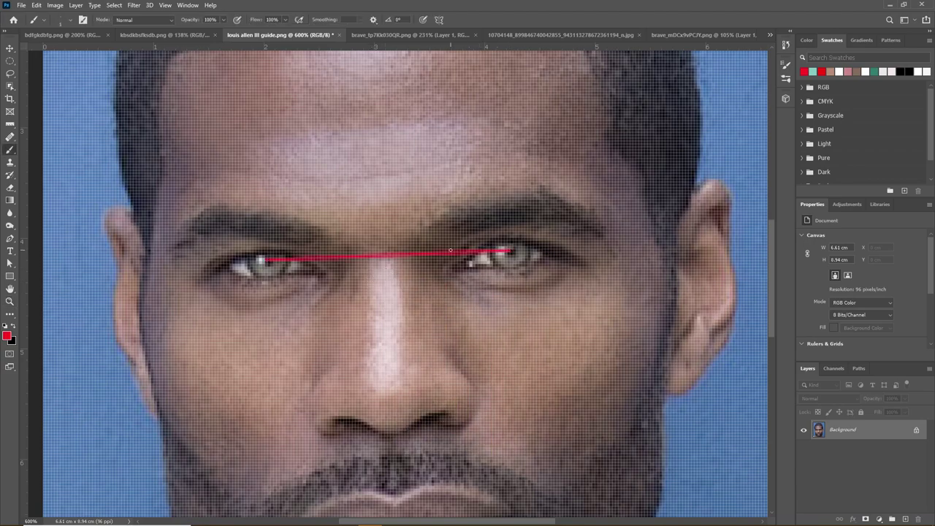
pyautogui.moveTo(359, 206)
pyautogui.mouseDown()
pyautogui.moveTo(359, 227)
pyautogui.moveTo(377, 223)
pyautogui.mouseUp()
pyautogui.moveTo(370, 208)
pyautogui.mouseDown()
pyautogui.moveTo(393, 220)
pyautogui.moveTo(415, 232)
pyautogui.mouseUp()
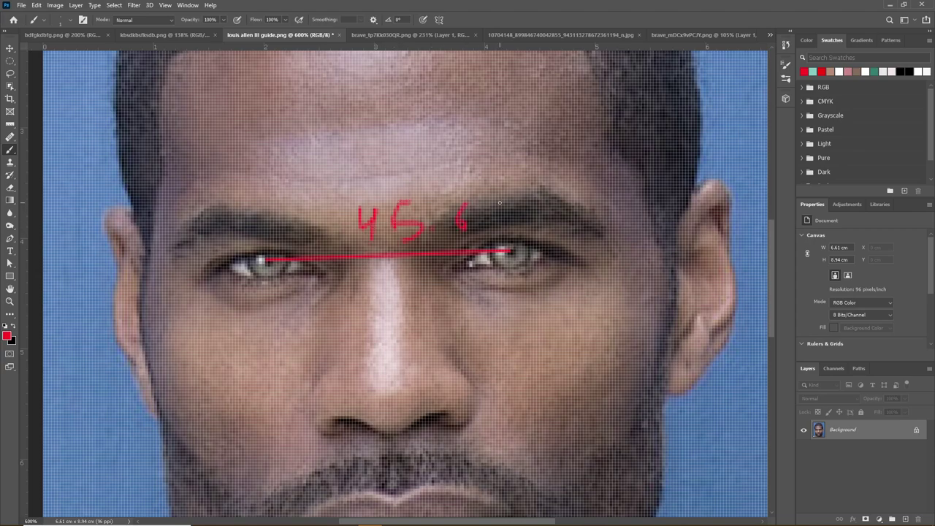
pyautogui.moveTo(518, 203); pyautogui.dragTo(505, 226)
pyautogui.moveTo(524, 215); pyautogui.dragTo(526, 221)
# Step: Circle the note and add a long line across the face, then undo all the red marks
pyautogui.moveTo(391, 252)
pyautogui.mouseDown()
pyautogui.moveTo(341, 214)
pyautogui.moveTo(411, 248)
pyautogui.mouseUp()
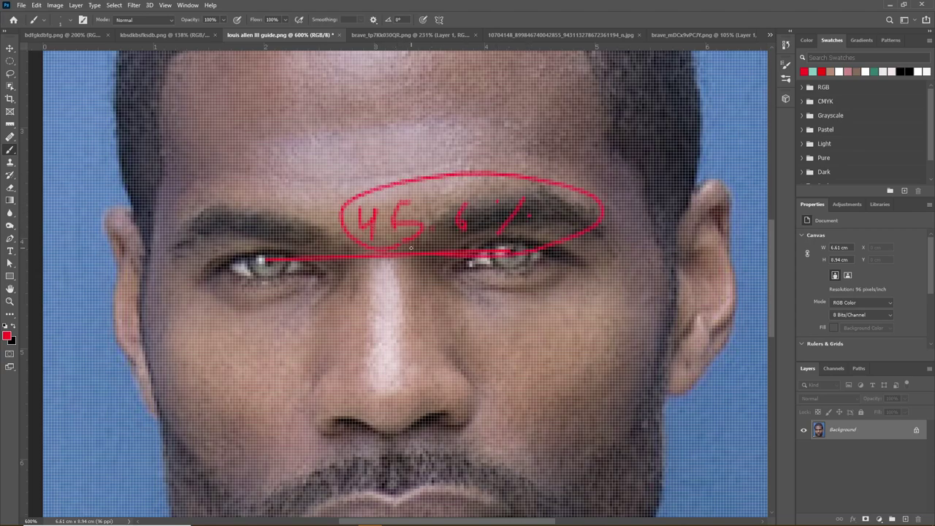
pyautogui.keyDown('shift'); pyautogui.click(668, 298); pyautogui.keyUp('shift')
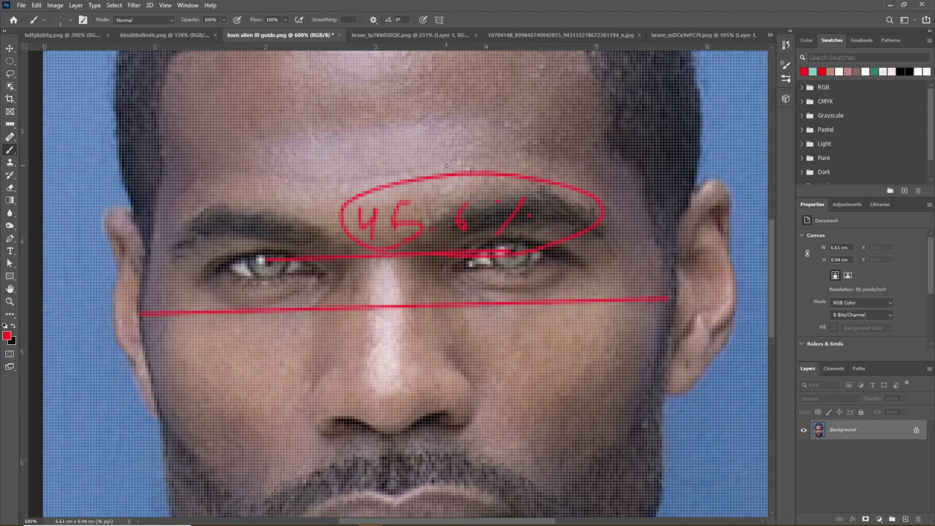
pyautogui.hotkey('ctrl', 'z')
pyautogui.hotkey('ctrl', 'z')
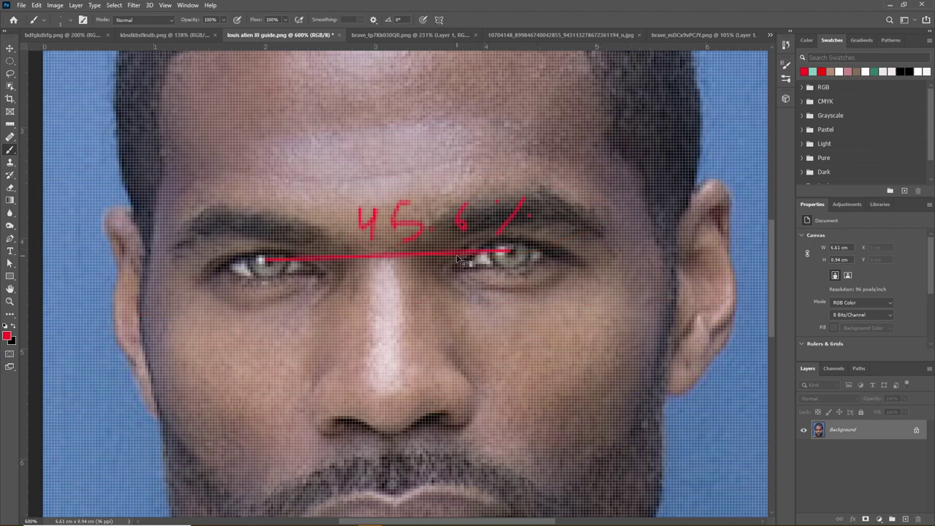
pyautogui.hotkey('ctrl', 'z')
pyautogui.hotkey('ctrl', 'z')
pyautogui.hotkey('ctrl', 'z')
pyautogui.hotkey('ctrl', 'z')
pyautogui.hotkey('ctrl', 'z')
pyautogui.hotkey('ctrl', 'z')
pyautogui.hotkey('ctrl', 'z')
pyautogui.hotkey('ctrl', 'z')
pyautogui.hotkey('ctrl', 'z')
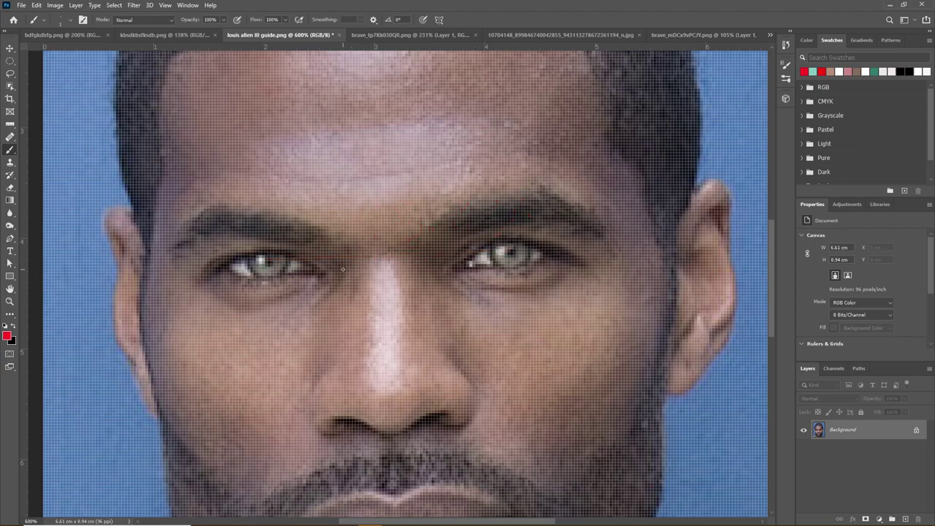
# Step: Measure across the eyes with the Ruler, then brush a red line across the right eye
pyautogui.press('i')
pyautogui.moveTo(330, 276)
pyautogui.mouseDown()
pyautogui.moveTo(547, 271)
pyautogui.moveTo(293, 281)
pyautogui.moveTo(219, 138)
pyautogui.mouseUp()
pyautogui.press('b')
pyautogui.rightClick(461, 271)
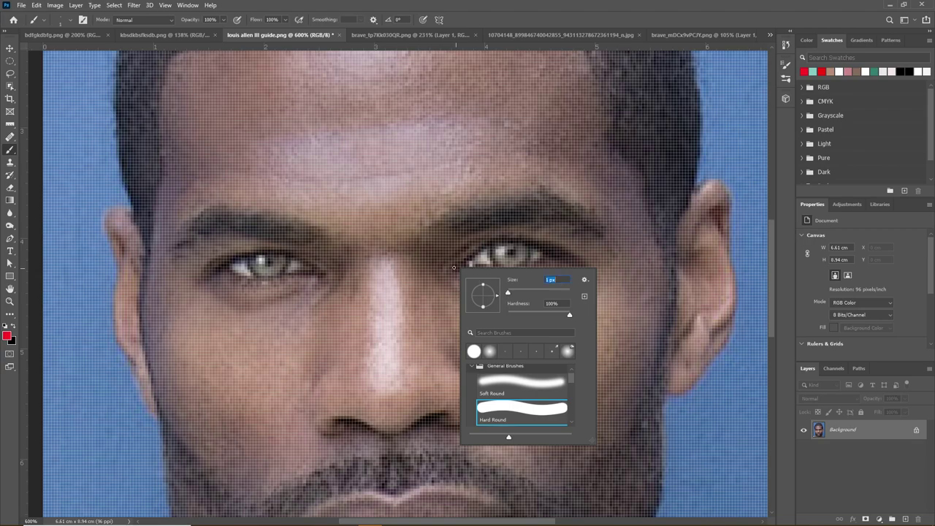
pyautogui.click(544, 255)
pyautogui.keyDown('shift'); pyautogui.click(545, 256); pyautogui.keyUp('shift')
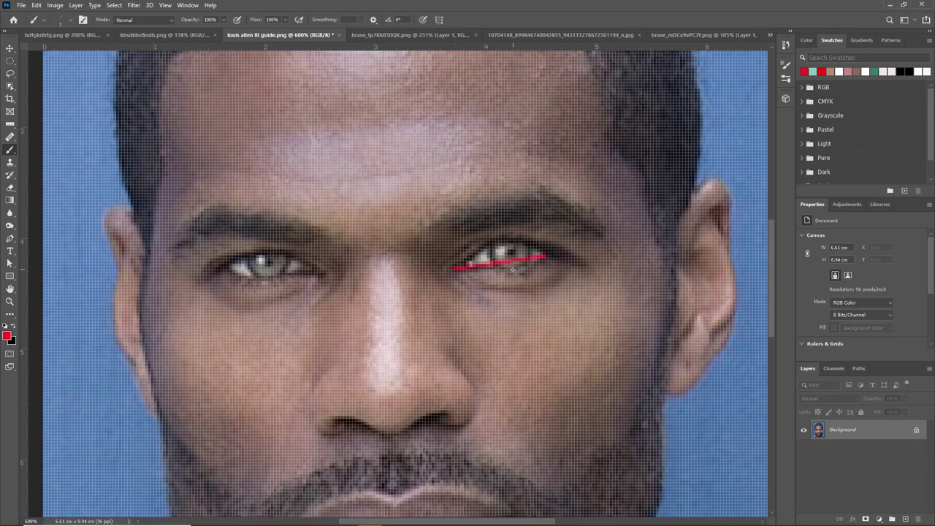
# Step: Write a circled red '5:1' below the eye, then revert to the original History snapshot
pyautogui.moveTo(521, 310)
pyautogui.mouseDown()
pyautogui.moveTo(533, 325)
pyautogui.moveTo(586, 324)
pyautogui.moveTo(544, 291)
pyautogui.moveTo(607, 332)
pyautogui.mouseUp()
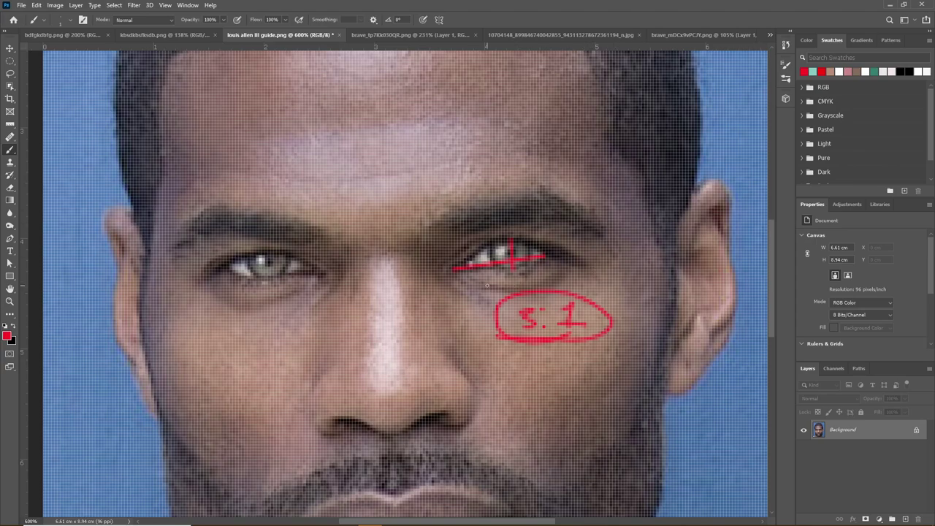
pyautogui.click(785, 44)
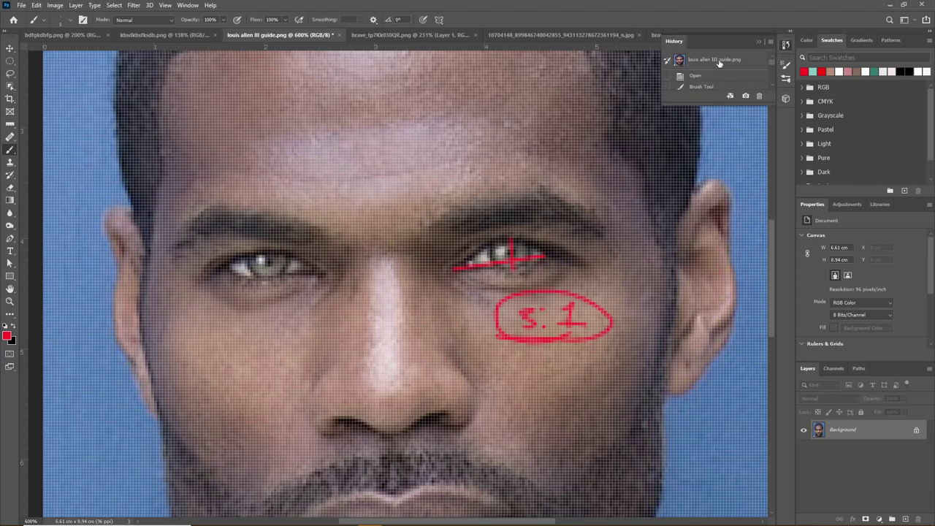
pyautogui.click(716, 60)
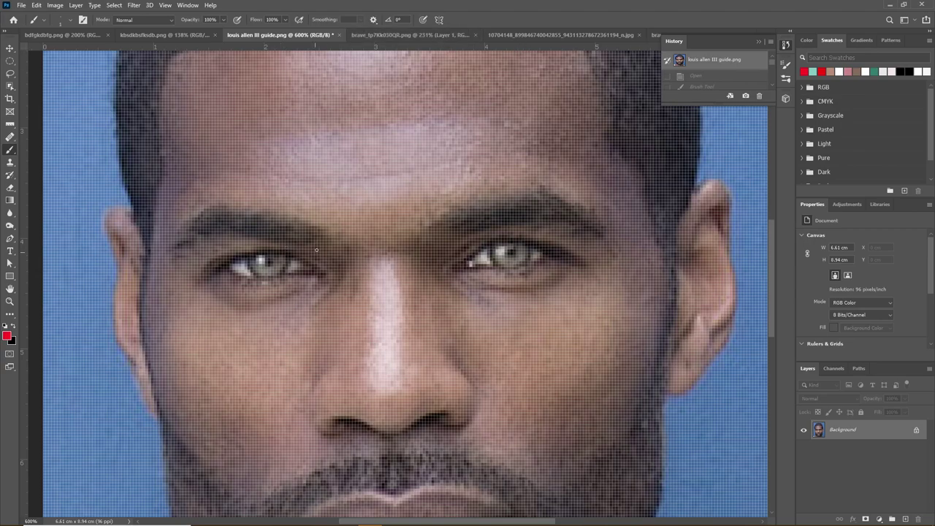
# Step: On brave_tp7Kk030QR.png, zoom in on the eyes and draw a red line between them
pyautogui.click(449, 34)
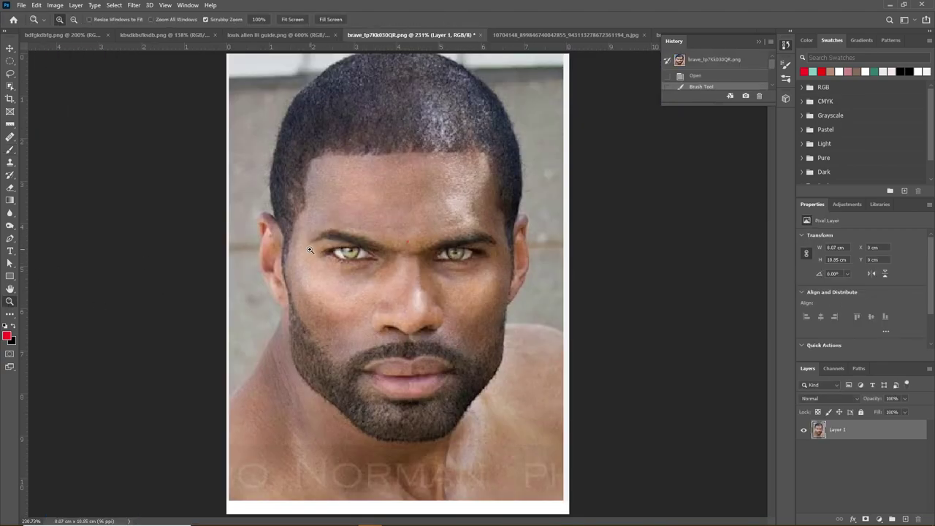
pyautogui.click(374, 247)
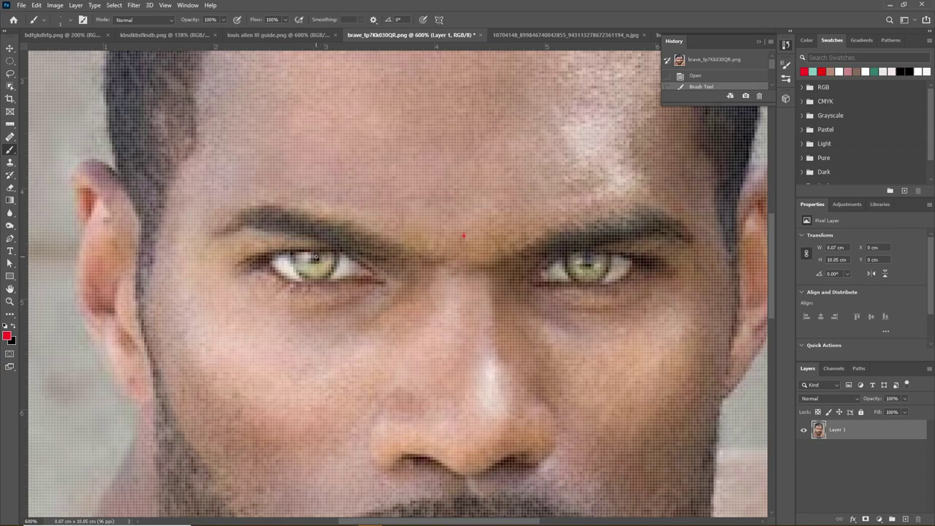
pyautogui.click(316, 257)
pyautogui.keyDown('shift'); pyautogui.click(590, 261); pyautogui.keyUp('shift')
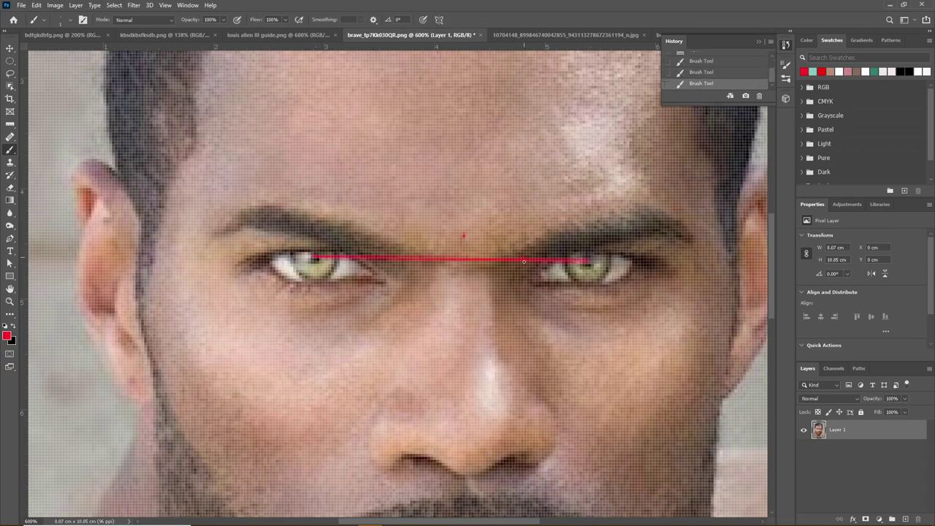
pyautogui.click(307, 34)
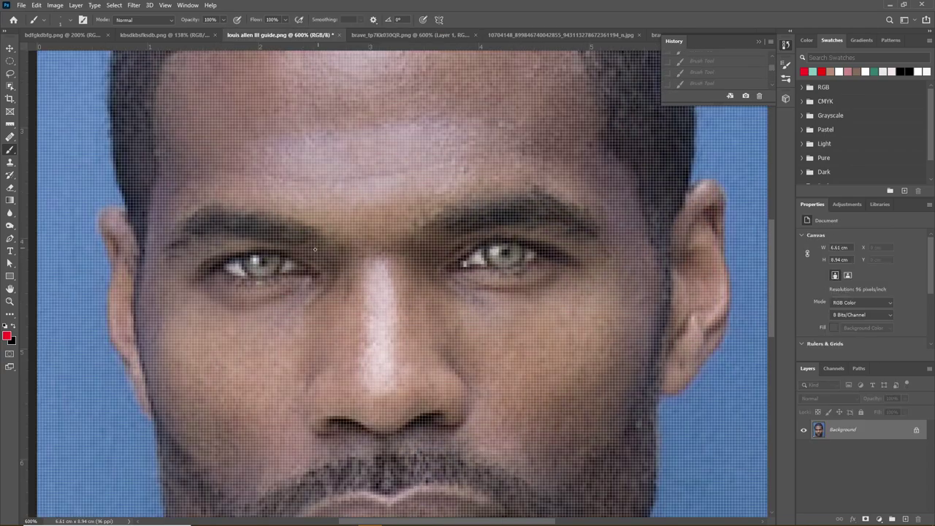
pyautogui.doubleClick(9, 289)
pyautogui.click(9, 301)
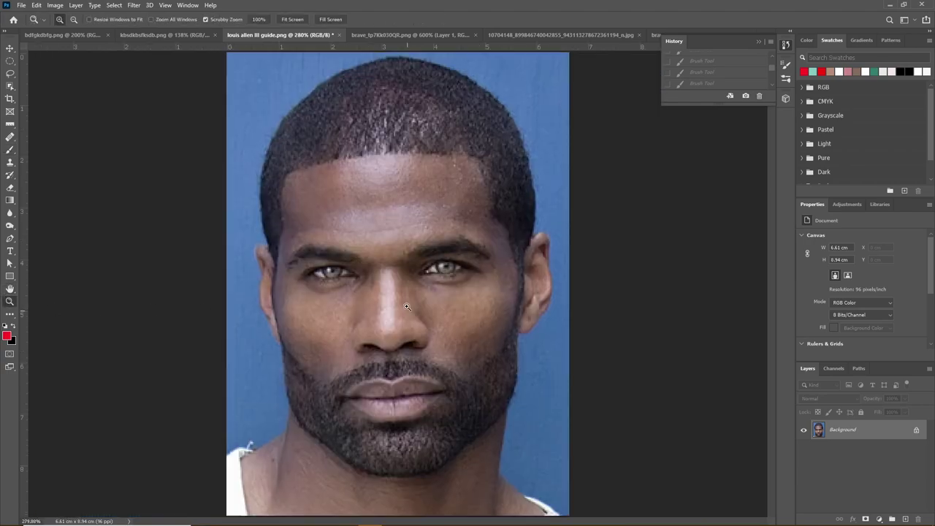
pyautogui.click(347, 270)
pyautogui.click(411, 259)
pyautogui.click(411, 258)
pyautogui.click(397, 259)
pyautogui.doubleClick(10, 289)
pyautogui.click(9, 301)
pyautogui.click(418, 290)
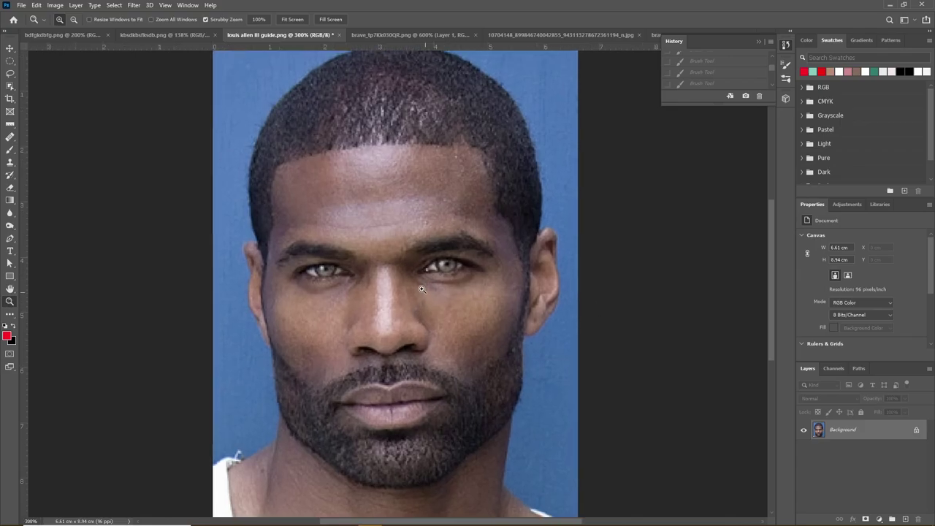
pyautogui.click(418, 291)
pyautogui.click(418, 290)
pyautogui.click(418, 291)
pyautogui.click(394, 264)
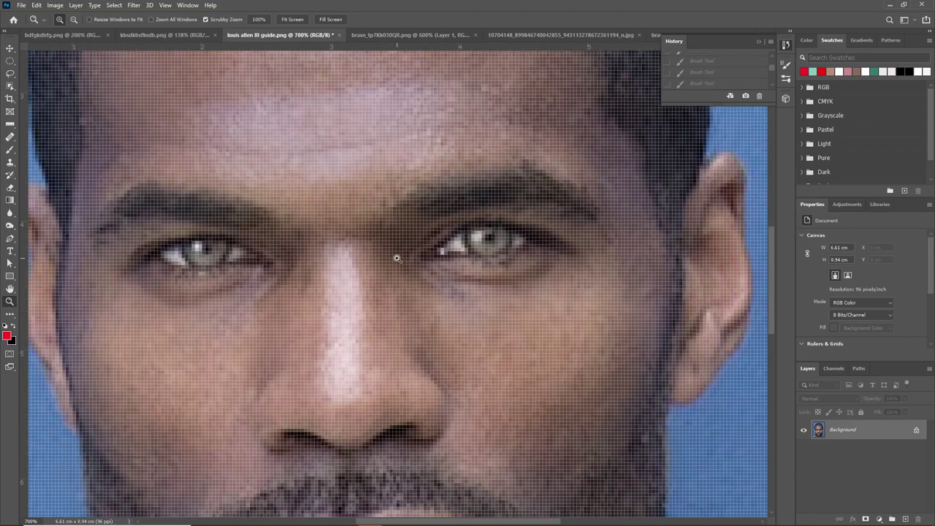
# Step: Brush a red line along the lower eyelid and red marks beneath the right eye
pyautogui.press('b')
pyautogui.rightClick(451, 269)
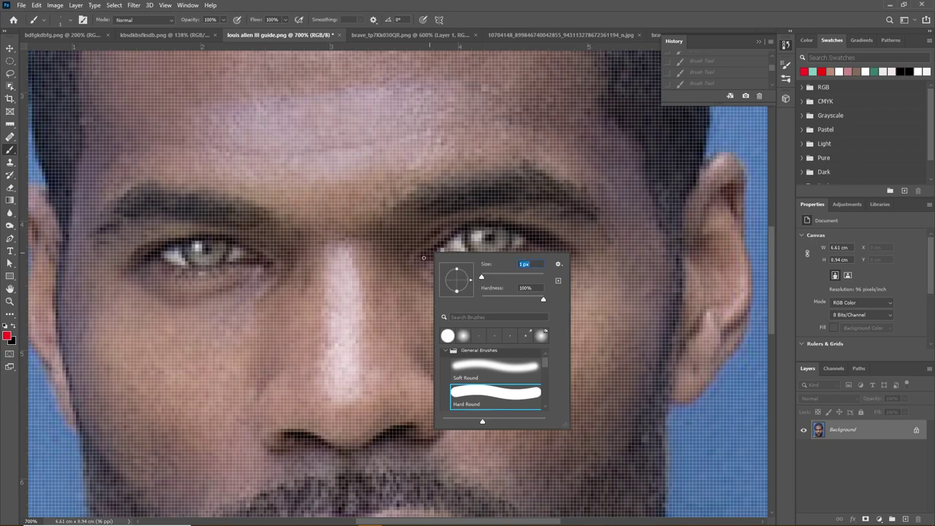
pyautogui.click(421, 257)
pyautogui.keyDown('shift'); pyautogui.click(527, 240); pyautogui.keyUp('shift')
pyautogui.moveTo(546, 305)
pyautogui.mouseDown()
pyautogui.moveTo(537, 330)
pyautogui.moveTo(561, 306)
pyautogui.moveTo(554, 301)
pyautogui.mouseUp()
pyautogui.click(521, 343)
pyautogui.keyDown('shift'); pyautogui.click(591, 338); pyautogui.keyUp('shift')
# Step: Write an underlined red '7-8°' note on the brave photo's cheek, then undo it
pyautogui.click(394, 35)
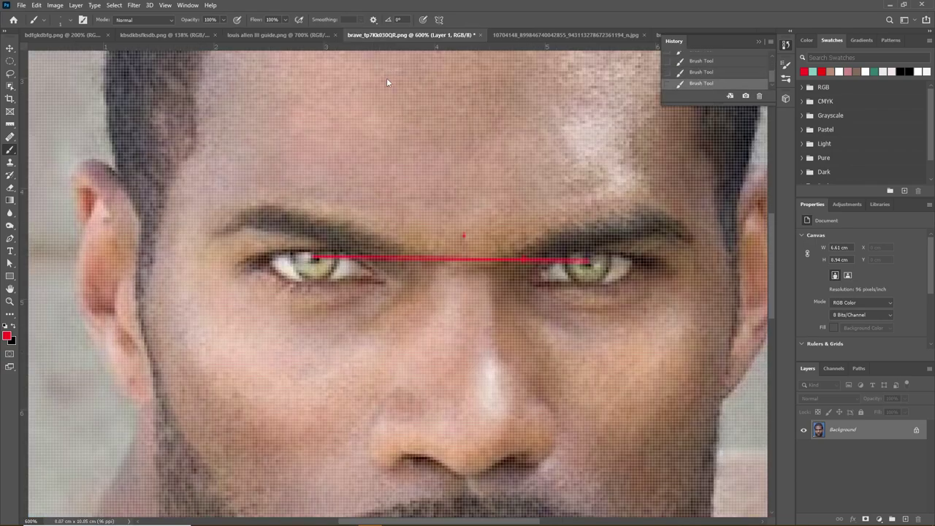
pyautogui.moveTo(614, 335)
pyautogui.mouseDown()
pyautogui.moveTo(623, 355)
pyautogui.moveTo(652, 348)
pyautogui.mouseUp()
pyautogui.moveTo(680, 334)
pyautogui.mouseDown()
pyautogui.moveTo(672, 344)
pyautogui.moveTo(684, 360)
pyautogui.moveTo(678, 345)
pyautogui.mouseUp()
pyautogui.moveTo(700, 327); pyautogui.dragTo(700, 329)
pyautogui.moveTo(606, 380); pyautogui.dragTo(691, 376)
pyautogui.doubleClick(10, 288)
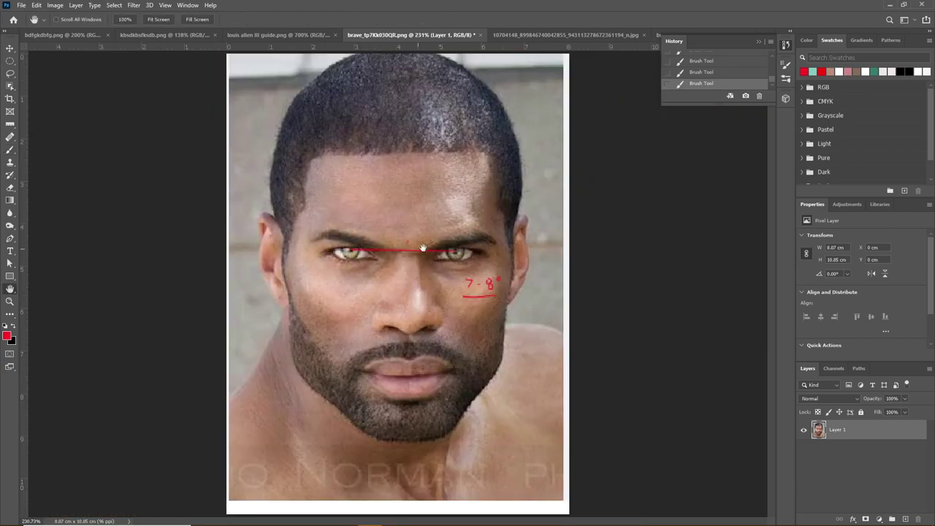
pyautogui.hotkey('ctrl', 'z')
pyautogui.hotkey('ctrl', 'z')
pyautogui.hotkey('ctrl', 'z')
pyautogui.hotkey('ctrl', 'z')
pyautogui.hotkey('ctrl', 'z')
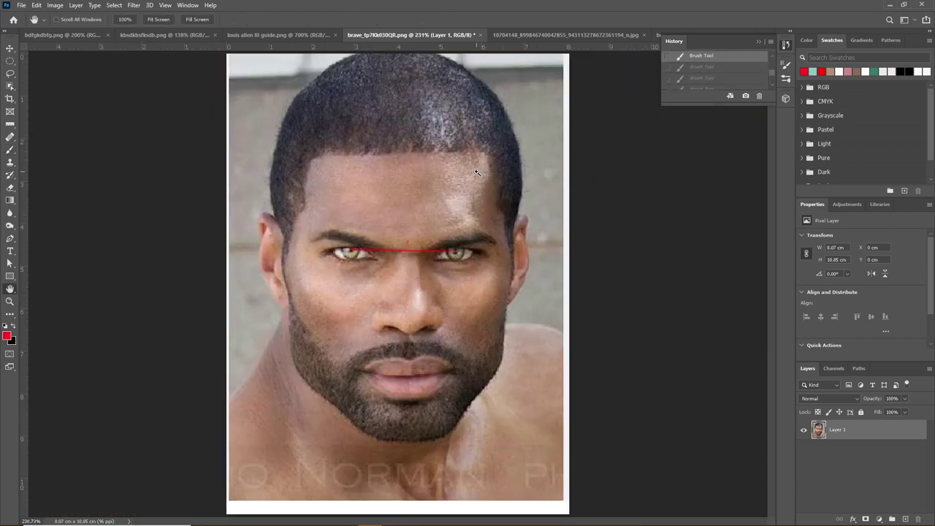
pyautogui.click(322, 37)
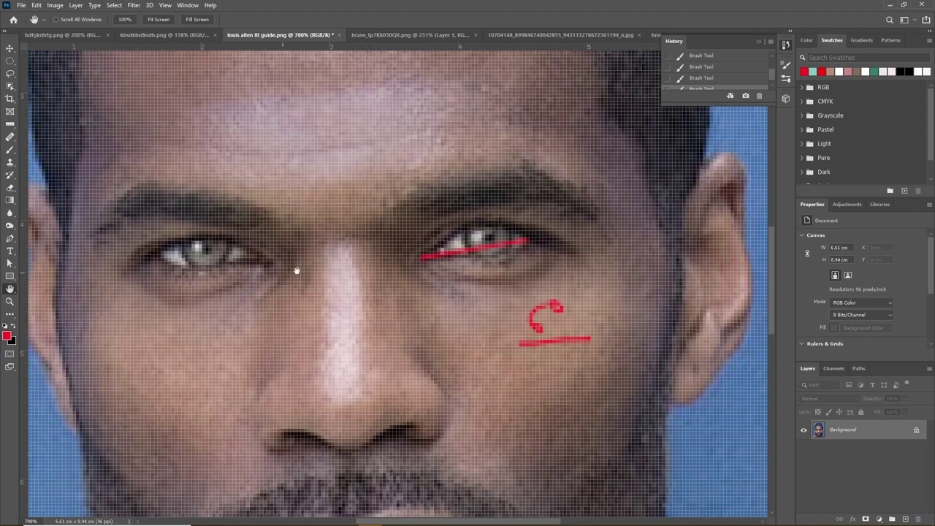
# Step: Revert the guide photo to its original History snapshot
pyautogui.scroll(2, 696, 66)
pyautogui.click(696, 62)
pyautogui.scroll(-3, 298, 273)
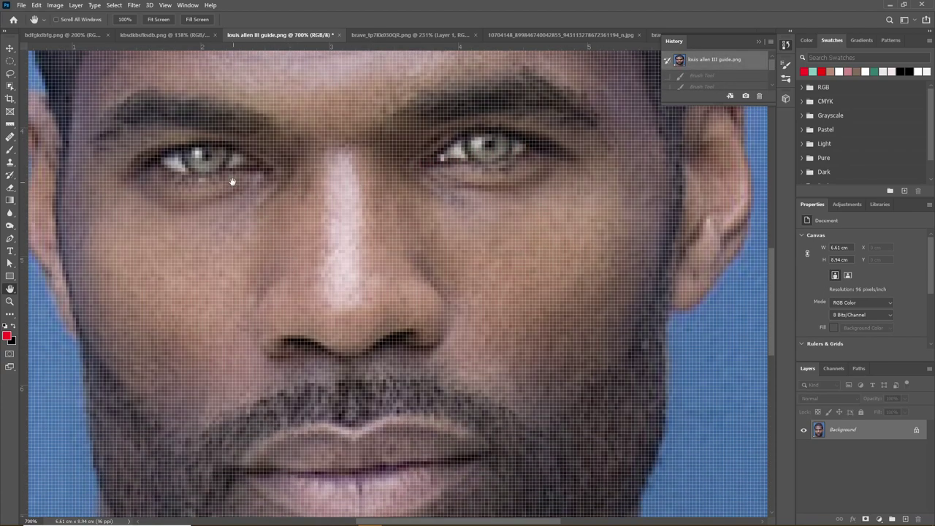
# Step: Brush a red line across the eyes, one from brow centre to lips, and circle '1:1'
pyautogui.press('b')
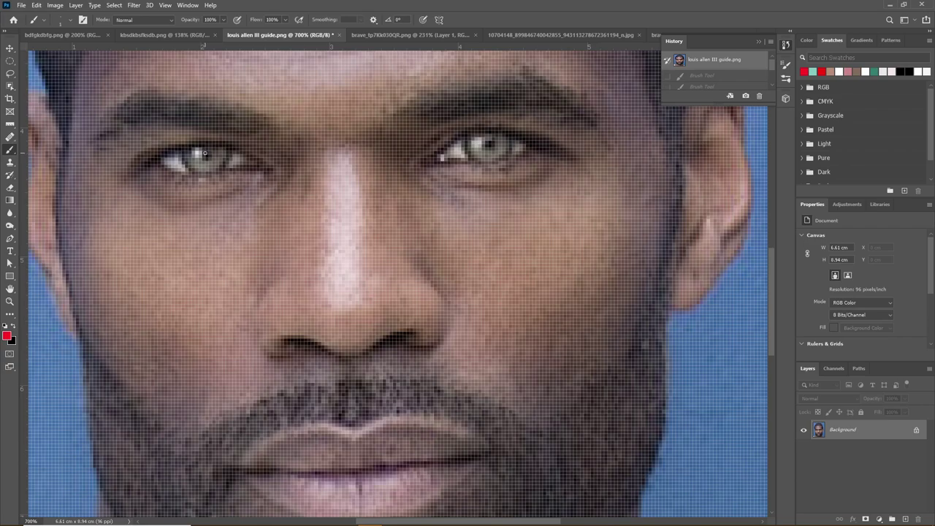
pyautogui.click(204, 153)
pyautogui.keyDown('shift'); pyautogui.click(488, 141); pyautogui.keyUp('shift')
pyautogui.keyDown('shift'); pyautogui.click(340, 149); pyautogui.keyUp('shift')
pyautogui.keyDown('shift'); pyautogui.click(354, 423); pyautogui.keyUp('shift')
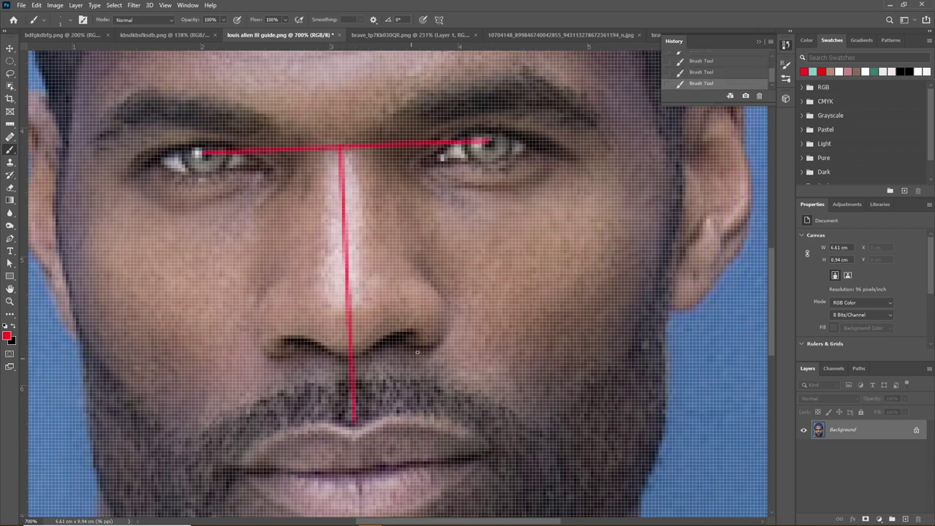
pyautogui.moveTo(519, 256)
pyautogui.mouseDown()
pyautogui.moveTo(521, 275)
pyautogui.moveTo(566, 271)
pyautogui.moveTo(460, 281)
pyautogui.mouseUp()
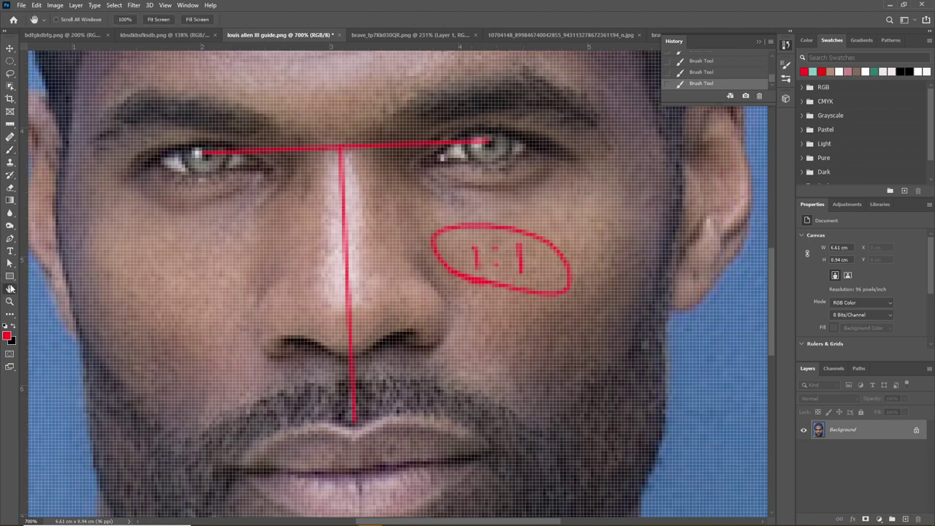
# Step: Fit the guide photo on screen and zoom to 500% around the eyes
pyautogui.doubleClick(10, 288)
pyautogui.click(10, 301)
pyautogui.moveTo(377, 267); pyautogui.dragTo(435, 292)
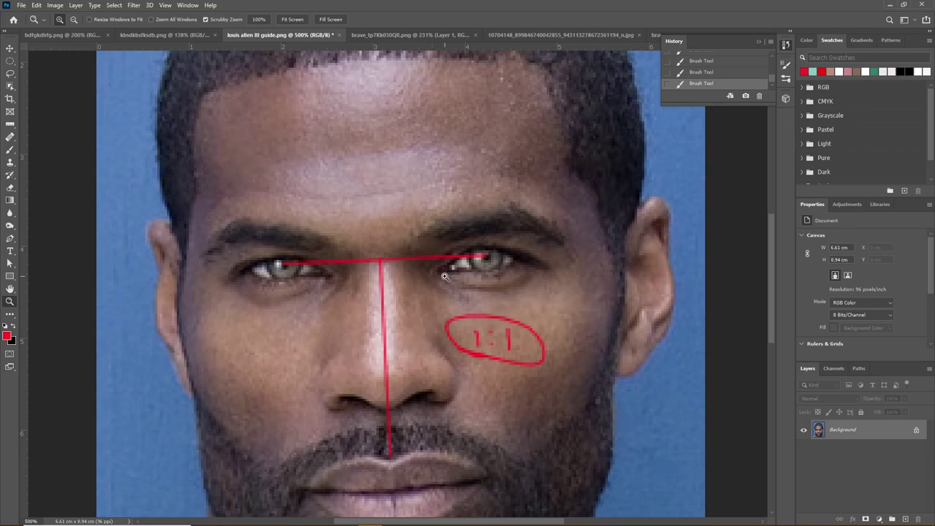
pyautogui.scroll(-1, 438, 256)
# Step: View brave_tp7Kk030QR.png at 100%, then zoom it to 300%
pyautogui.click(410, 34)
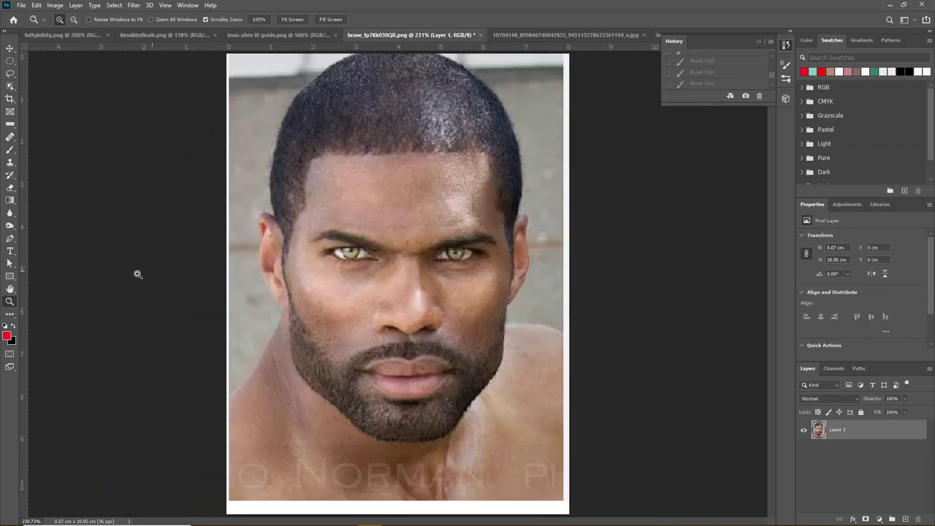
pyautogui.doubleClick(11, 301)
pyautogui.click(296, 35)
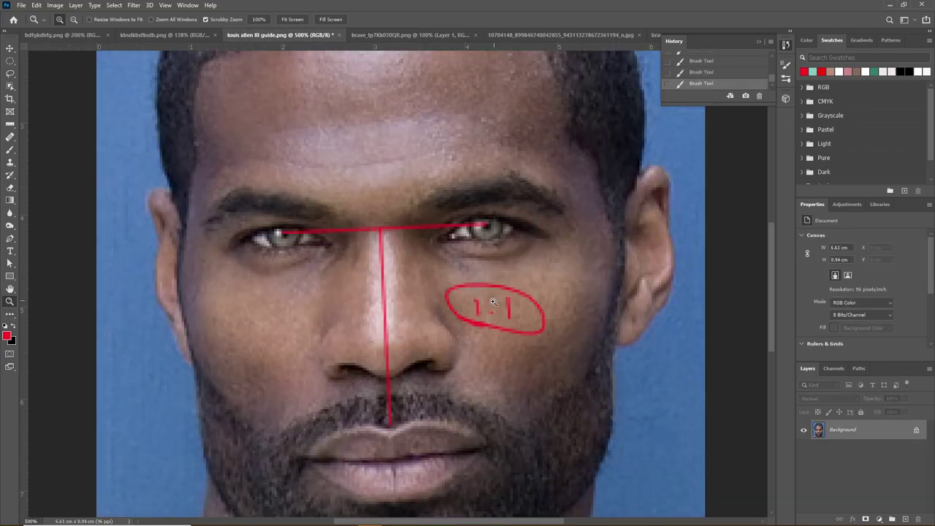
pyautogui.click(409, 34)
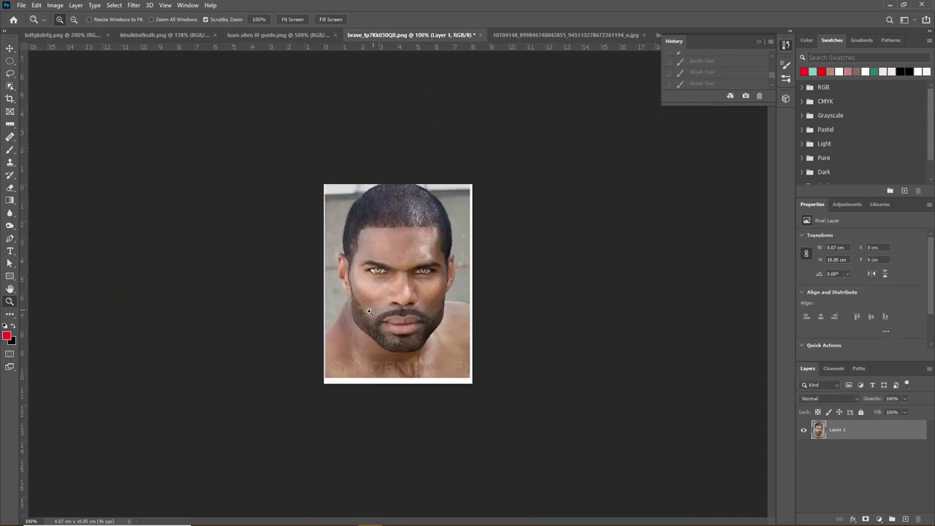
pyautogui.click(417, 285)
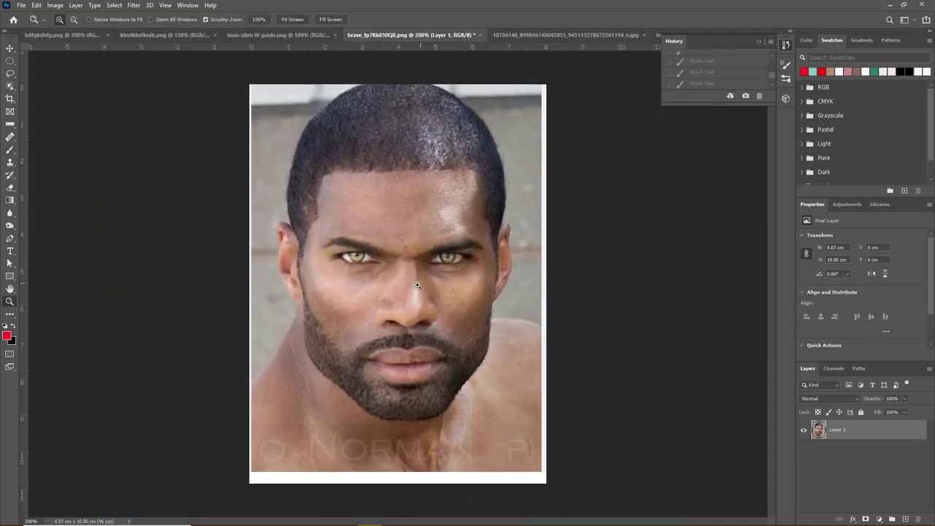
pyautogui.click(418, 285)
# Step: Fit the guide photo on screen and zoom into the face to 400%
pyautogui.click(300, 34)
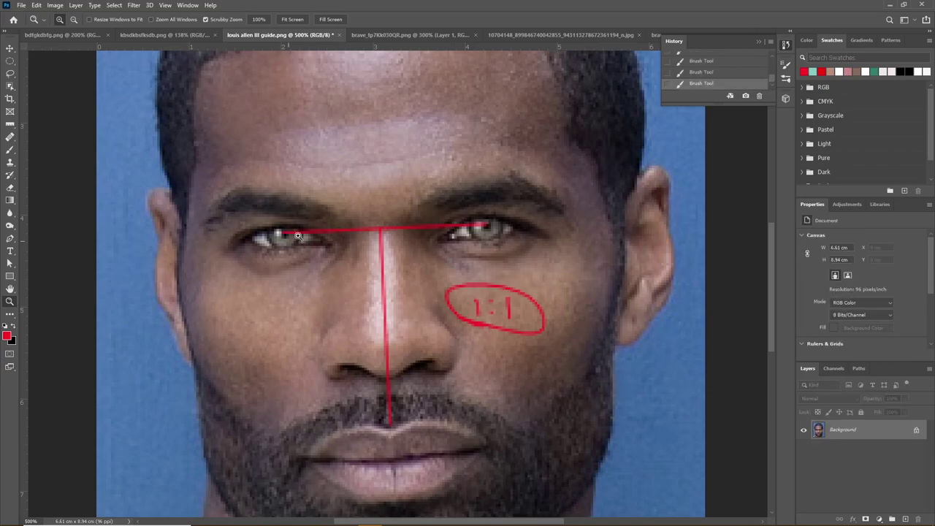
pyautogui.doubleClick(9, 289)
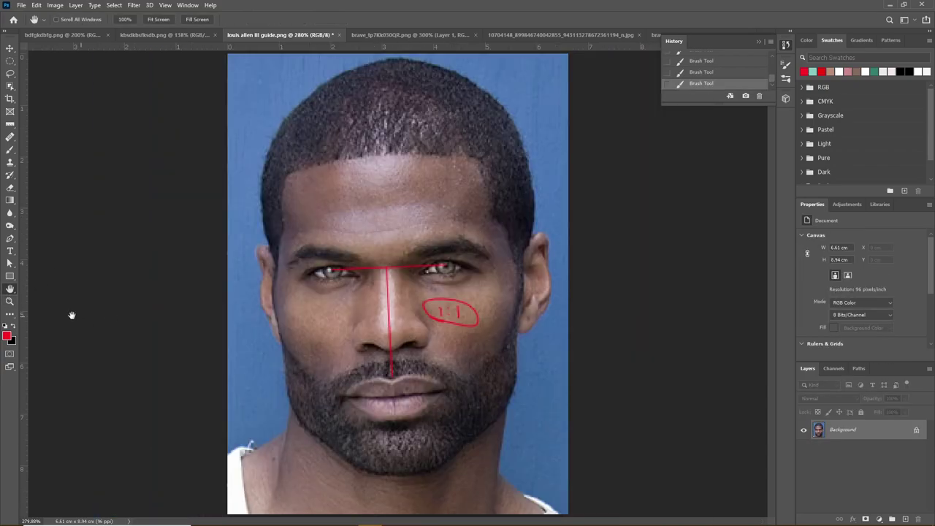
pyautogui.click(9, 300)
pyautogui.click(413, 285)
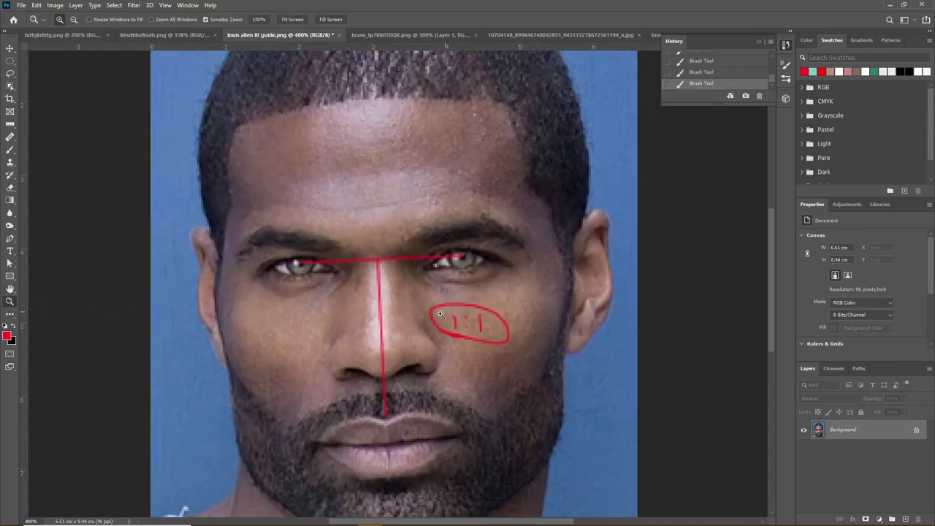
pyautogui.click(451, 309)
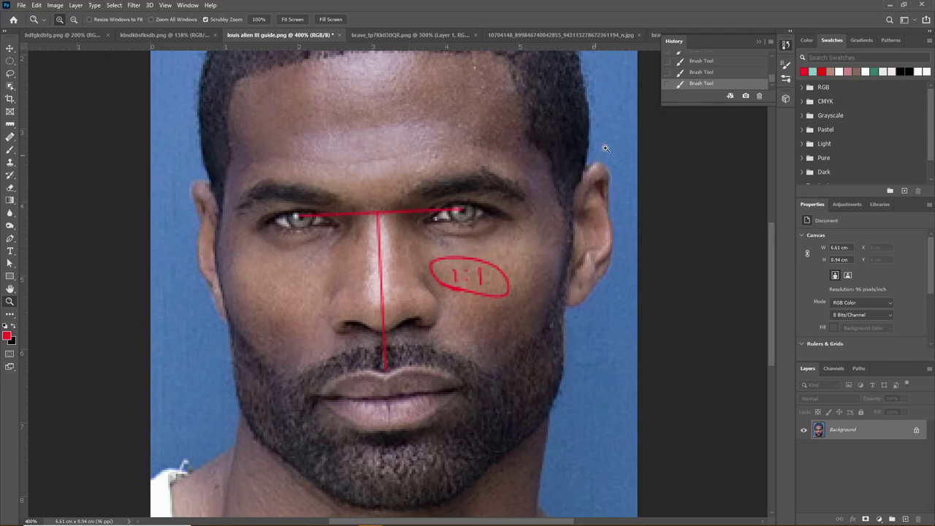
# Step: Revert the guide photo to clear all red marks, fit it, and switch to brave_tp7Kk030QR.png
pyautogui.scroll(3, 694, 81)
pyautogui.click(702, 59)
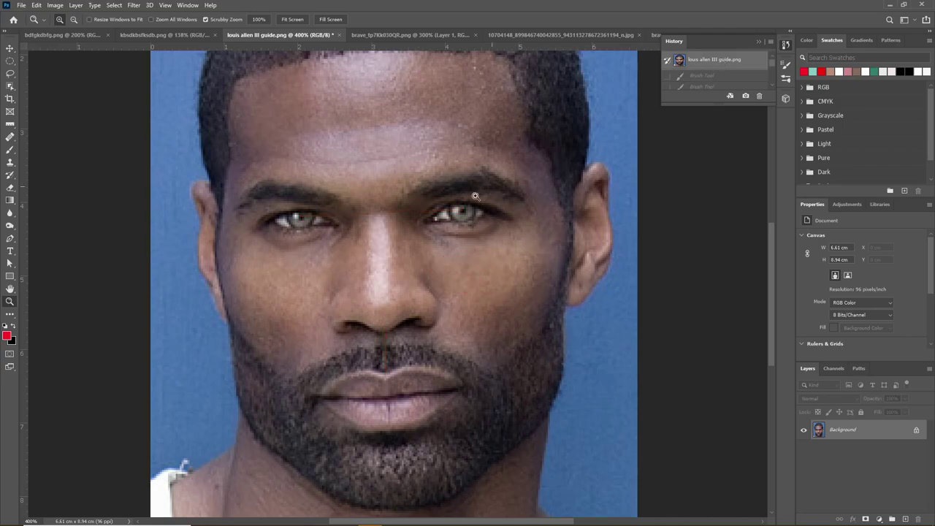
pyautogui.doubleClick(9, 287)
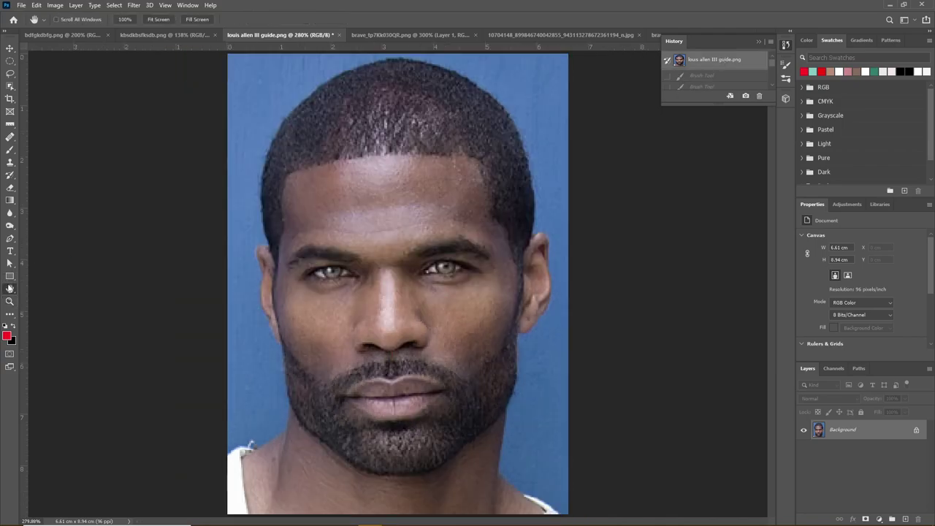
pyautogui.click(395, 35)
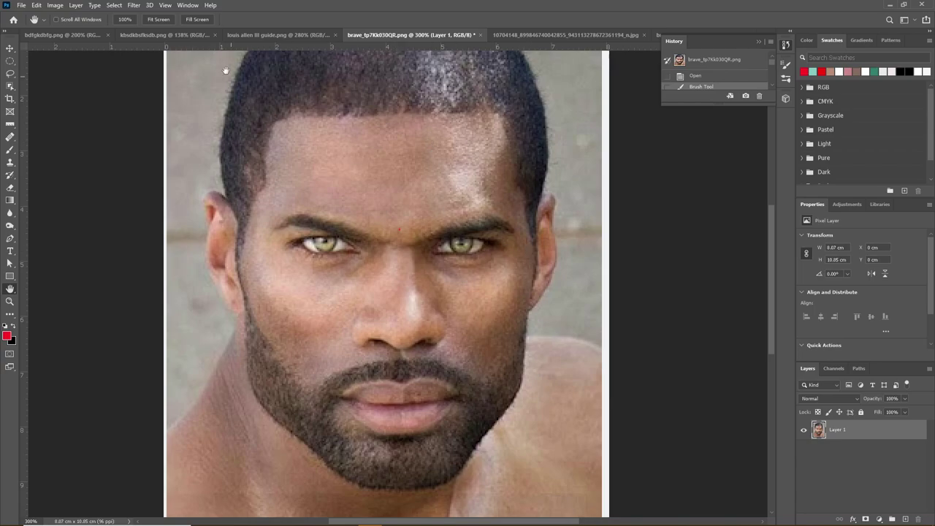
# Step: Browse documents via the tab overflow list and zoom the hat portrait to 600%
pyautogui.click(590, 33)
pyautogui.click(770, 35)
pyautogui.click(719, 37)
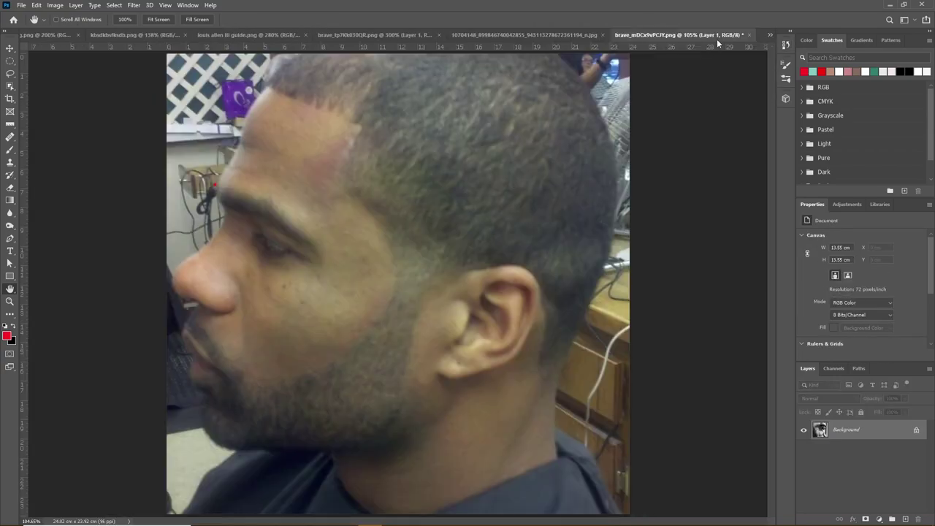
pyautogui.click(770, 35)
pyautogui.click(551, 32)
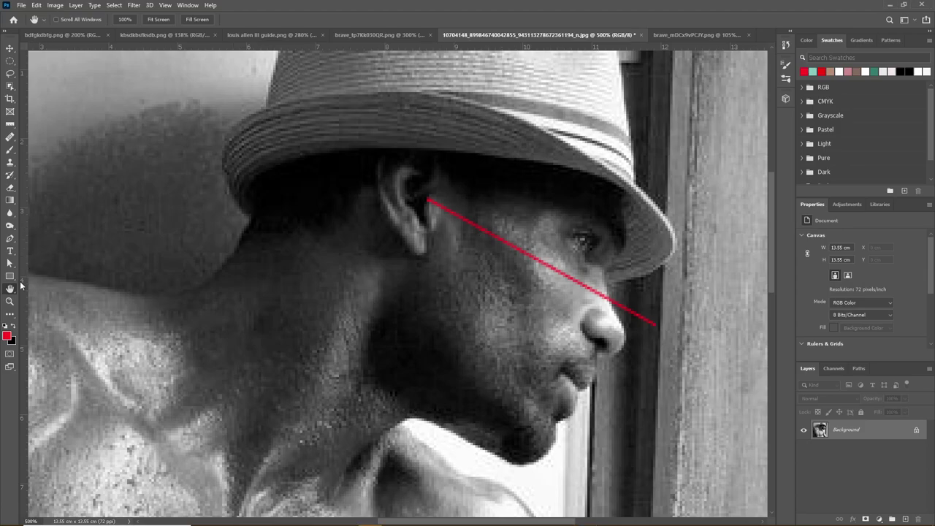
pyautogui.click(10, 301)
pyautogui.click(614, 290)
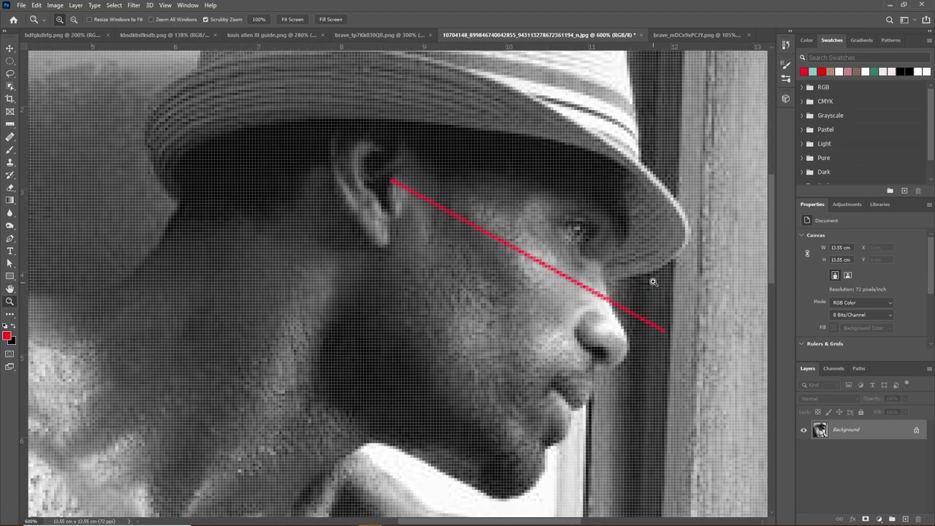
# Step: Zoom brave_mDCx9vPCJY.png to 200% around the brow point and pick the Ruler tool
pyautogui.click(657, 34)
pyautogui.click(229, 201)
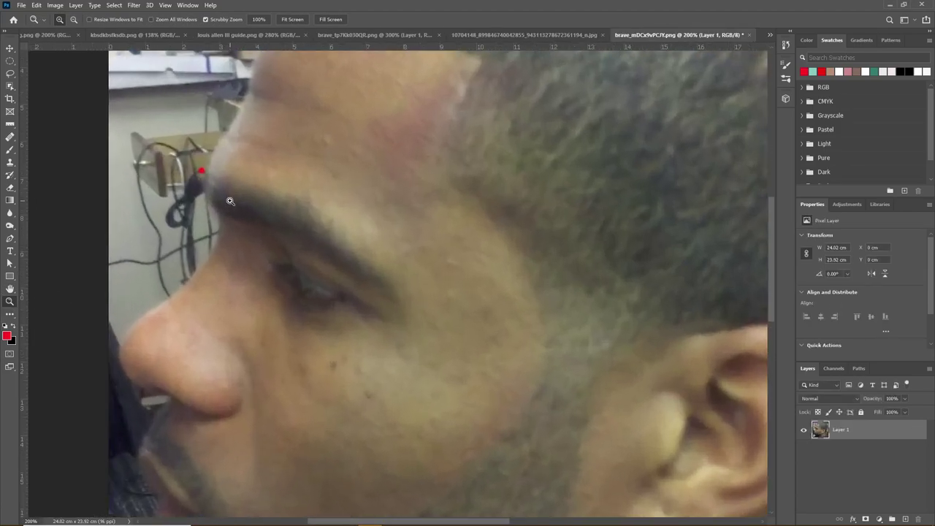
pyautogui.press('i')
pyautogui.scroll(-2, 228, 211)
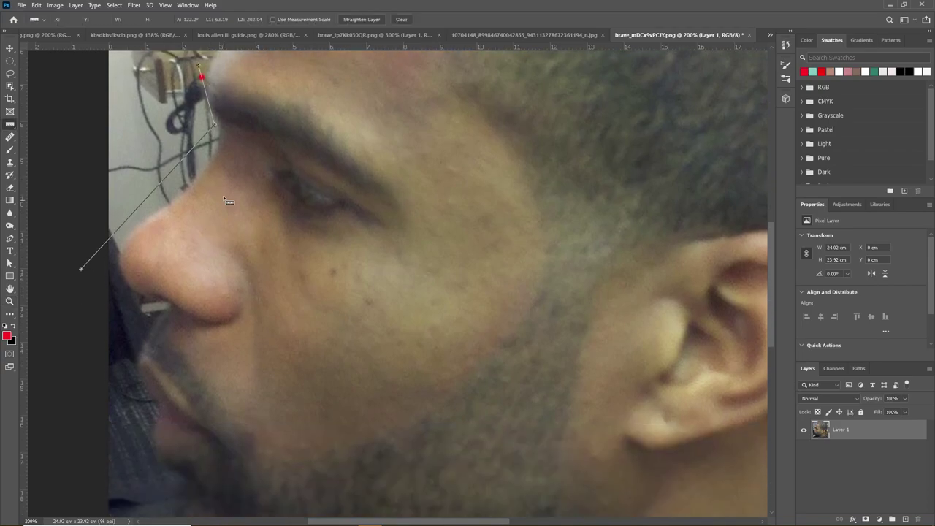
# Step: Fit the barbershop photo on screen and measure the angle from brow point to nose tip and chin
pyautogui.doubleClick(10, 289)
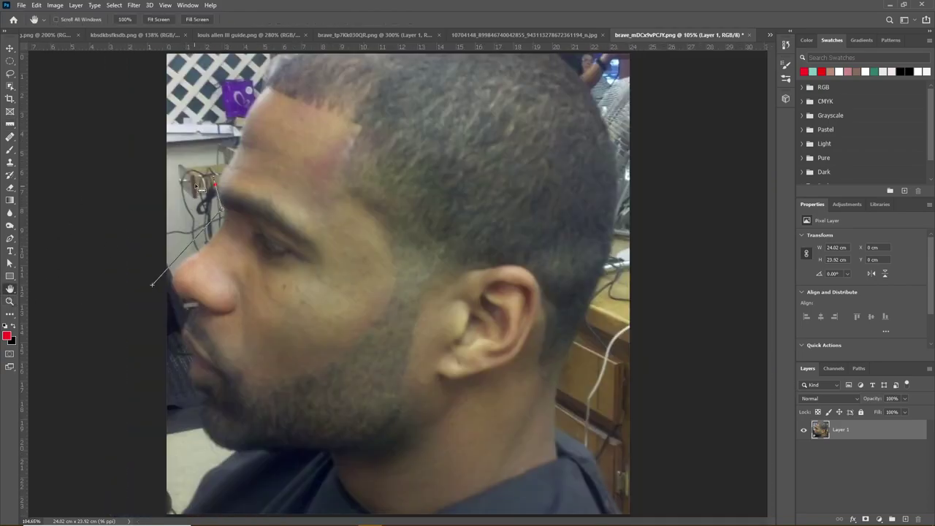
pyautogui.moveTo(216, 177); pyautogui.dragTo(189, 389)
pyautogui.moveTo(197, 414); pyautogui.dragTo(198, 411)
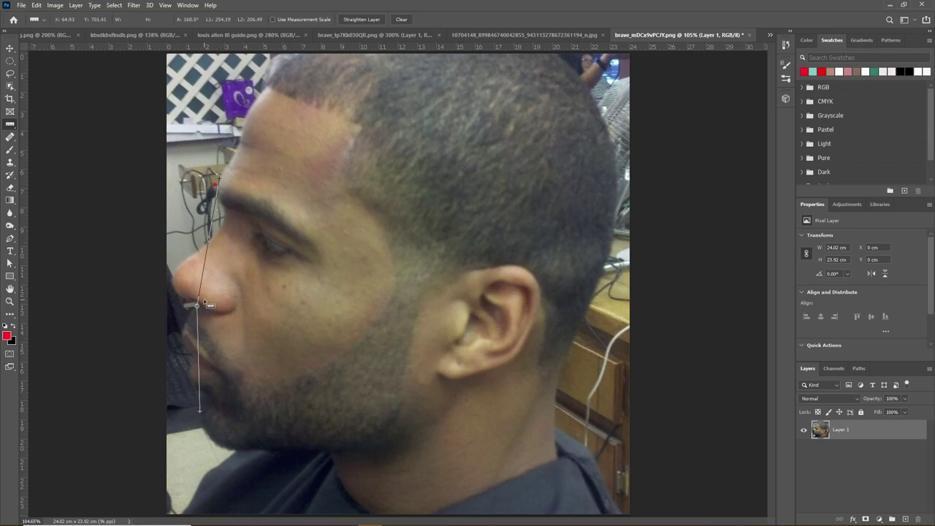
pyautogui.moveTo(197, 307); pyautogui.dragTo(601, 288)
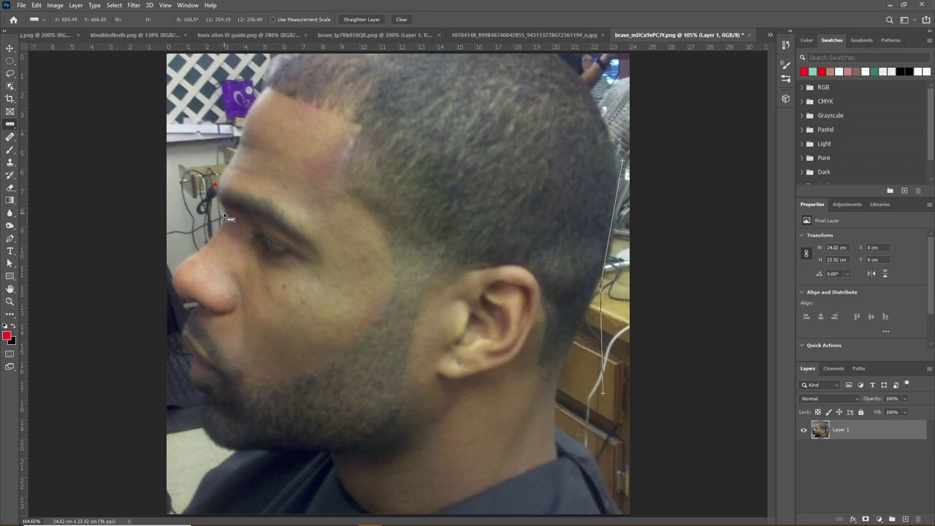
pyautogui.moveTo(224, 213)
pyautogui.mouseDown()
pyautogui.moveTo(193, 255)
pyautogui.moveTo(176, 318)
pyautogui.moveTo(196, 305)
pyautogui.moveTo(198, 415)
pyautogui.mouseUp()
pyautogui.press('b')
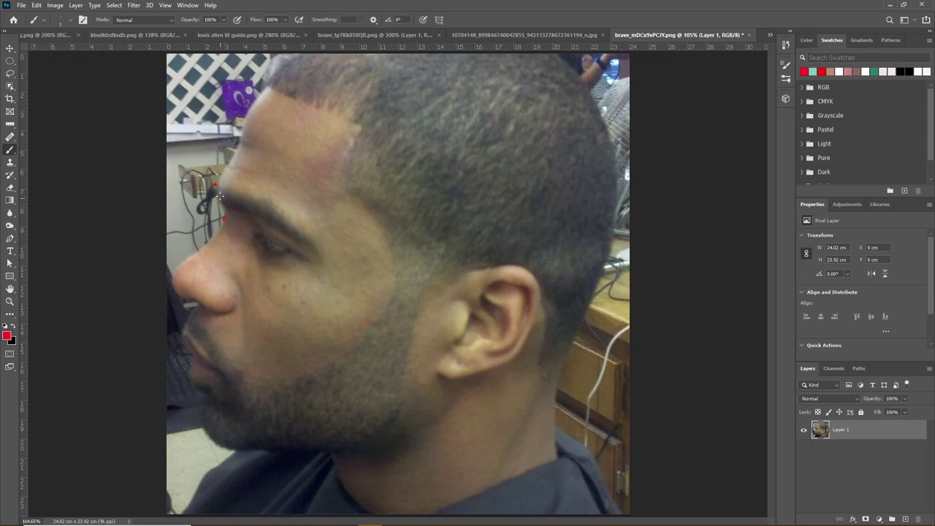
# Step: Recheck the angle measurement, then undo the last brush stroke near the eyebrow
pyautogui.press('i')
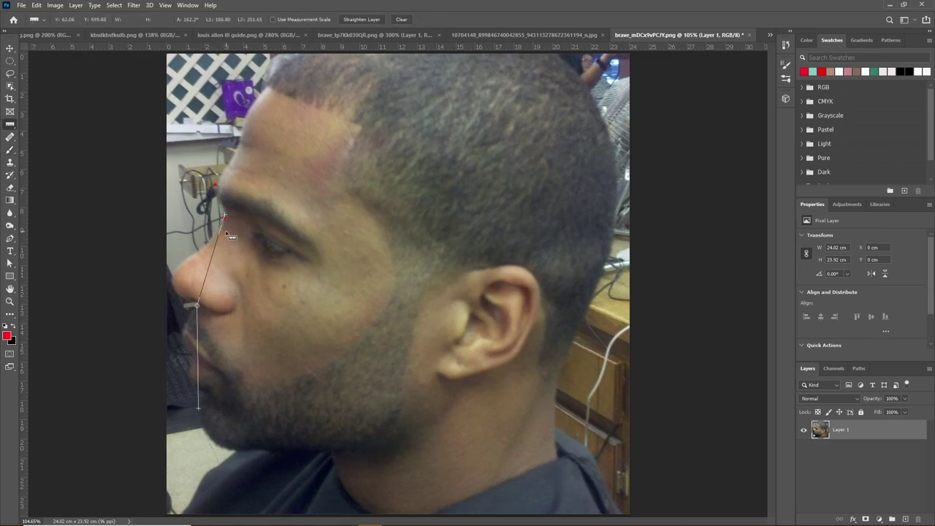
pyautogui.press('b')
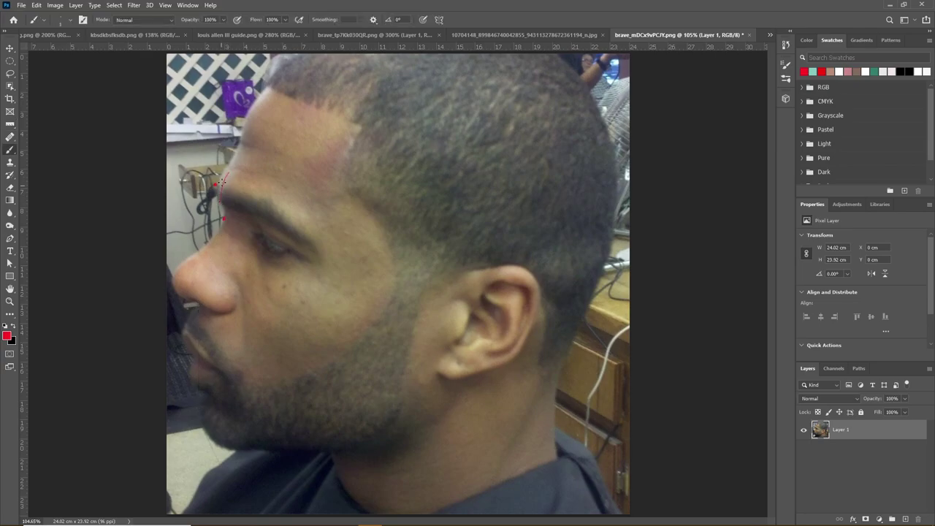
pyautogui.rightClick(302, 232)
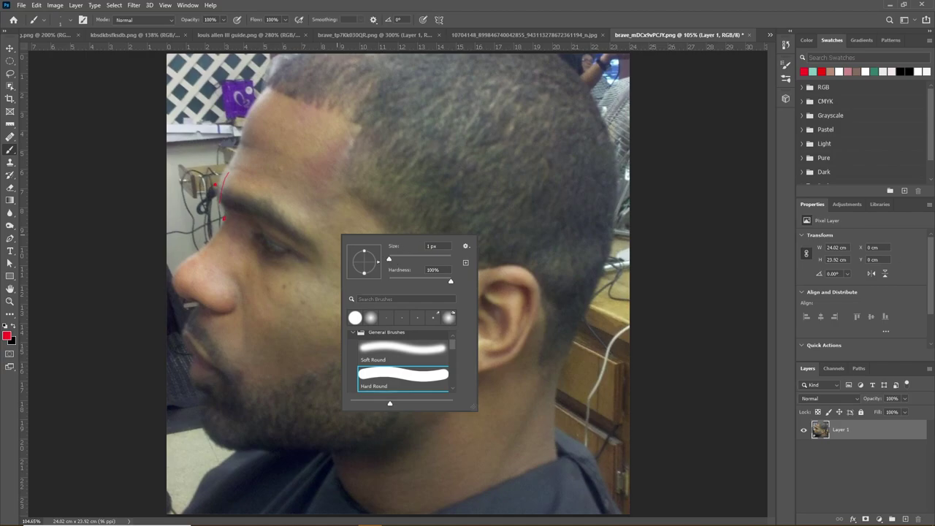
pyautogui.press('Escape')
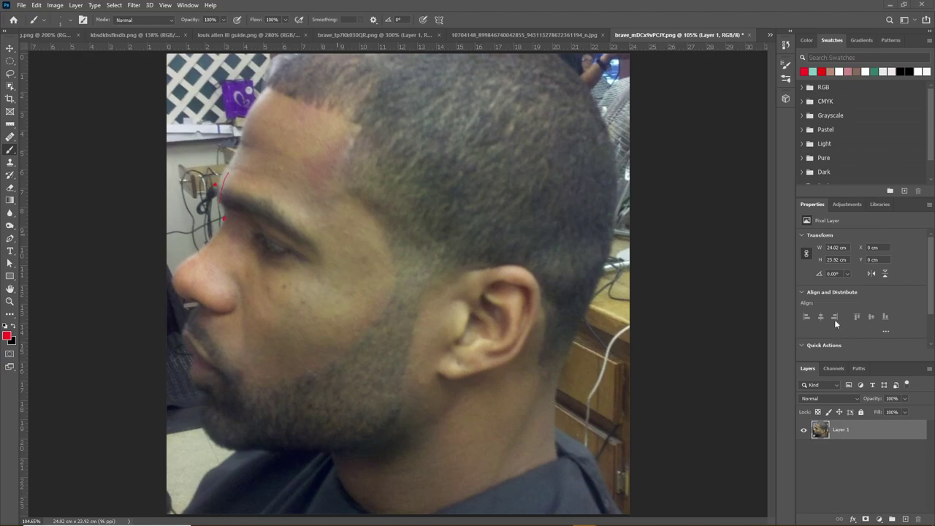
pyautogui.hotkey('ctrl', 'z')
# Step: Draw red lines from nose tip to ear, brow past the nose, and brow to nose tip
pyautogui.keyDown('shift'); pyautogui.click(176, 247); pyautogui.keyUp('shift')
pyautogui.moveTo(260, 208); pyautogui.dragTo(230, 332)
pyautogui.moveTo(242, 289); pyautogui.dragTo(176, 270)
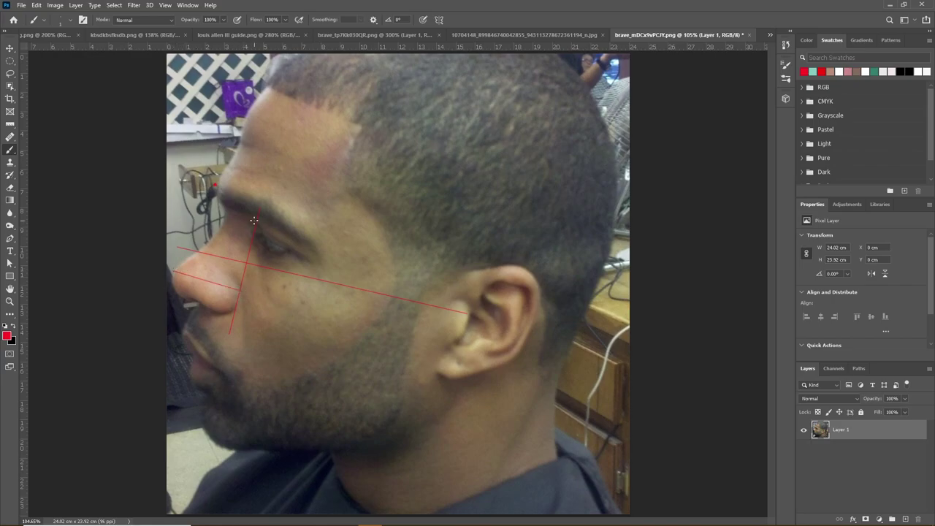
pyautogui.moveTo(256, 214); pyautogui.dragTo(176, 270)
# Step: Set the brush to 7 px, write a circled '0.7' on the forehead, and show History
pyautogui.rightClick(306, 186)
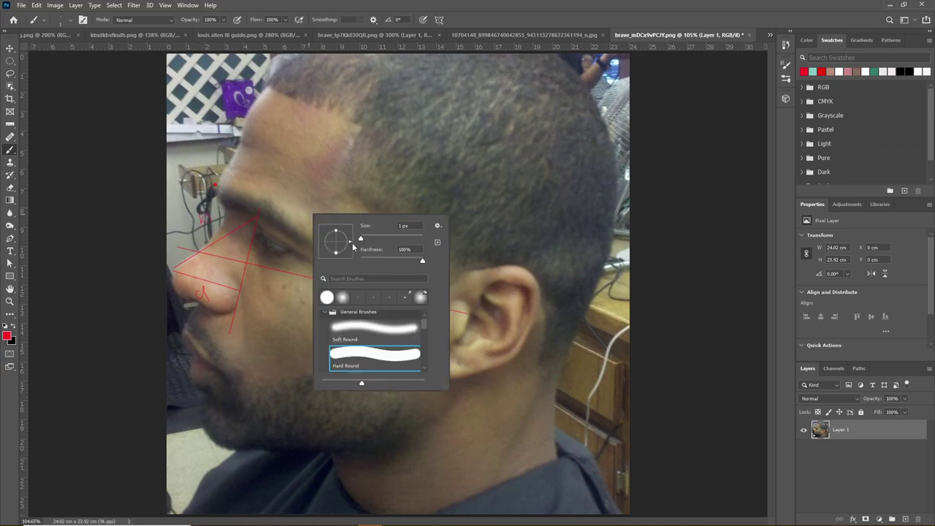
pyautogui.press('Return')
pyautogui.moveTo(318, 183)
pyautogui.mouseDown()
pyautogui.moveTo(308, 197)
pyautogui.moveTo(316, 180)
pyautogui.moveTo(350, 206)
pyautogui.moveTo(321, 217)
pyautogui.mouseUp()
pyautogui.click(332, 200)
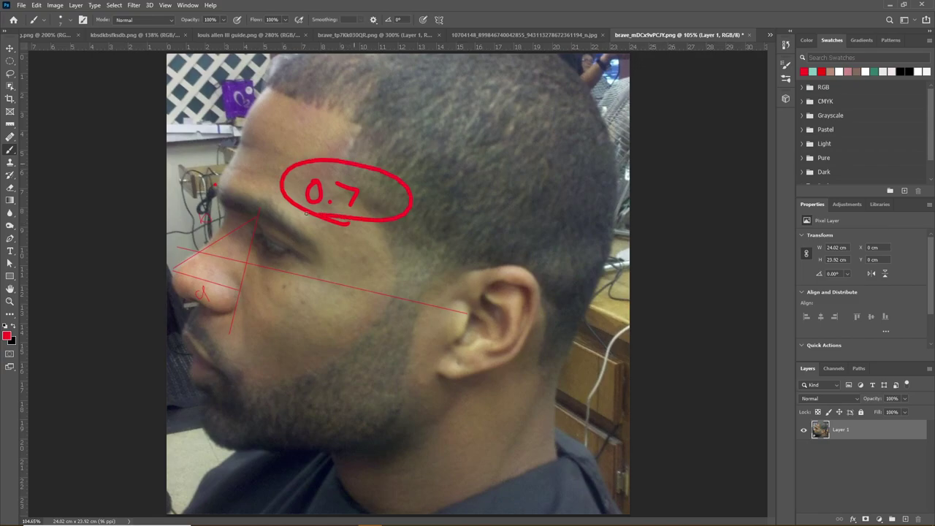
pyautogui.click(770, 34)
pyautogui.click(520, 193)
pyautogui.click(785, 45)
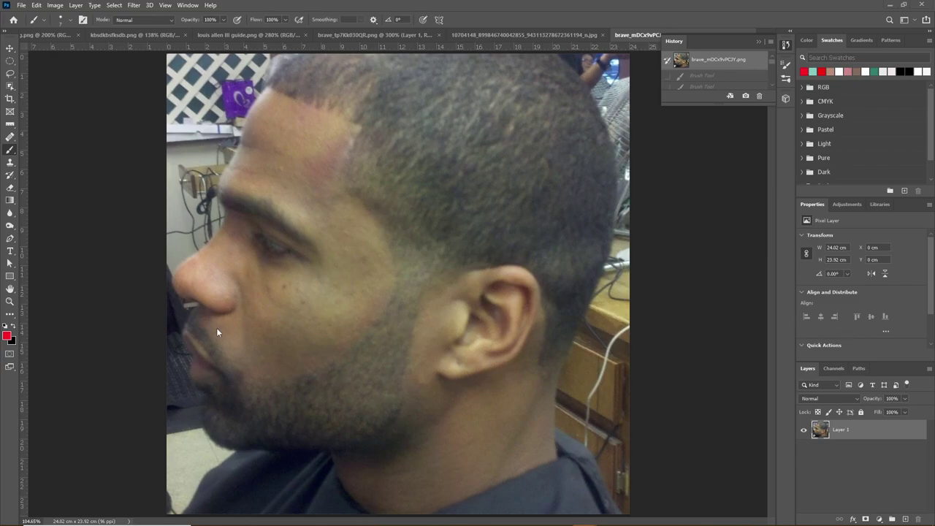
# Step: Ruler-measure from just below the nose to the chin, then bring up the hat portrait
pyautogui.press('i')
pyautogui.moveTo(199, 412); pyautogui.dragTo(171, 283)
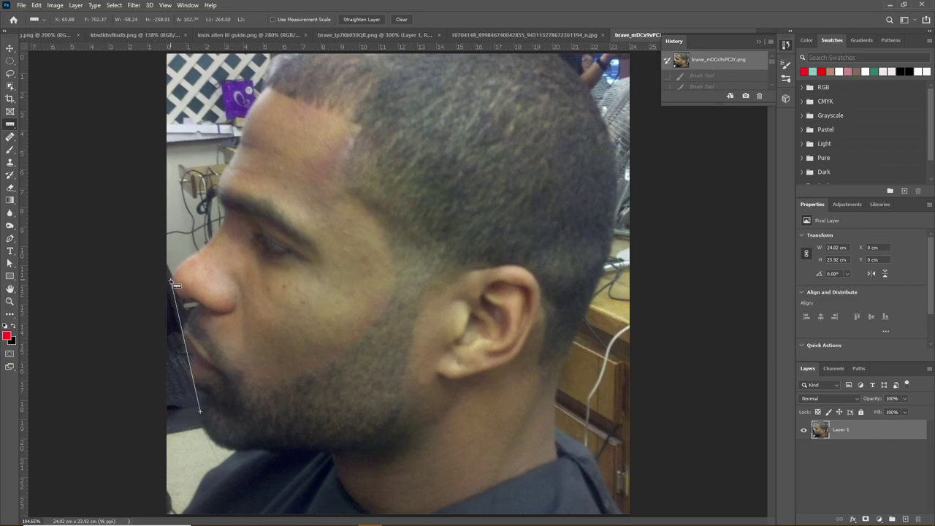
pyautogui.moveTo(171, 283); pyautogui.dragTo(196, 306)
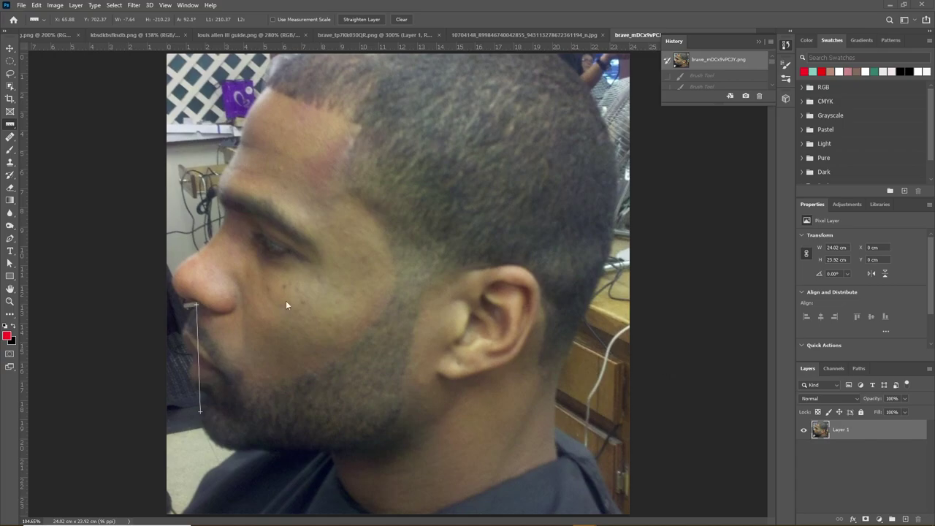
pyautogui.click(504, 34)
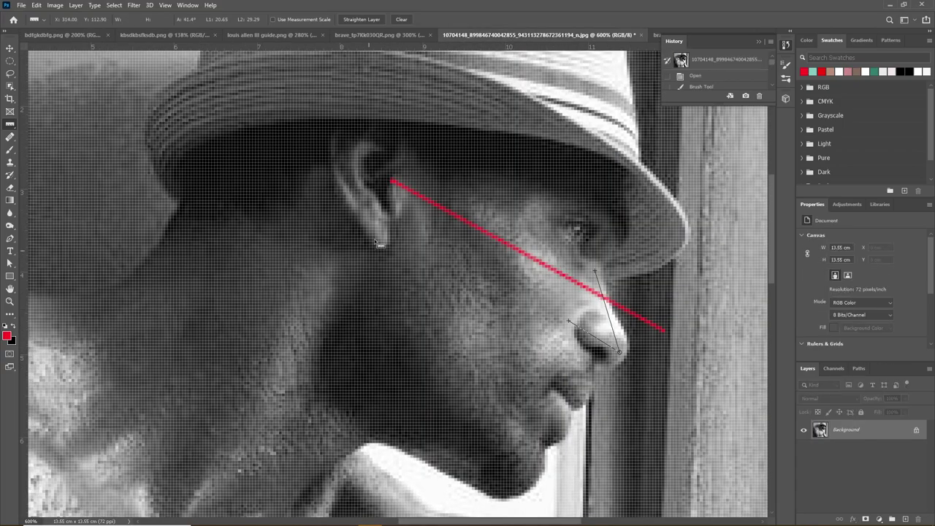
# Step: Measure from the ear to the jaw corner on the zoomed hat portrait, then show brush settings
pyautogui.moveTo(383, 188); pyautogui.dragTo(329, 324)
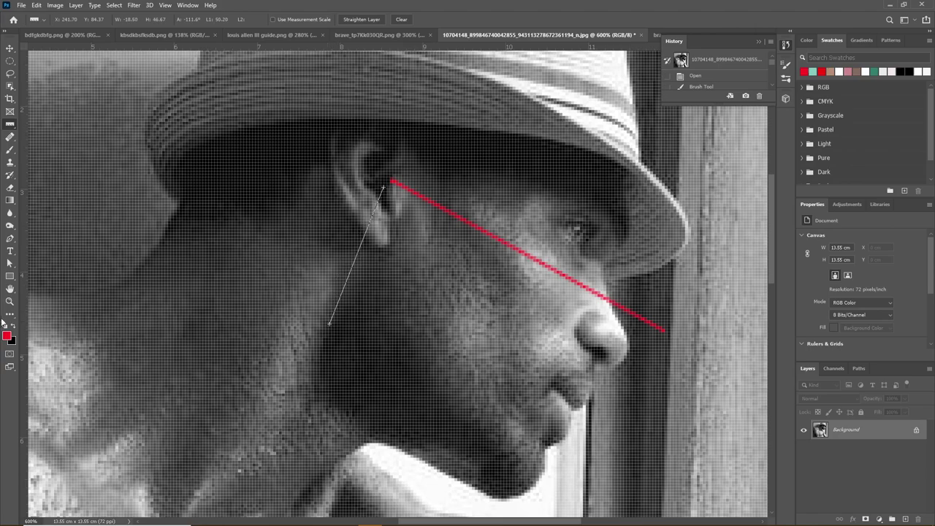
pyautogui.doubleClick(10, 289)
pyautogui.click(9, 301)
pyautogui.moveTo(460, 202); pyautogui.dragTo(528, 239)
pyautogui.press('i')
pyautogui.moveTo(452, 174); pyautogui.dragTo(572, 442)
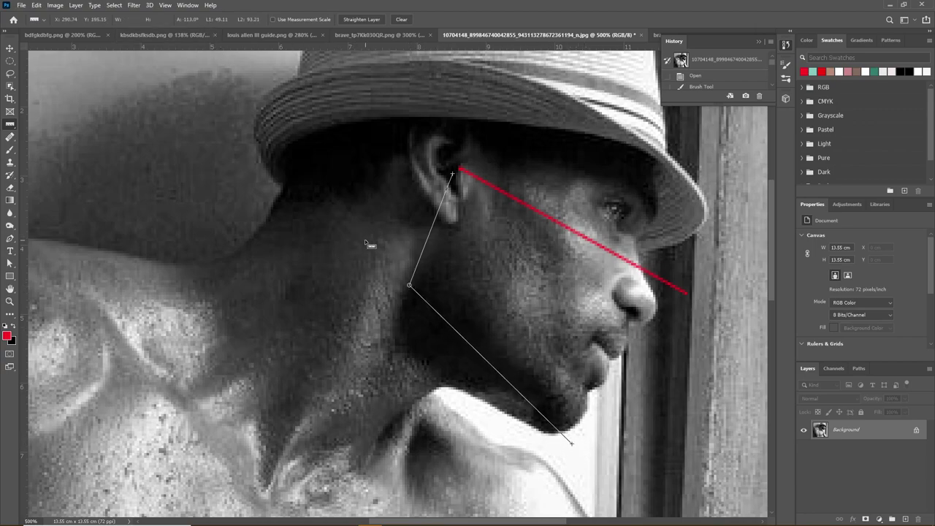
pyautogui.press('b')
pyautogui.rightClick(468, 258)
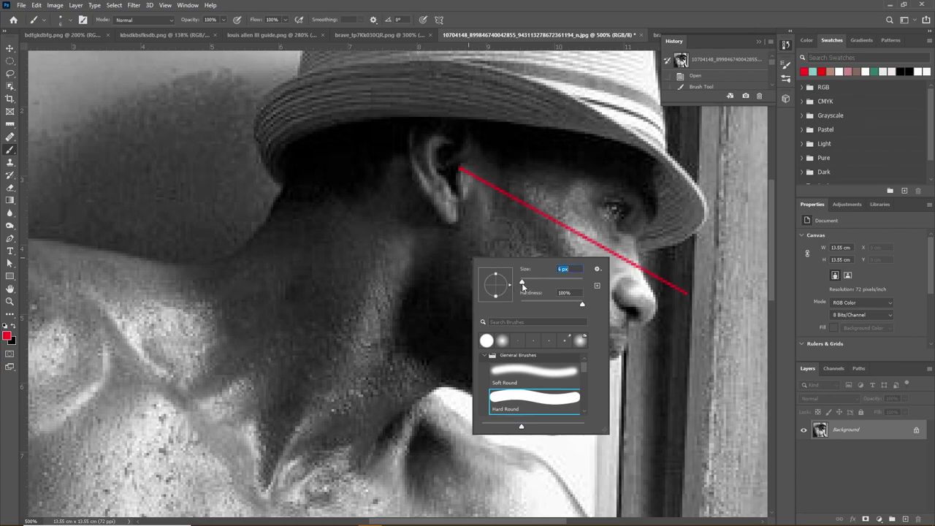
# Step: Undo the stray brush stroke and the red ear line on the hat portrait
pyautogui.moveTo(478, 236); pyautogui.dragTo(473, 281)
pyautogui.rightClick(528, 261)
pyautogui.press('Escape')
pyautogui.hotkey('ctrl', 'z')
pyautogui.hotkey('ctrl', 'z')
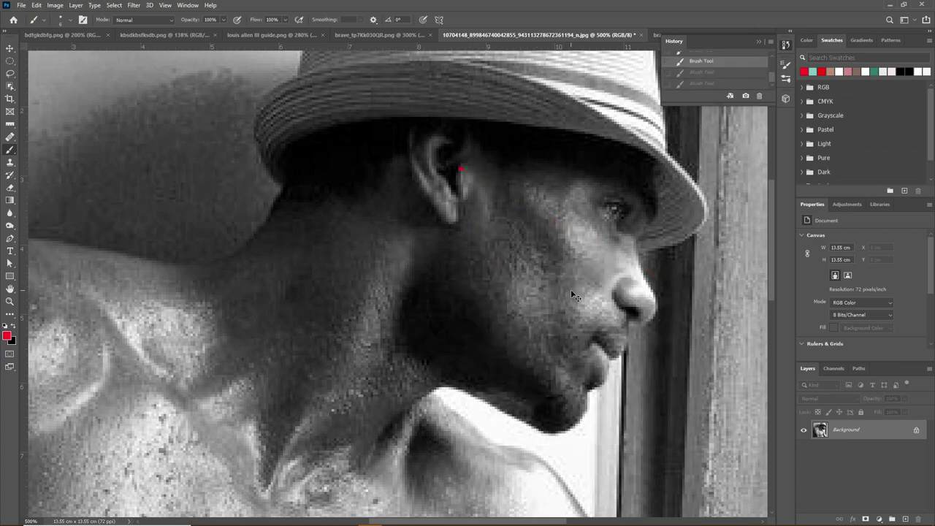
pyautogui.rightClick(538, 280)
pyautogui.click(491, 252)
# Step: Hand-write an underlined red 110°–113° angle note across the cheek
pyautogui.moveTo(491, 247); pyautogui.dragTo(488, 297)
pyautogui.moveTo(512, 249)
pyautogui.mouseDown()
pyautogui.moveTo(517, 301)
pyautogui.moveTo(537, 306)
pyautogui.mouseUp()
pyautogui.moveTo(565, 247); pyautogui.dragTo(593, 273)
pyautogui.moveTo(612, 256)
pyautogui.mouseDown()
pyautogui.moveTo(611, 297)
pyautogui.moveTo(628, 293)
pyautogui.mouseUp()
pyautogui.moveTo(636, 254)
pyautogui.mouseDown()
pyautogui.moveTo(656, 257)
pyautogui.moveTo(640, 288)
pyautogui.mouseUp()
pyautogui.click(689, 252)
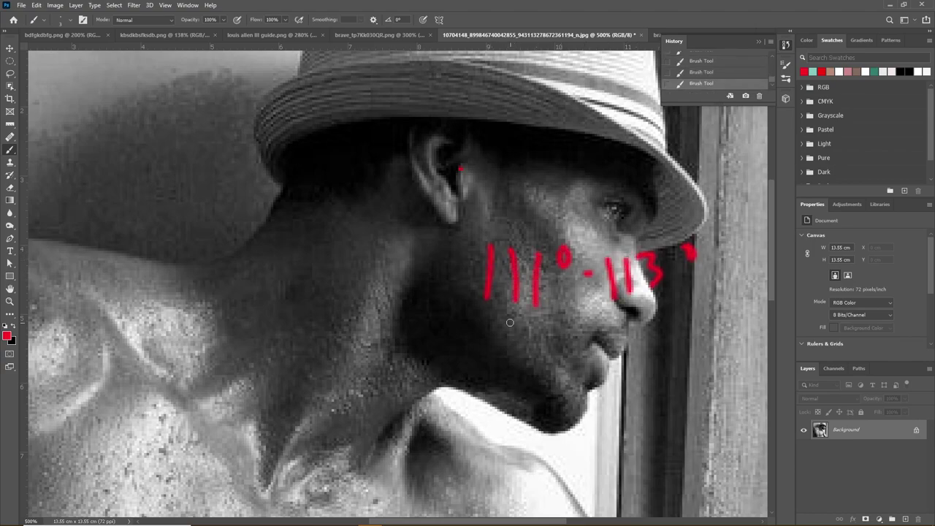
pyautogui.moveTo(481, 317); pyautogui.dragTo(716, 306)
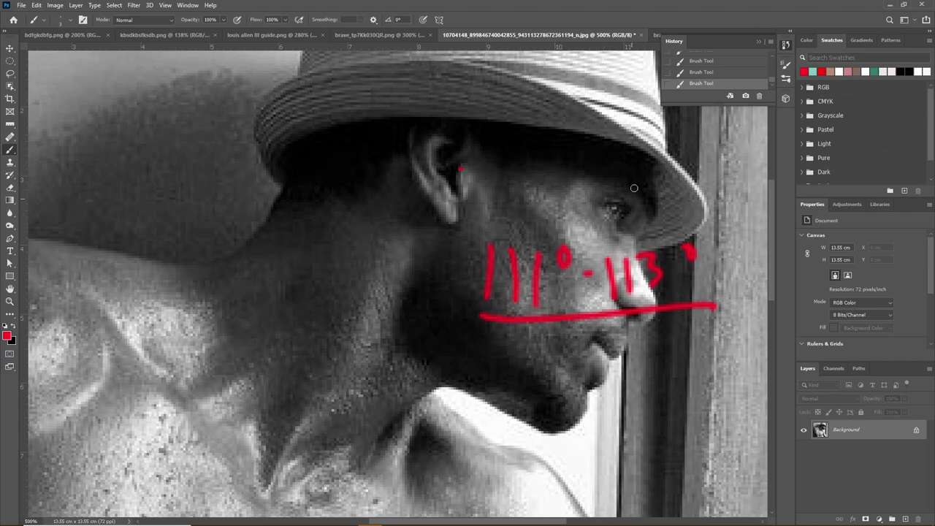
pyautogui.scroll(5, 716, 66)
# Step: Revert the hat portrait to its clean original History snapshot
pyautogui.click(716, 58)
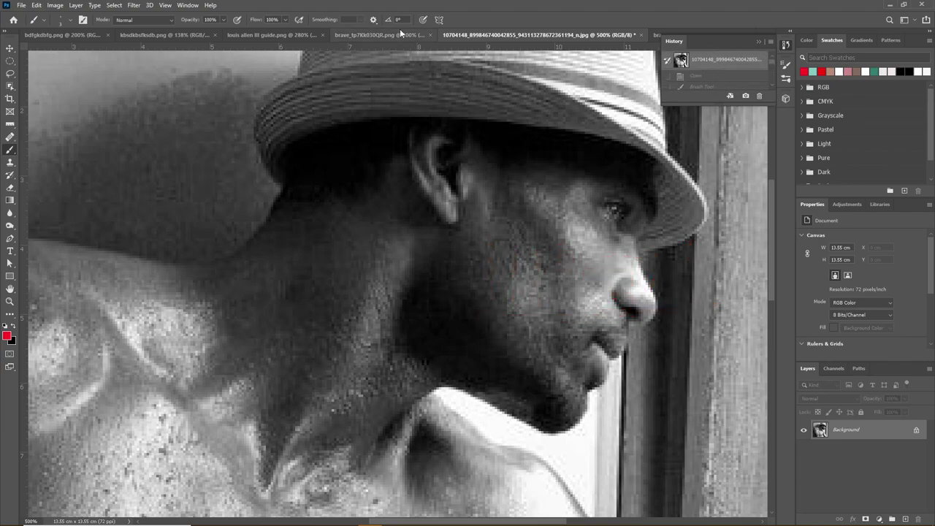
pyautogui.click(401, 33)
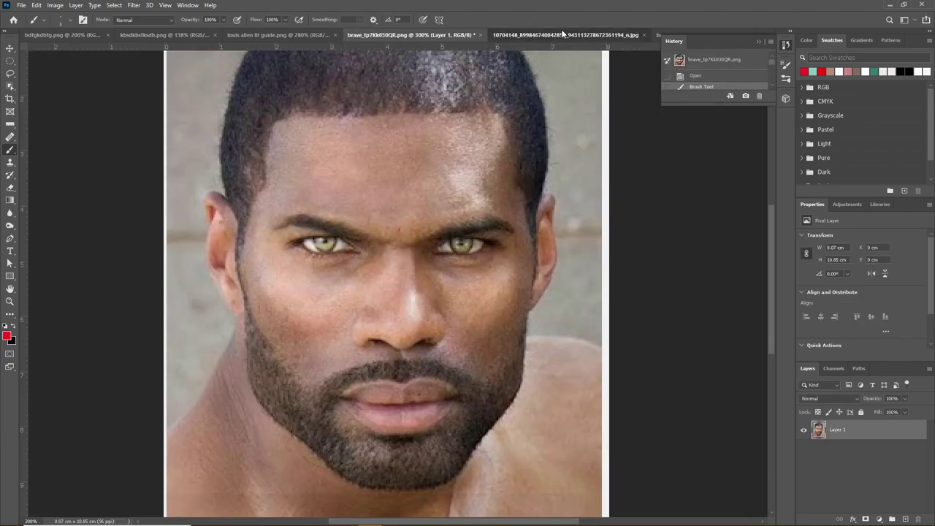
pyautogui.click(563, 34)
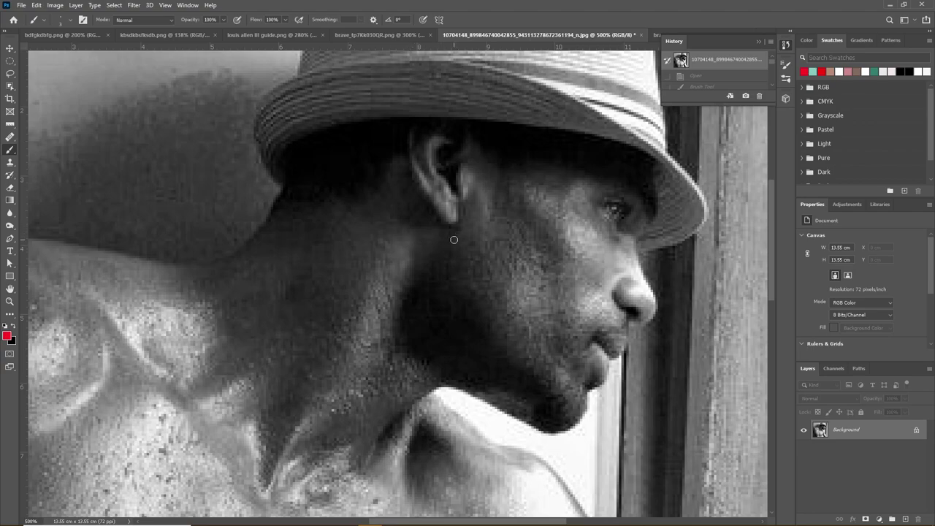
# Step: Reduce the brush size to 3 px and move to the colour side-profile photo
pyautogui.rightClick(444, 262)
pyautogui.moveTo(499, 289); pyautogui.dragTo(497, 289)
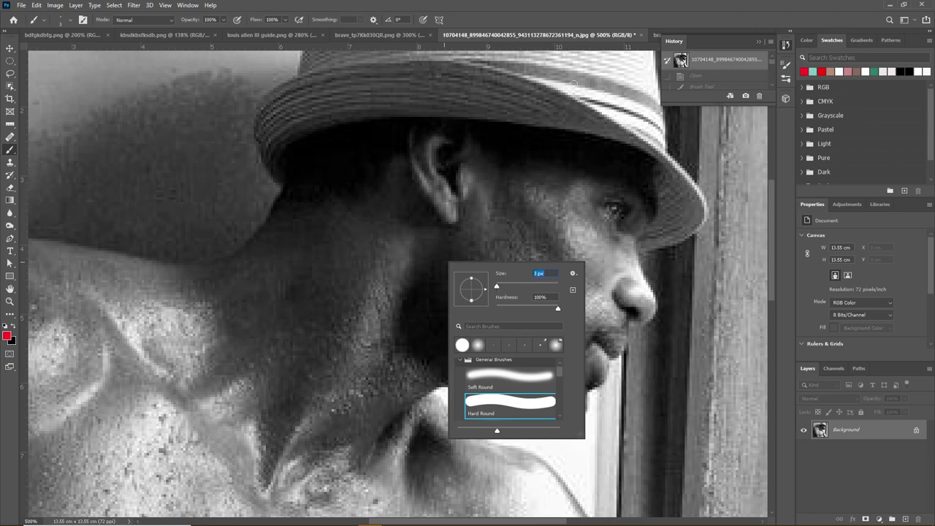
pyautogui.click(657, 34)
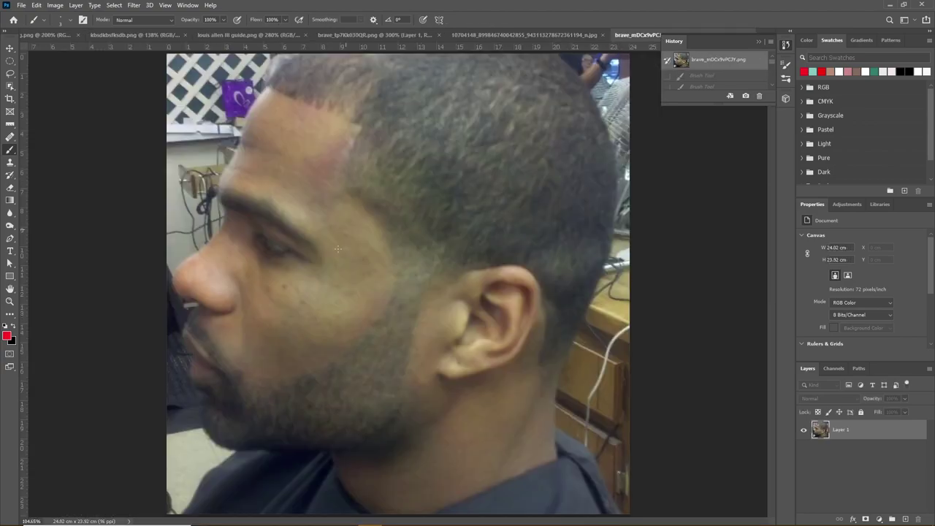
# Step: Measure the angle from the ear to the nose tip on the side-profile photo
pyautogui.rightClick(431, 351)
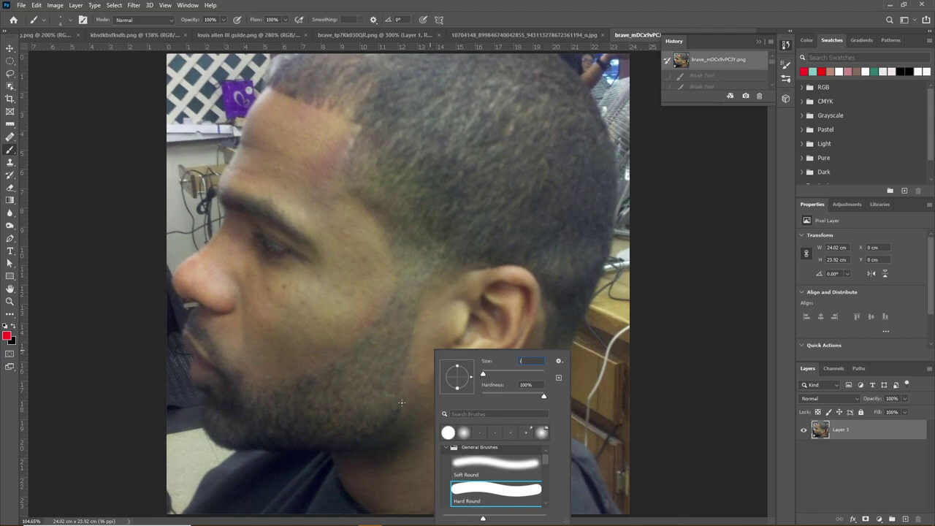
pyautogui.press('Return')
pyautogui.press('Return')
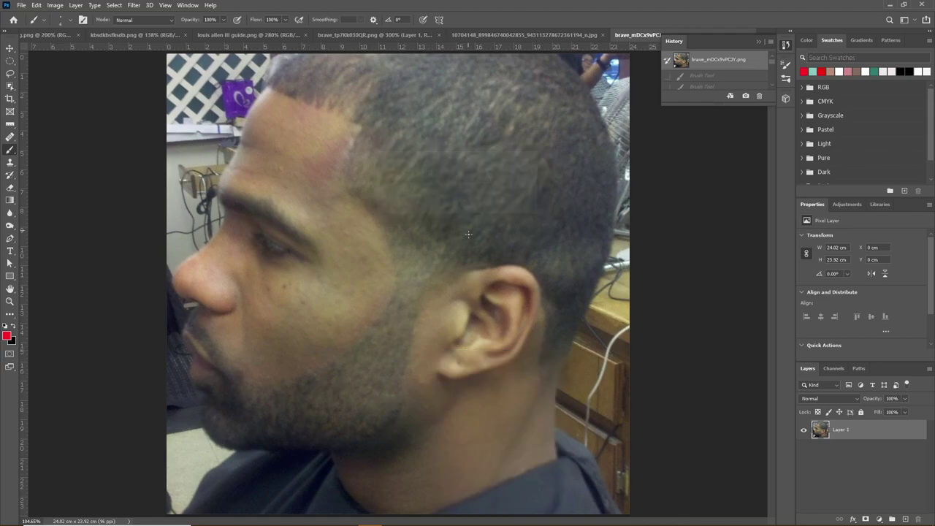
pyautogui.press('i')
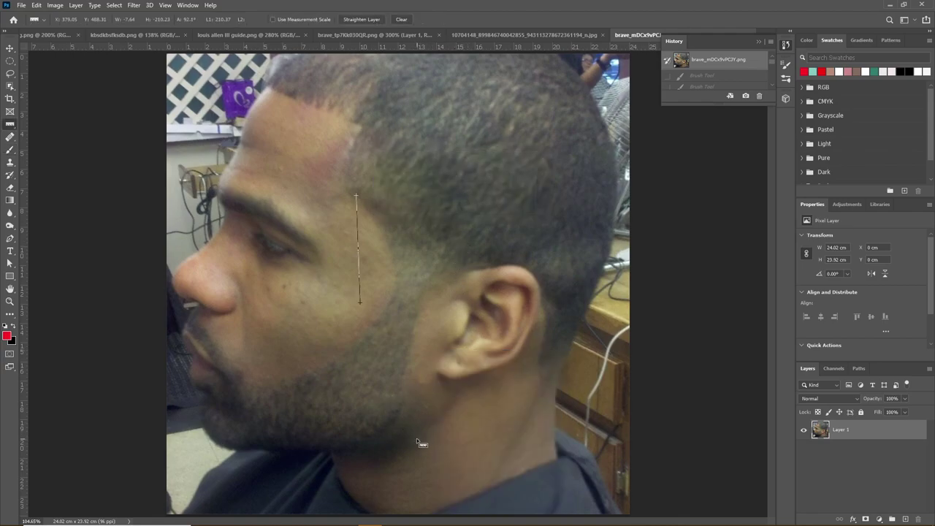
pyautogui.moveTo(458, 322); pyautogui.dragTo(198, 451)
pyautogui.moveTo(458, 323); pyautogui.dragTo(174, 425)
pyautogui.moveTo(420, 446); pyautogui.dragTo(463, 318)
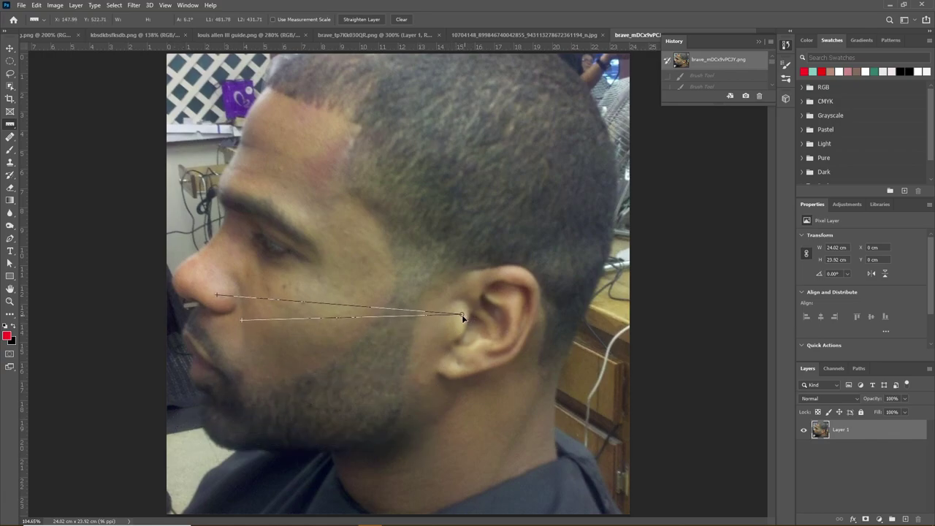
pyautogui.moveTo(217, 296); pyautogui.dragTo(179, 263)
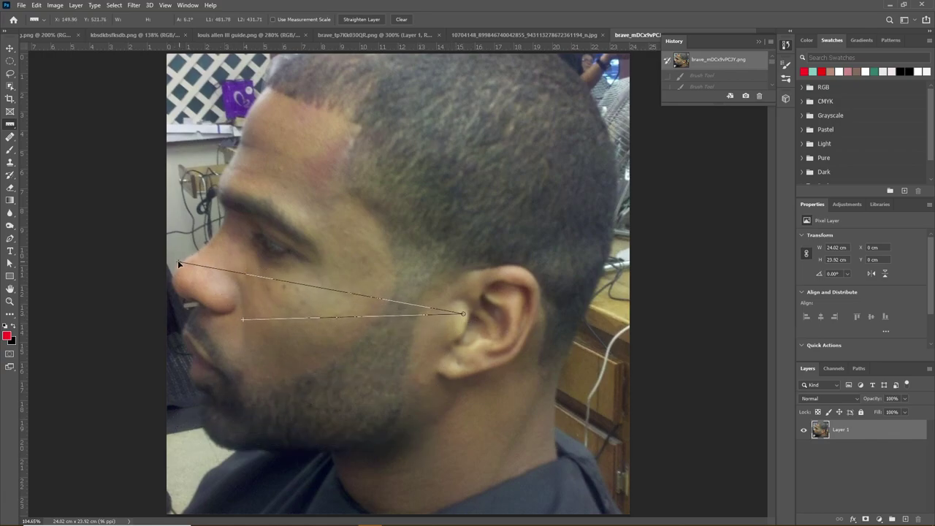
# Step: Move the angle measurement down to the jawline, widening it to 14.3°
pyautogui.moveTo(463, 315); pyautogui.dragTo(419, 445)
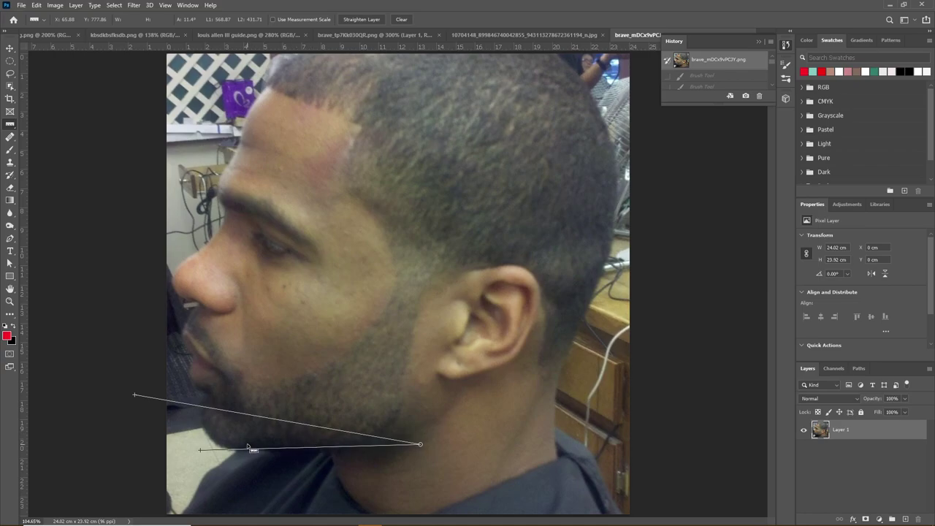
pyautogui.moveTo(200, 451); pyautogui.dragTo(192, 461)
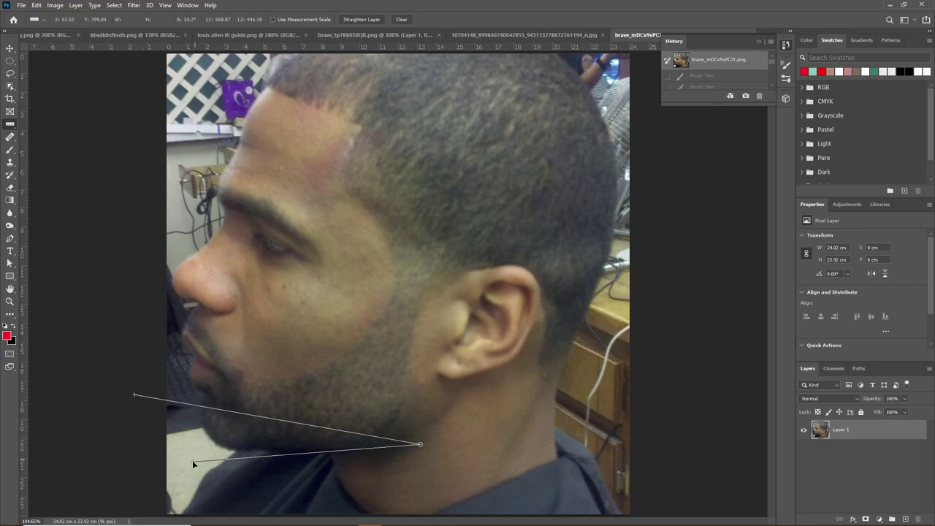
pyautogui.moveTo(420, 445); pyautogui.dragTo(417, 448)
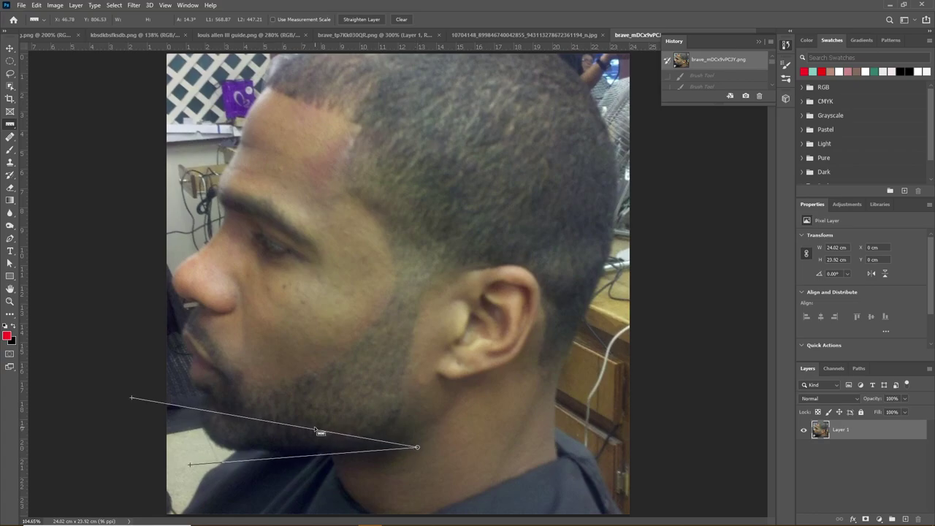
pyautogui.press('b')
pyautogui.click(419, 35)
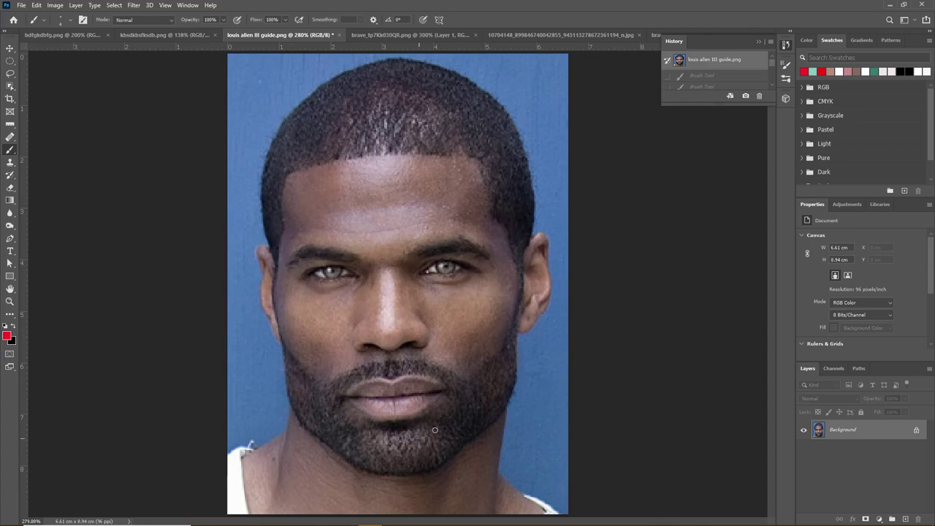
# Step: Measure along the jaw on the front-face portrait and move the protractor vertex up to the nose
pyautogui.click(398, 35)
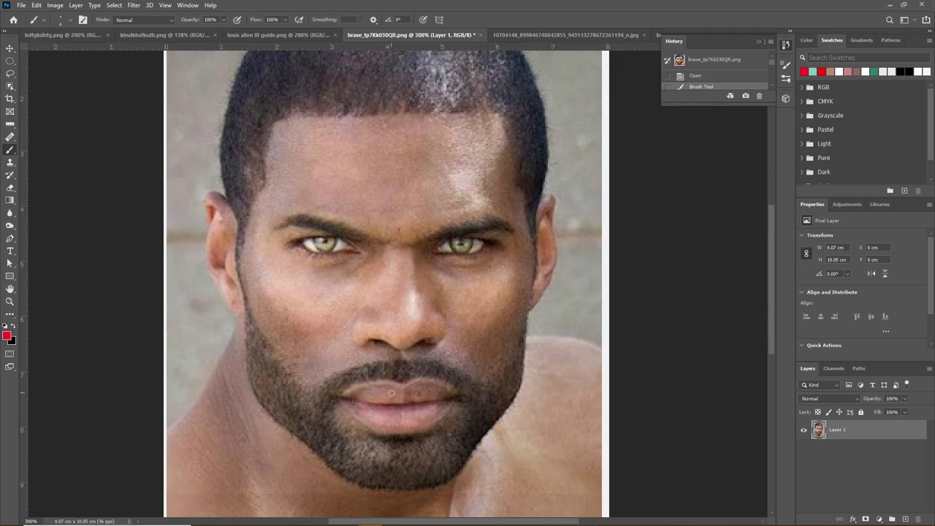
pyautogui.scroll(-1, 376, 354)
pyautogui.scroll(-1, 363, 428)
pyautogui.moveTo(255, 362)
pyautogui.mouseDown()
pyautogui.moveTo(406, 500)
pyautogui.moveTo(399, 489)
pyautogui.moveTo(411, 496)
pyautogui.moveTo(517, 359)
pyautogui.mouseUp()
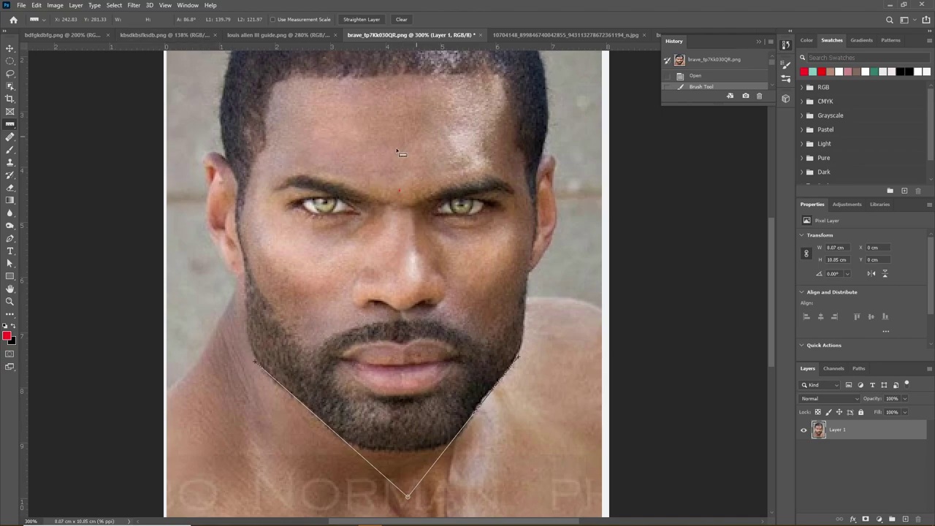
pyautogui.moveTo(410, 500); pyautogui.dragTo(408, 309)
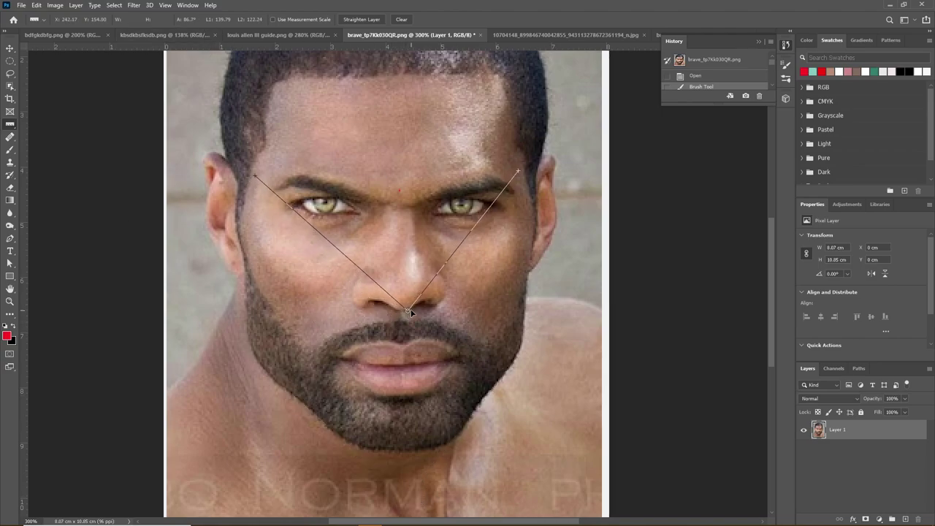
pyautogui.click(319, 37)
pyautogui.click(9, 301)
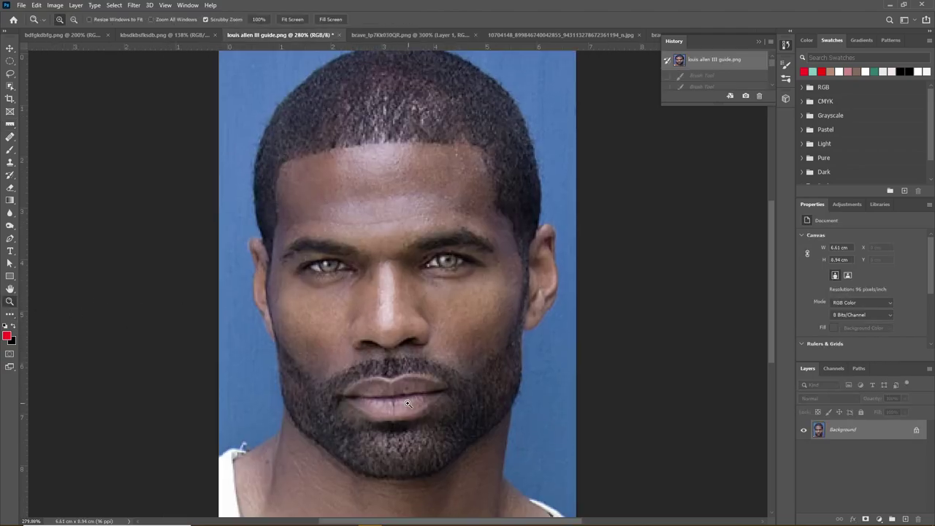
# Step: Zoom the guide portrait to 300% and measure from the jaw toward the chin
pyautogui.click(387, 403)
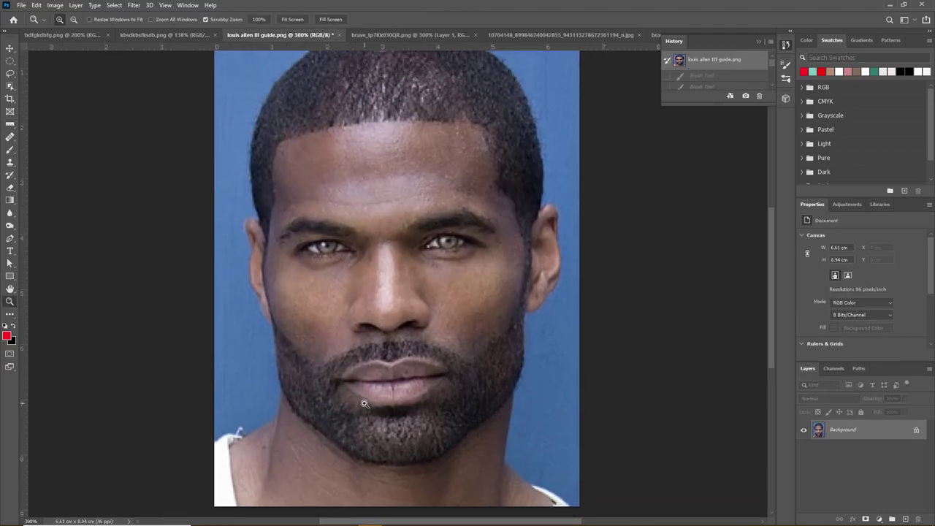
pyautogui.press('i')
pyautogui.moveTo(285, 401); pyautogui.dragTo(385, 482)
# Step: Draw straight 1 px red lines down the left jaw and up the right jaw
pyautogui.press('b')
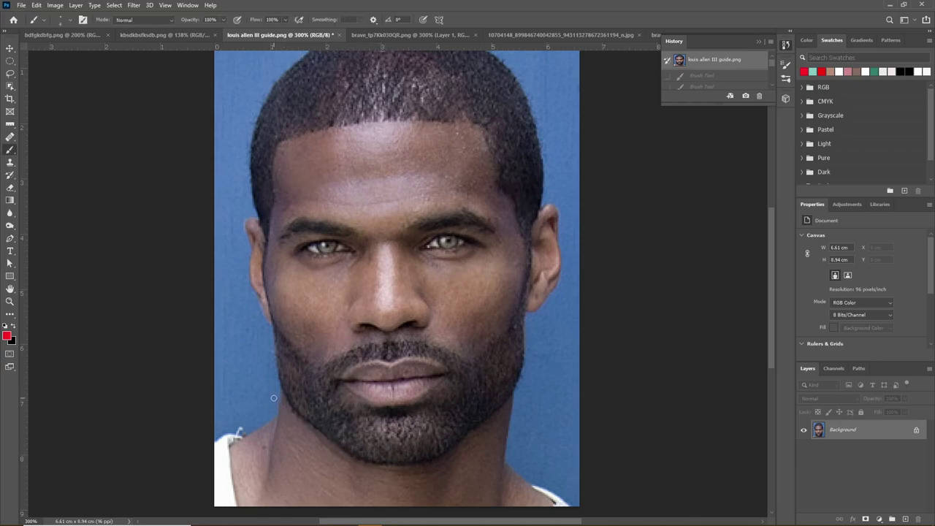
pyautogui.rightClick(277, 399)
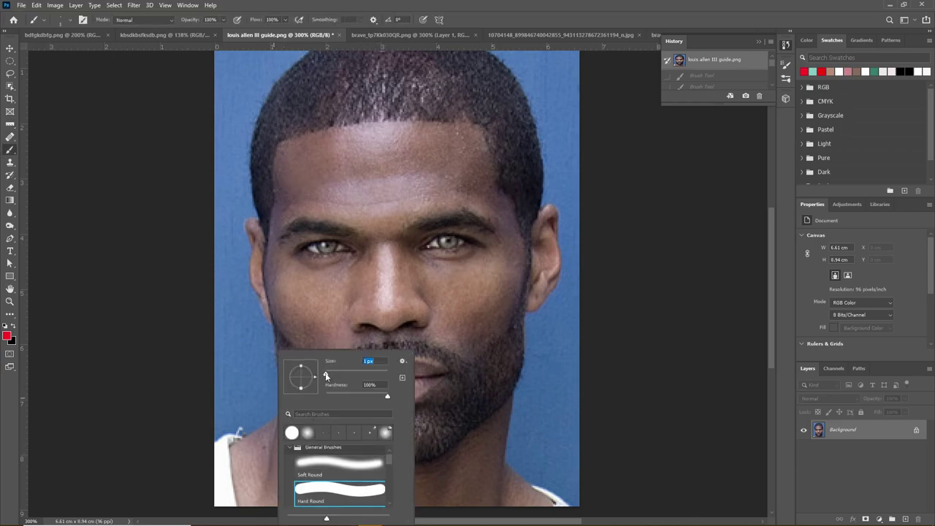
pyautogui.click(277, 378)
pyautogui.click(276, 398)
pyautogui.keyDown('shift'); pyautogui.click(410, 499); pyautogui.keyUp('shift')
pyautogui.click(412, 499)
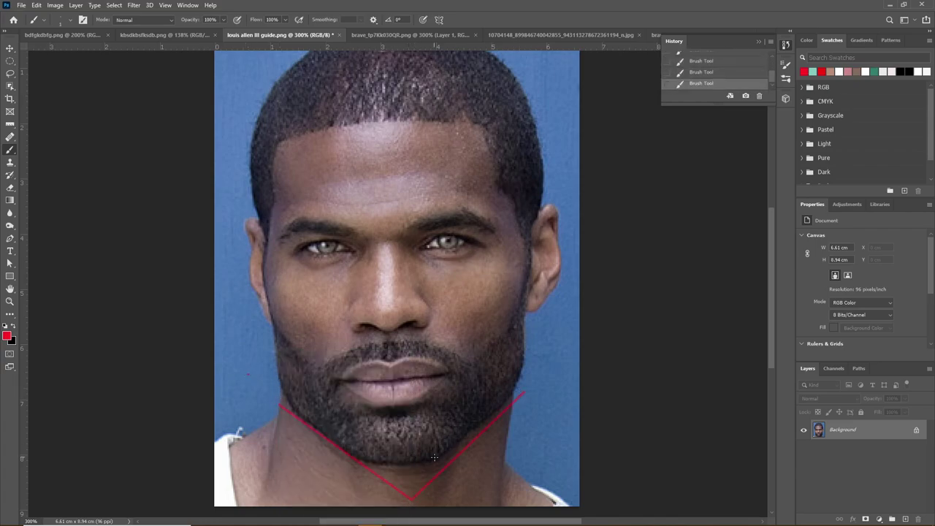
pyautogui.hotkey('ctrl', 'z')
pyautogui.keyDown('shift'); pyautogui.click(519, 388); pyautogui.keyUp('shift')
# Step: Write a circled 980 on the chin, then revert the portrait via History
pyautogui.moveTo(377, 413)
pyautogui.mouseDown()
pyautogui.moveTo(381, 435)
pyautogui.moveTo(420, 409)
pyautogui.moveTo(418, 388)
pyautogui.moveTo(418, 452)
pyautogui.mouseUp()
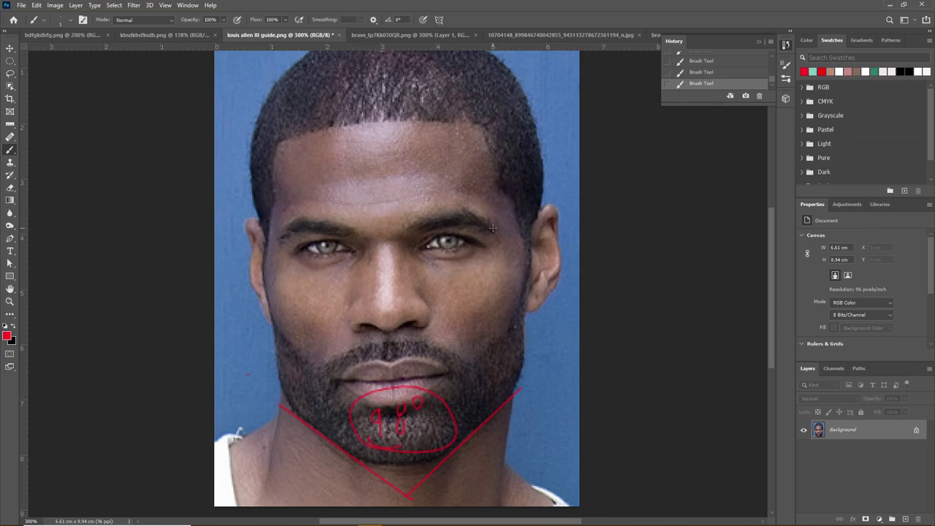
pyautogui.scroll(3, 716, 73)
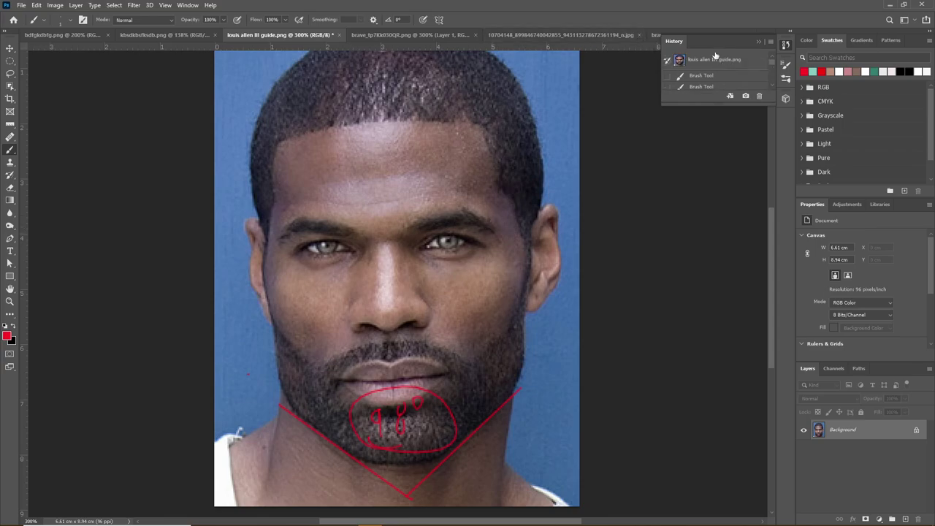
pyautogui.click(713, 59)
pyautogui.click(577, 35)
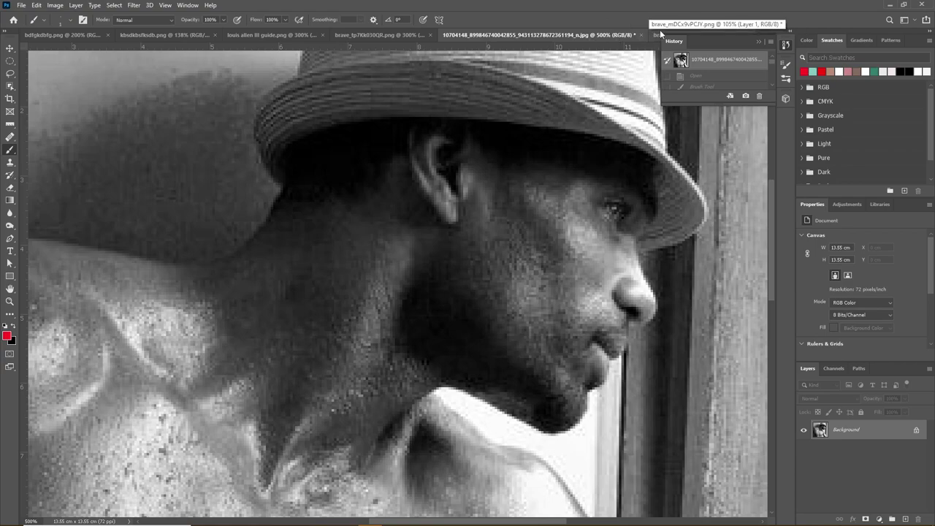
# Step: Cycle through the open portraits to the hat photo and close the History panel
pyautogui.click(657, 35)
pyautogui.click(429, 37)
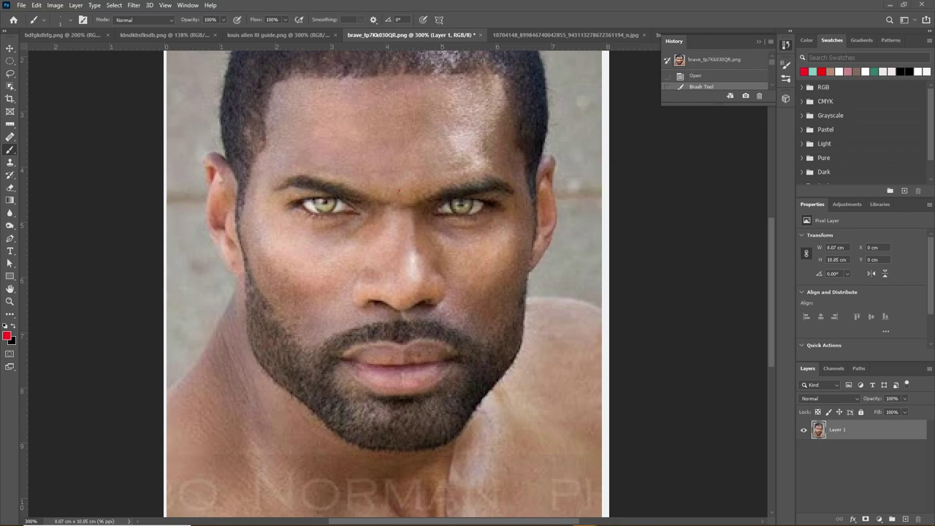
pyautogui.click(541, 34)
pyautogui.click(757, 41)
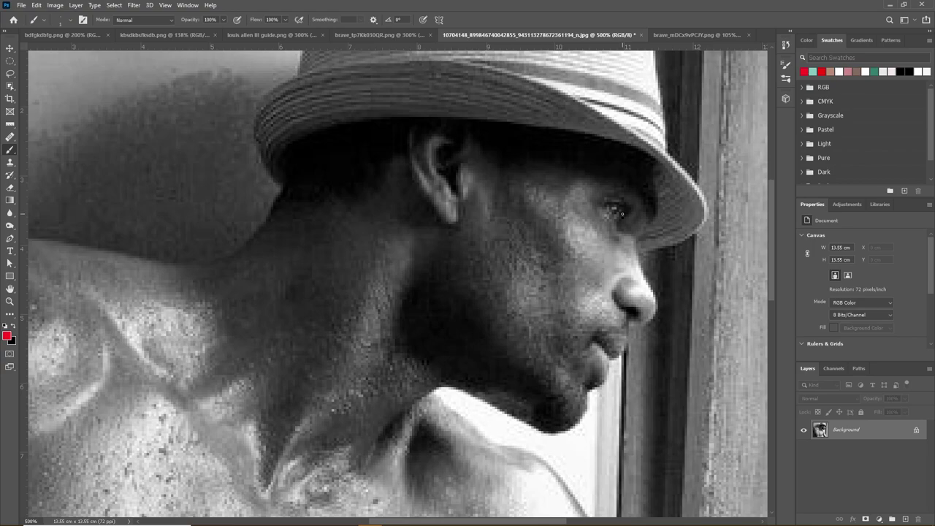
# Step: Paint trial red lines from the eye and ear on the hat photo, then undo them
pyautogui.keyDown('shift'); pyautogui.click(606, 247); pyautogui.keyUp('shift')
pyautogui.moveTo(619, 235)
pyautogui.mouseDown()
pyautogui.moveTo(608, 253)
pyautogui.moveTo(619, 244)
pyautogui.mouseUp()
pyautogui.hotkey('ctrl', 'z')
pyautogui.keyDown('shift'); pyautogui.click(683, 302); pyautogui.keyUp('shift')
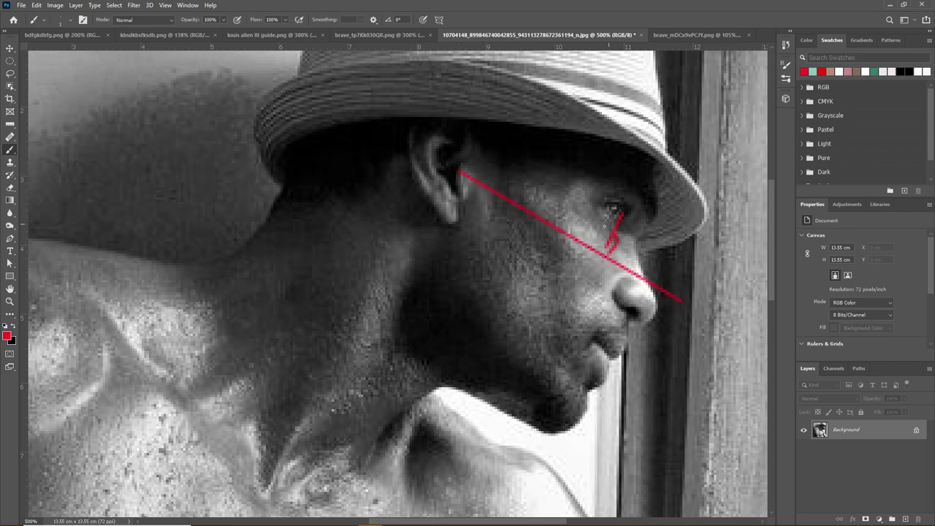
pyautogui.hotkey('ctrl', 'z')
pyautogui.hotkey('ctrl', 'z')
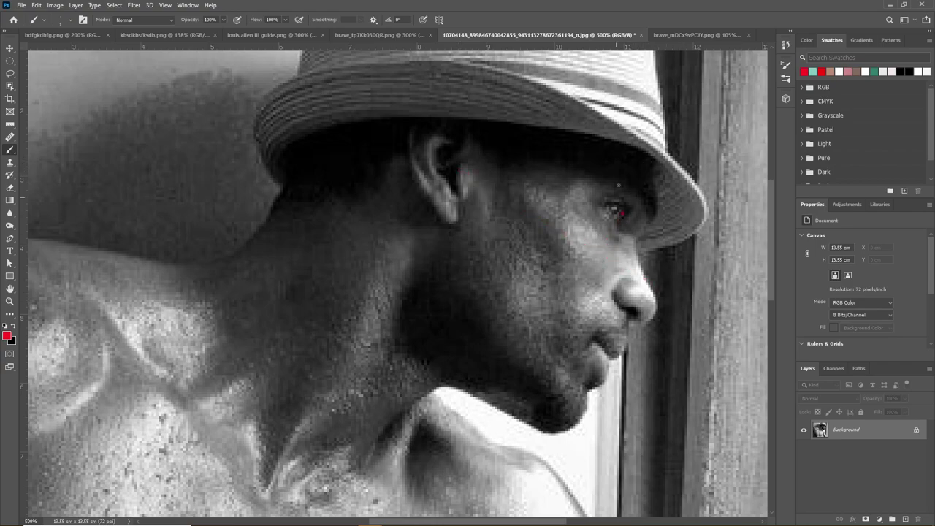
# Step: Paint and undo red lines under each eye of the blue-background guide portrait
pyautogui.click(418, 33)
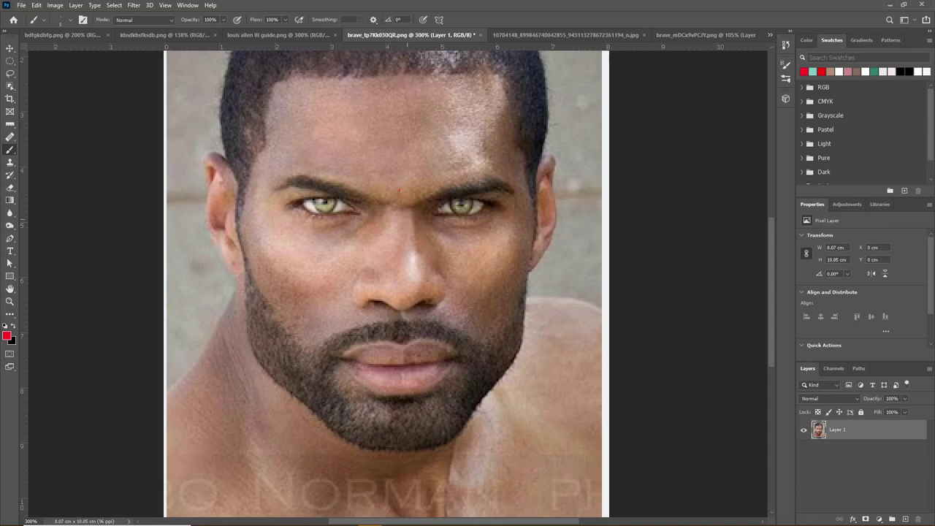
pyautogui.click(278, 35)
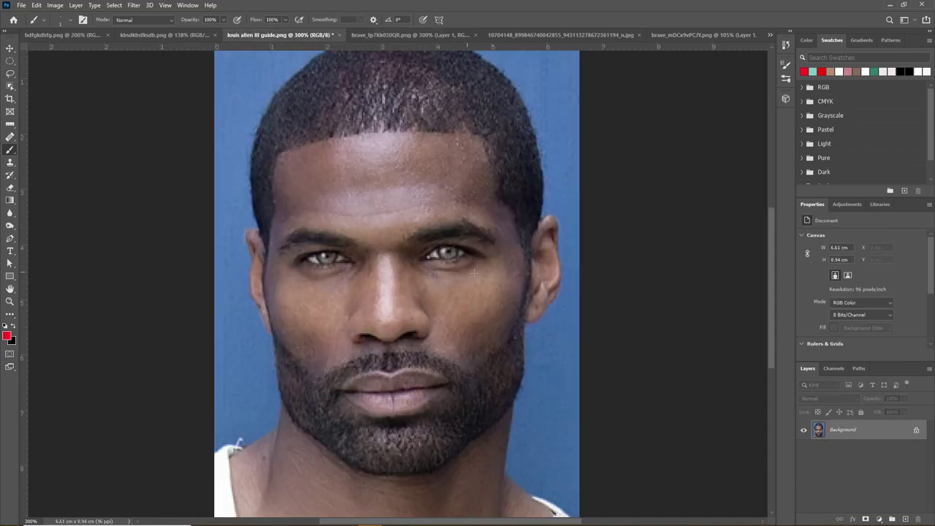
pyautogui.moveTo(456, 272)
pyautogui.mouseDown()
pyautogui.moveTo(416, 273)
pyautogui.moveTo(481, 266)
pyautogui.moveTo(437, 274)
pyautogui.mouseUp()
pyautogui.hotkey('ctrl', 'z')
pyautogui.moveTo(345, 276); pyautogui.dragTo(298, 278)
pyautogui.hotkey('ctrl', 'z')
pyautogui.click(593, 35)
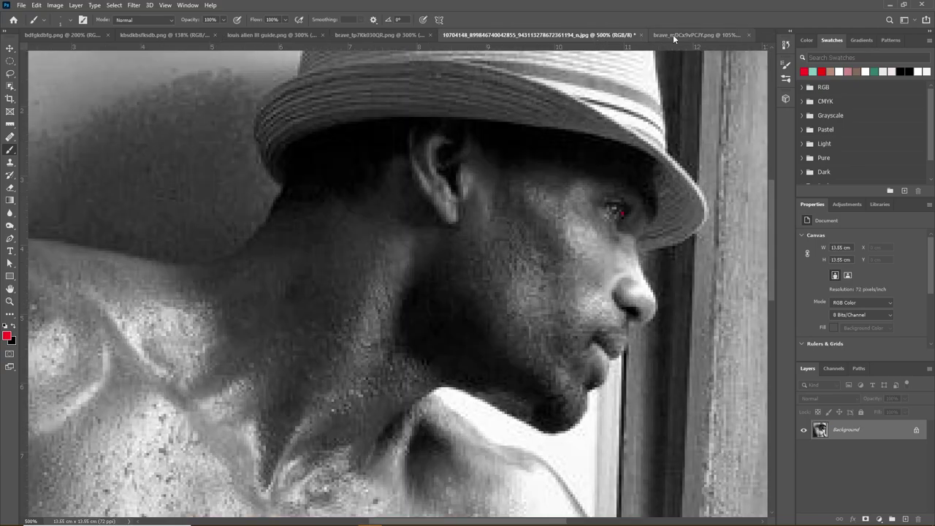
pyautogui.click(673, 35)
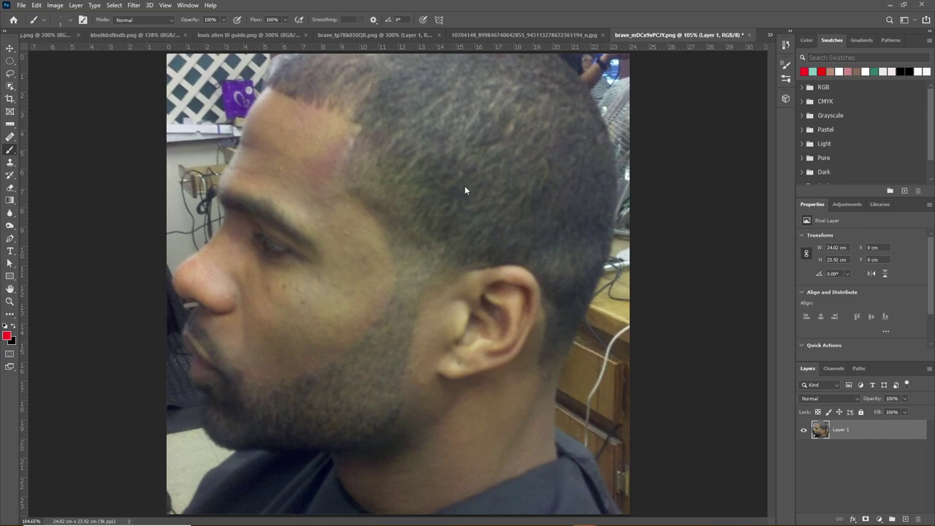
# Step: Measure short chin angles on the hat photo and the colour side-profile photo
pyautogui.click(496, 34)
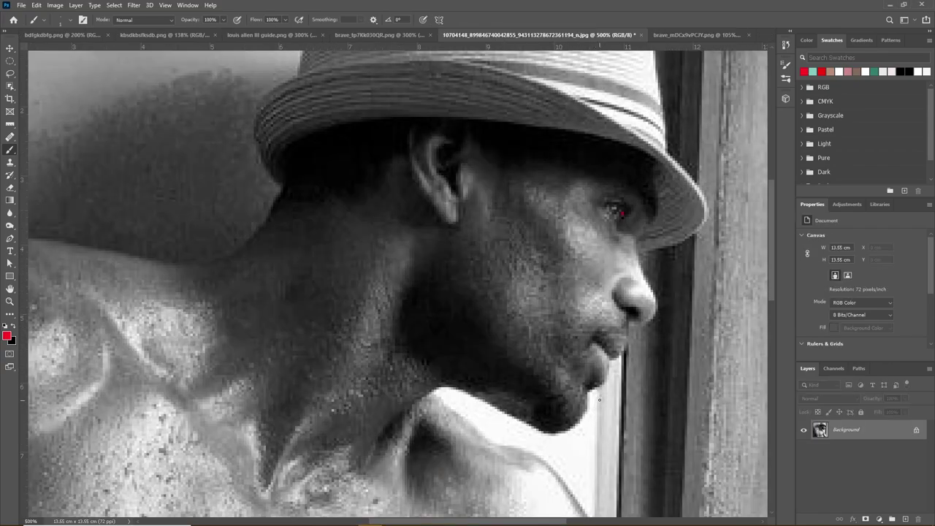
pyautogui.press('i')
pyautogui.moveTo(613, 383)
pyautogui.mouseDown()
pyautogui.moveTo(588, 393)
pyautogui.moveTo(587, 425)
pyautogui.mouseUp()
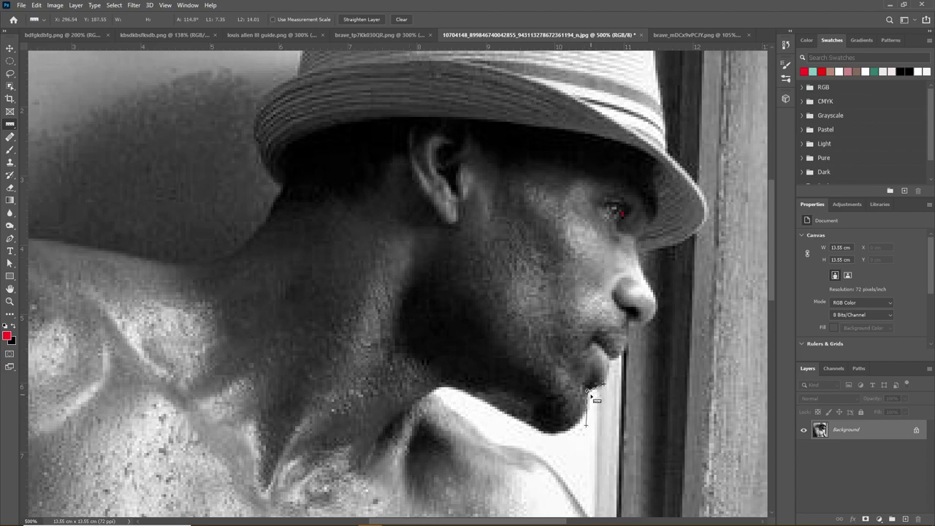
pyautogui.moveTo(590, 393); pyautogui.dragTo(566, 272)
pyautogui.moveTo(586, 391); pyautogui.dragTo(599, 384)
pyautogui.click(696, 35)
pyautogui.moveTo(250, 409); pyautogui.dragTo(254, 440)
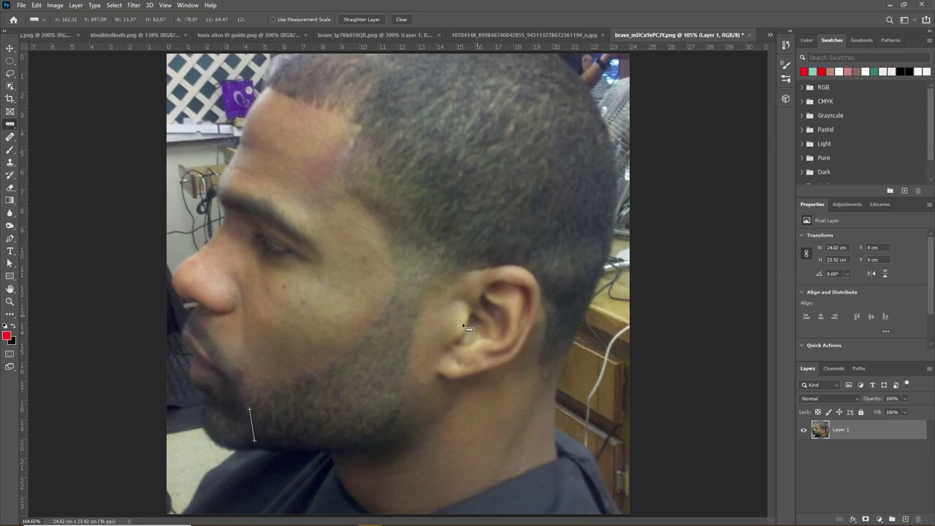
pyautogui.moveTo(189, 380); pyautogui.dragTo(208, 396)
# Step: Try red jaw-to-nose and jaw-to-lip lines on the hat photo, undoing each
pyautogui.click(511, 34)
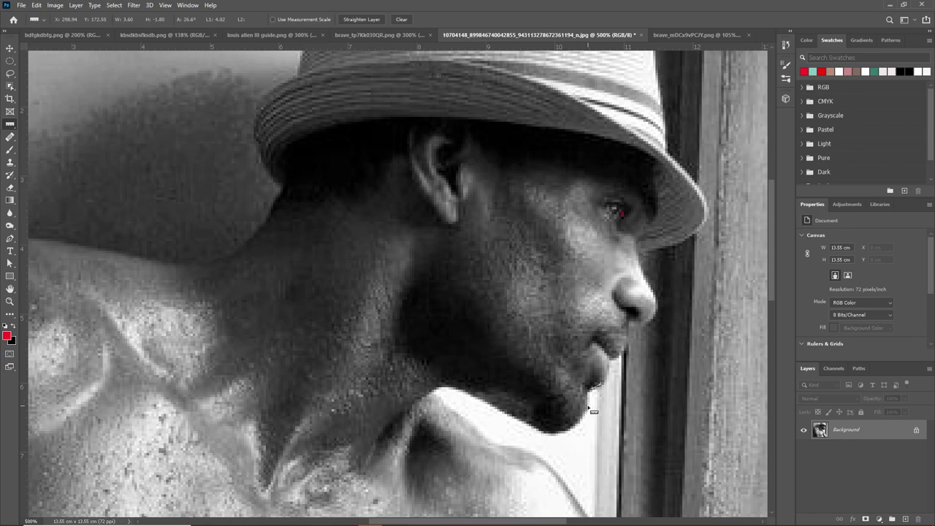
pyautogui.press('b')
pyautogui.keyDown('shift'); pyautogui.click(659, 311); pyautogui.keyUp('shift')
pyautogui.hotkey('ctrl', 'z')
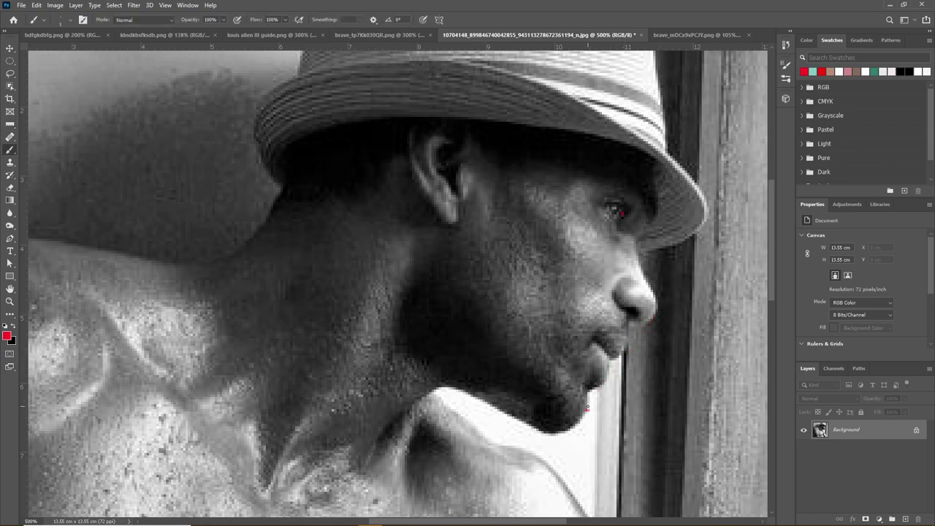
pyautogui.keyDown('shift'); pyautogui.click(626, 349); pyautogui.keyUp('shift')
pyautogui.hotkey('ctrl', 'z')
pyautogui.keyDown('shift'); pyautogui.click(640, 319); pyautogui.keyUp('shift')
pyautogui.hotkey('ctrl', 'z')
pyautogui.keyDown('shift'); pyautogui.click(627, 323); pyautogui.keyUp('shift')
pyautogui.hotkey('ctrl', 'z')
# Step: Zoom the hat photo in to 500% around the face
pyautogui.doubleClick(10, 288)
pyautogui.click(9, 300)
pyautogui.click(515, 175)
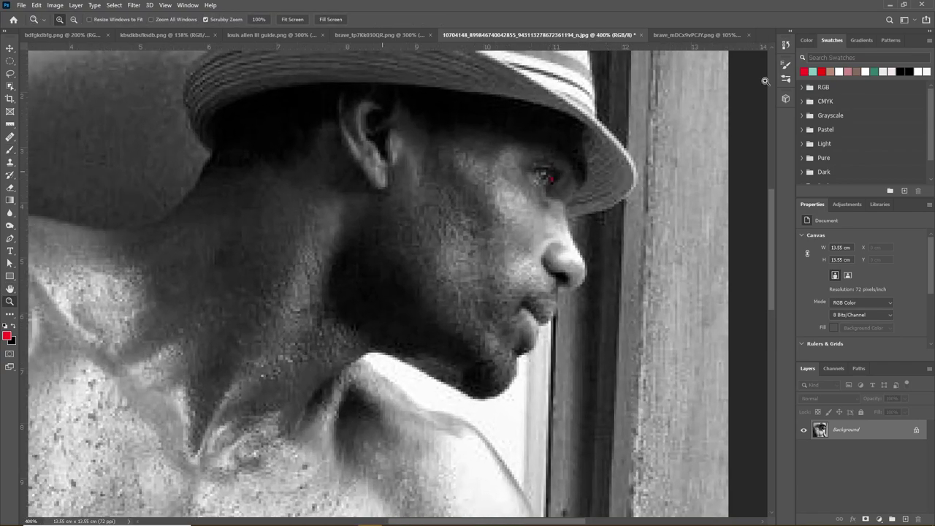
# Step: Revert the hat photo to its History snapshot, clearing the red paint
pyautogui.click(786, 45)
pyautogui.click(714, 67)
pyautogui.press('b')
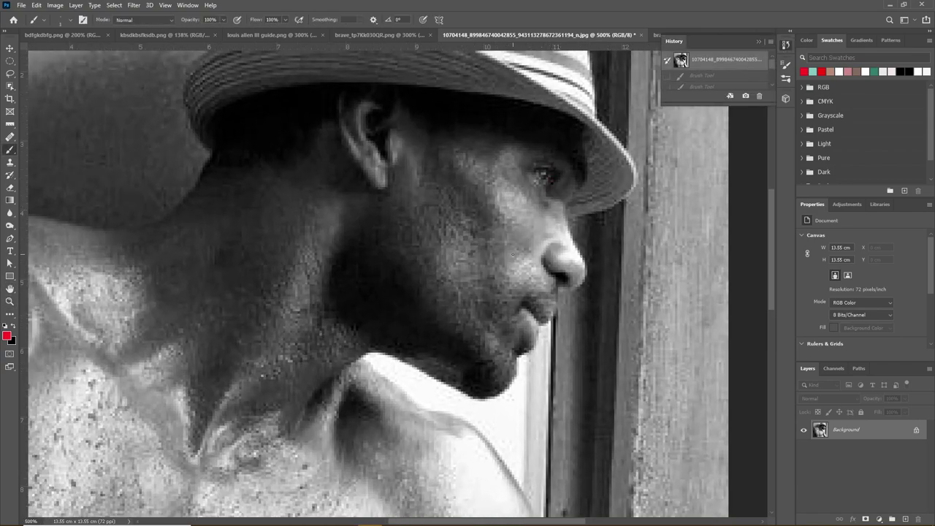
# Step: Hand-write 90.6% in red across the nose and circle it
pyautogui.moveTo(529, 226); pyautogui.dragTo(524, 270)
pyautogui.moveTo(564, 231); pyautogui.dragTo(612, 249)
pyautogui.click(593, 250)
pyautogui.click(639, 238)
pyautogui.click(656, 256)
pyautogui.moveTo(655, 223)
pyautogui.mouseDown()
pyautogui.moveTo(636, 267)
pyautogui.moveTo(690, 285)
pyautogui.moveTo(556, 302)
pyautogui.mouseUp()
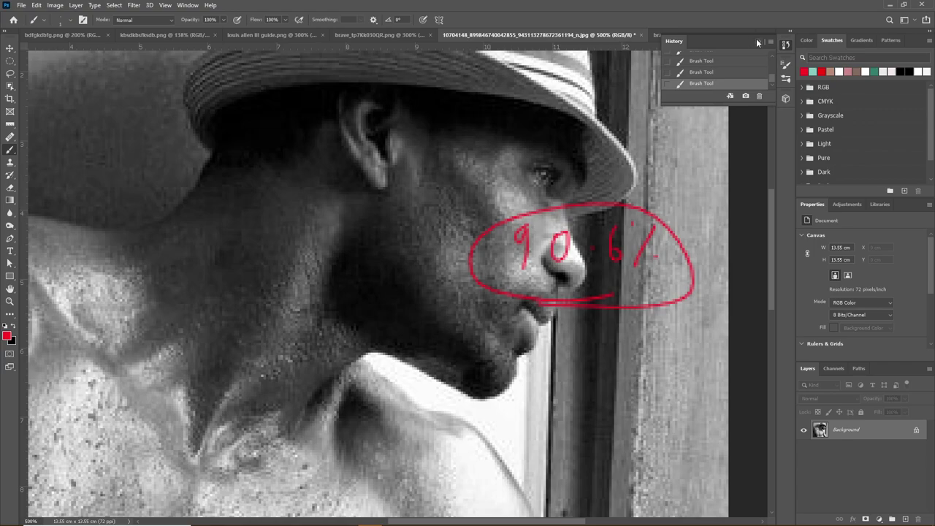
pyautogui.click(757, 43)
pyautogui.click(386, 34)
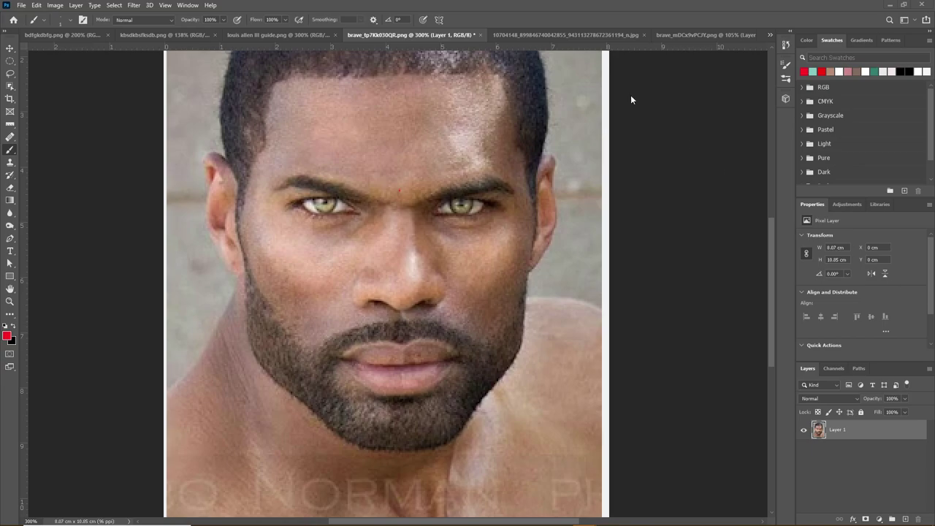
# Step: Switch to the guide portrait and revert it to the clean History snapshot
pyautogui.click(286, 36)
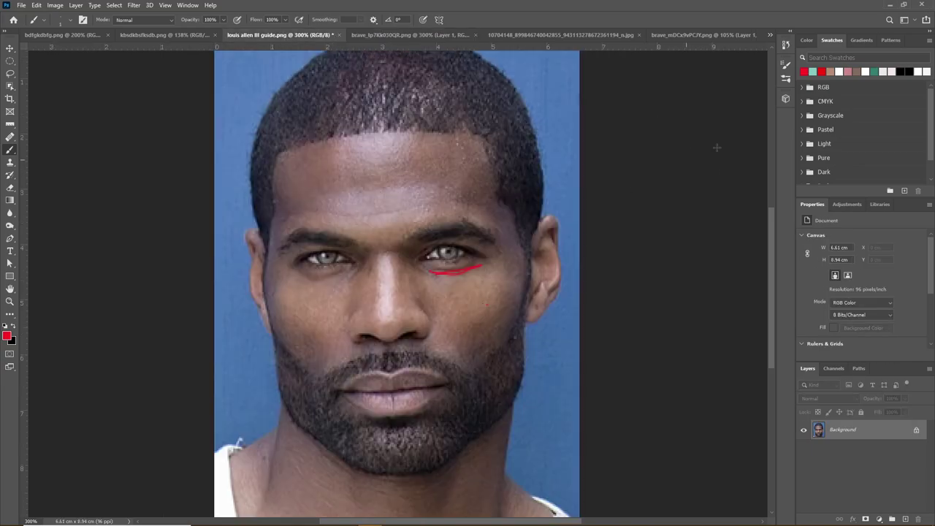
pyautogui.click(786, 45)
pyautogui.click(713, 64)
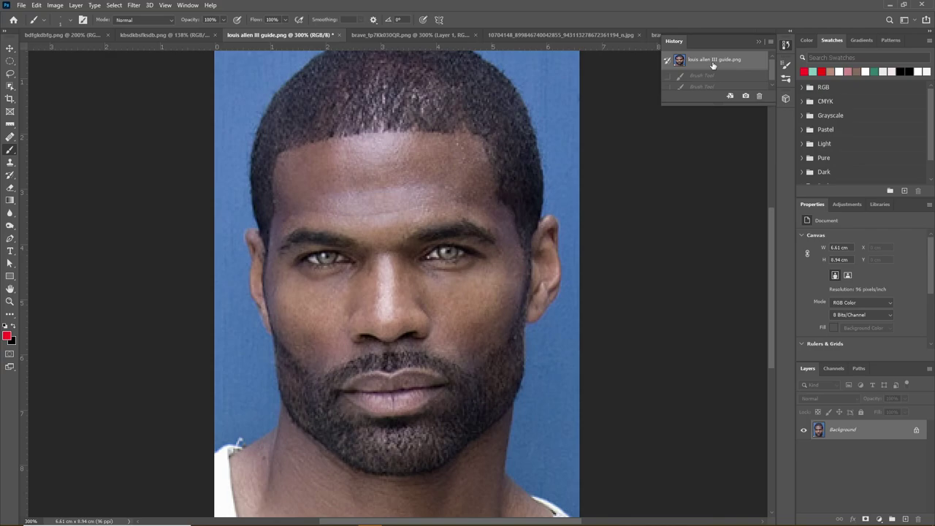
# Step: Draw straight red lines across the chin and lips, then undo them
pyautogui.click(364, 334)
pyautogui.scroll(-2, 329, 365)
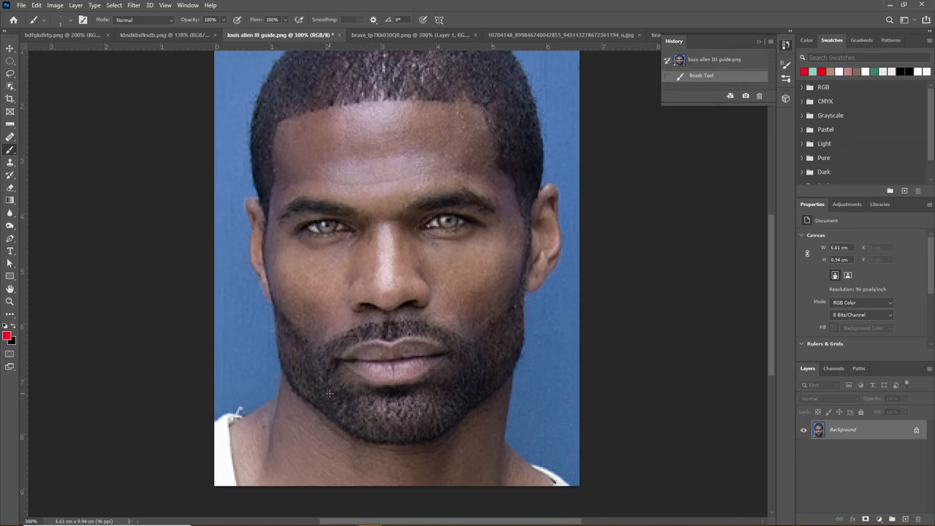
pyautogui.click(277, 386)
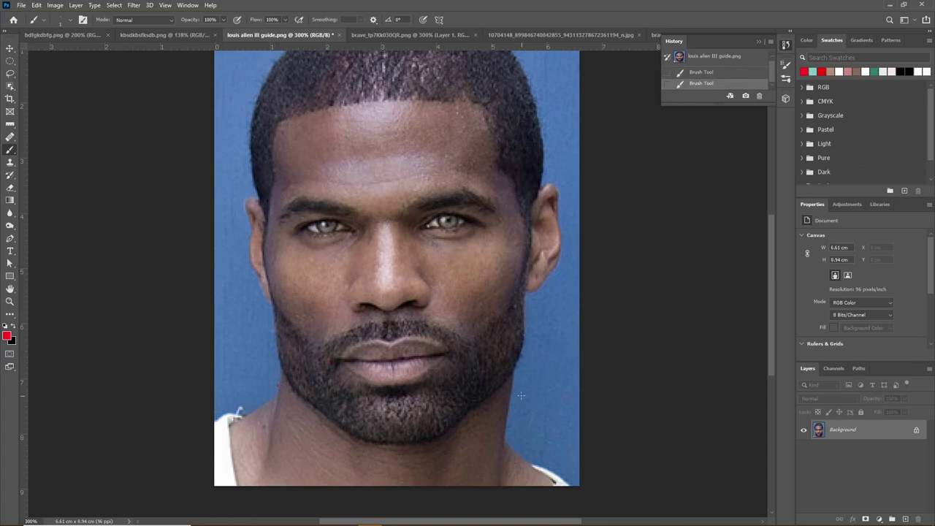
pyautogui.keyDown('shift'); pyautogui.click(511, 393); pyautogui.keyUp('shift')
pyautogui.click(277, 354)
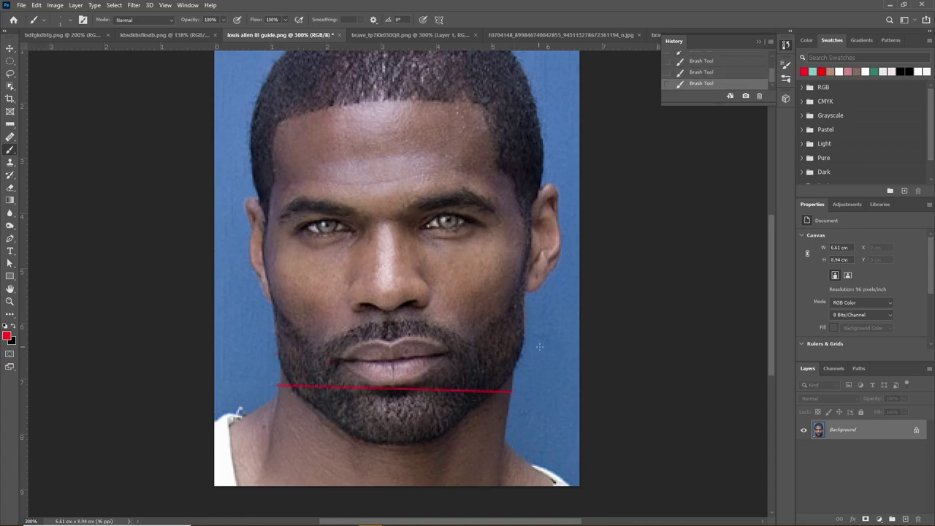
pyautogui.keyDown('shift'); pyautogui.click(522, 344); pyautogui.keyUp('shift')
pyautogui.hotkey('ctrl', 'z')
pyautogui.hotkey('ctrl', 'z')
pyautogui.hotkey('ctrl', 'z')
pyautogui.hotkey('ctrl', 'z')
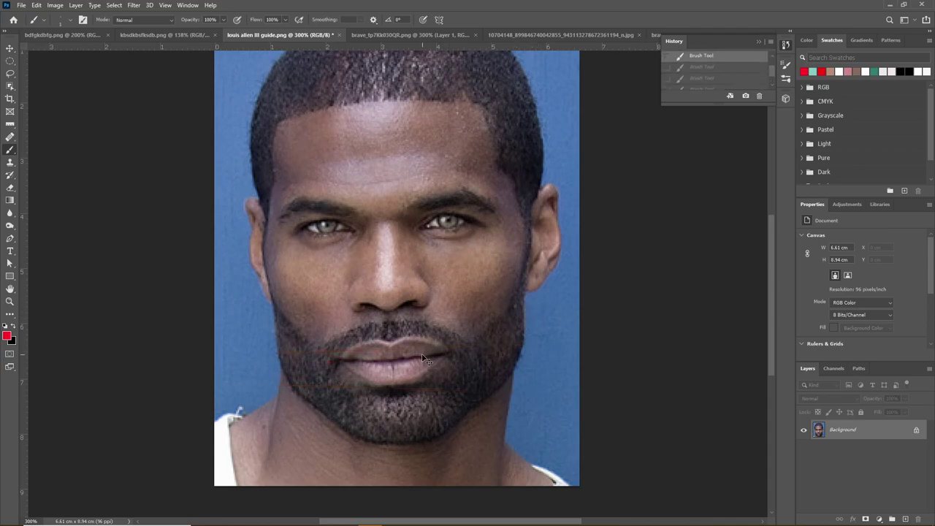
# Step: Set the brush to 1 px, draw a thin red lip line and write a ratio note
pyautogui.rightClick(326, 371)
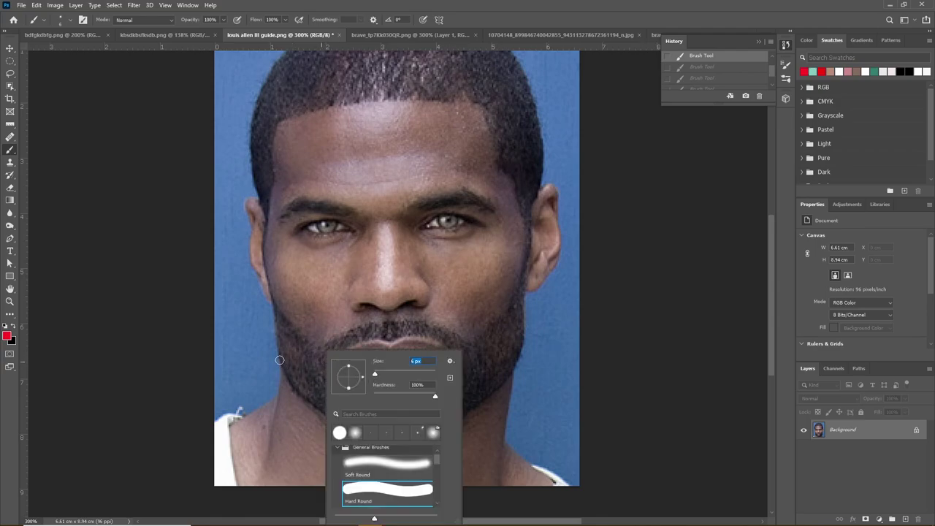
pyautogui.rightClick(283, 369)
pyautogui.moveTo(337, 375); pyautogui.dragTo(332, 376)
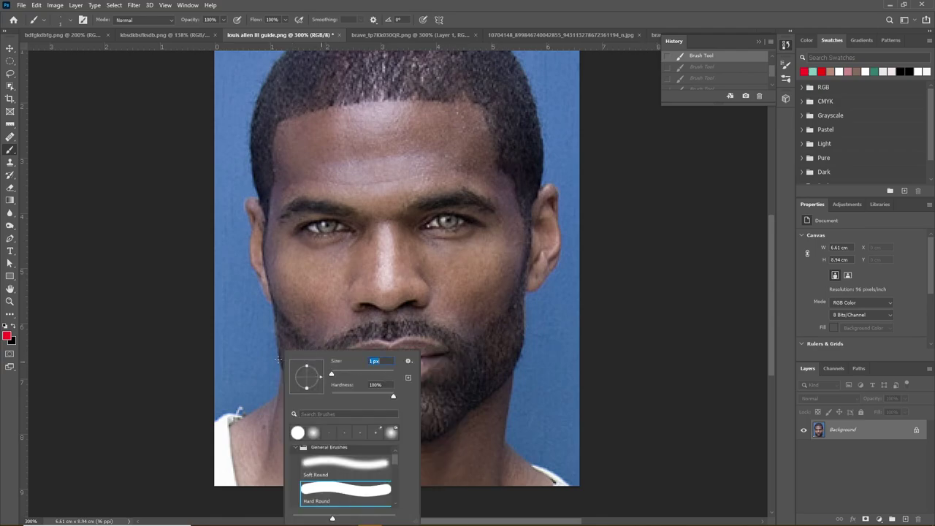
pyautogui.click(278, 358)
pyautogui.keyDown('shift'); pyautogui.click(524, 350); pyautogui.keyUp('shift')
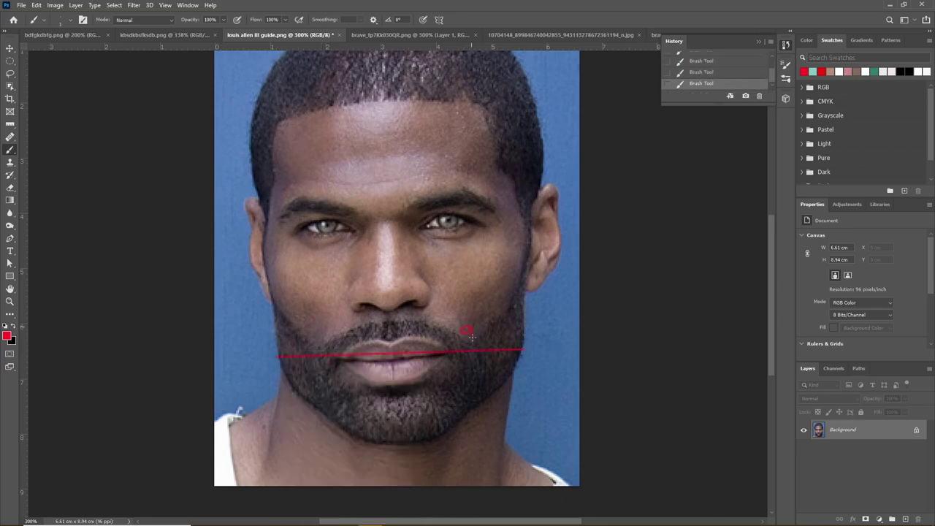
pyautogui.moveTo(500, 323); pyautogui.dragTo(510, 334)
# Step: Add a red line below the eyes and a closing bracket, then revert to the original snapshot
pyautogui.click(529, 241)
pyautogui.keyDown('shift'); pyautogui.click(261, 252); pyautogui.keyUp('shift')
pyautogui.moveTo(526, 309); pyautogui.dragTo(530, 348)
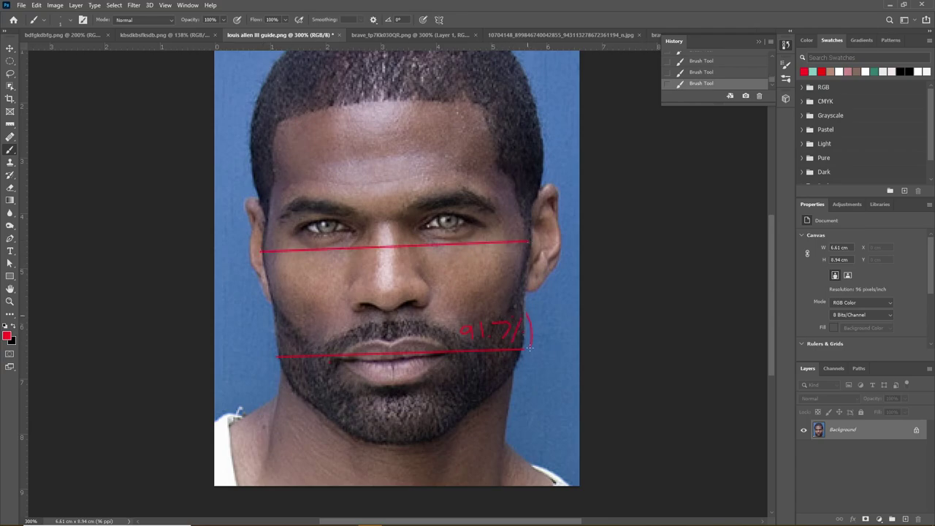
pyautogui.moveTo(276, 331); pyautogui.dragTo(271, 360)
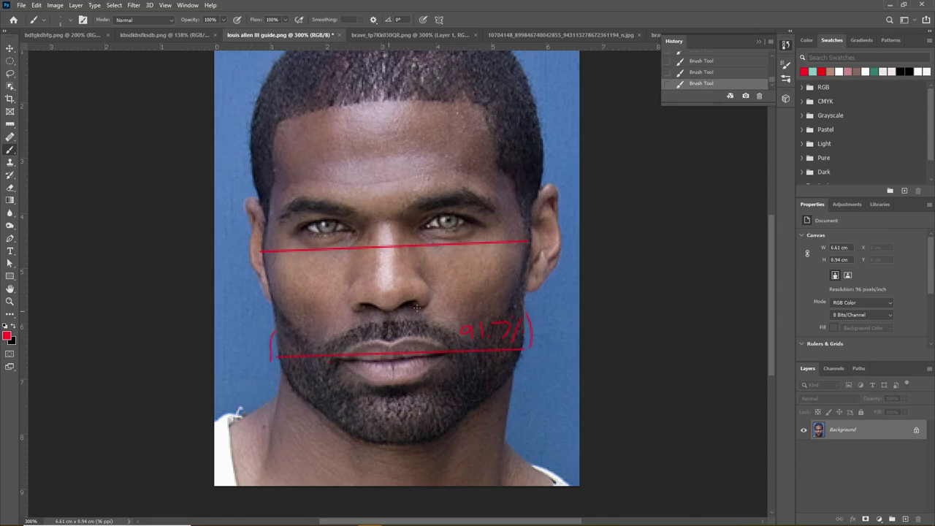
pyautogui.scroll(2, 687, 73)
pyautogui.click(698, 61)
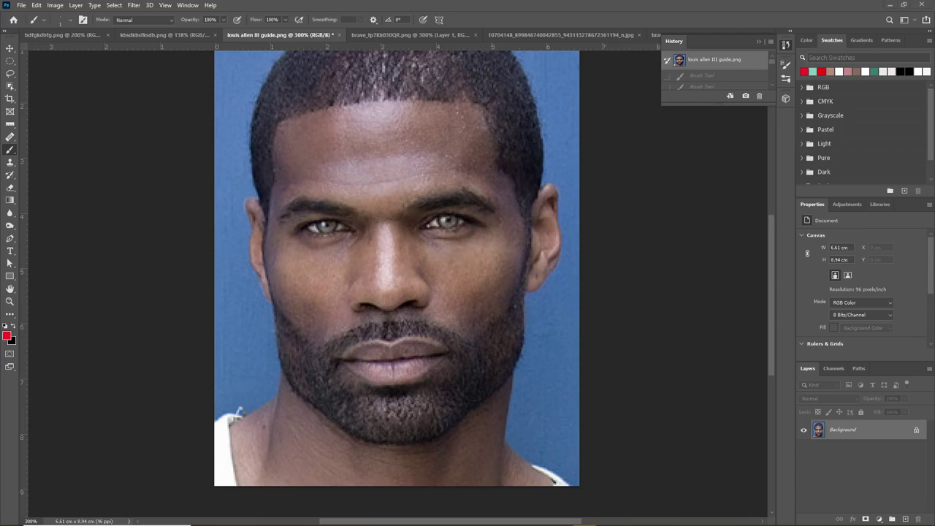
# Step: Zoom in on the lips, fit the image, and measure from chin up to the lip with the Ruler
pyautogui.click(9, 301)
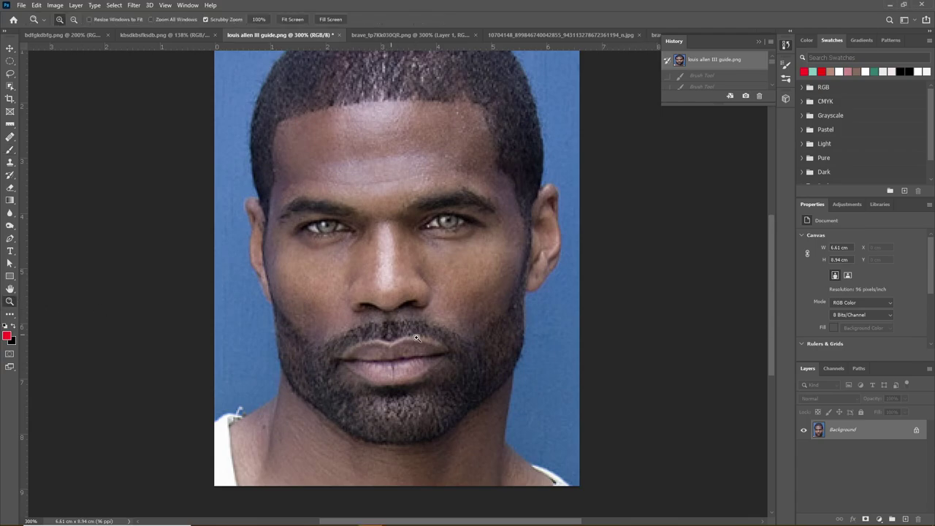
pyautogui.click(391, 334)
pyautogui.click(394, 334)
pyautogui.scroll(-1, 400, 334)
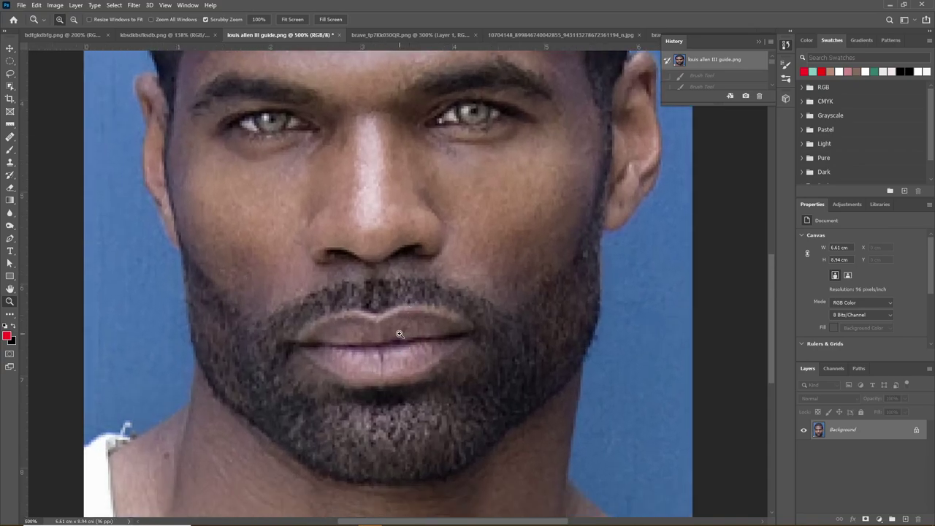
pyautogui.keyDown('alt'); pyautogui.click(400, 334); pyautogui.keyUp('alt')
pyautogui.doubleClick(9, 290)
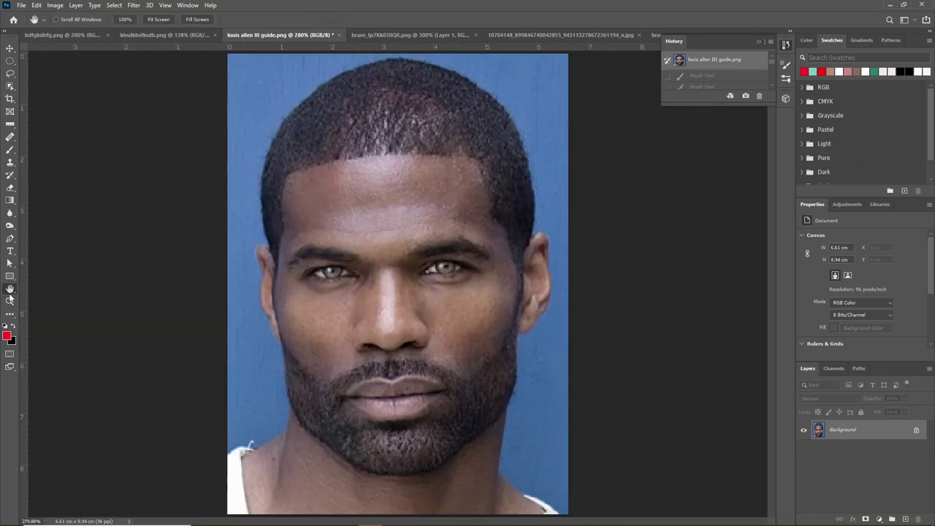
pyautogui.scroll(3, 414, 359)
pyautogui.press('i')
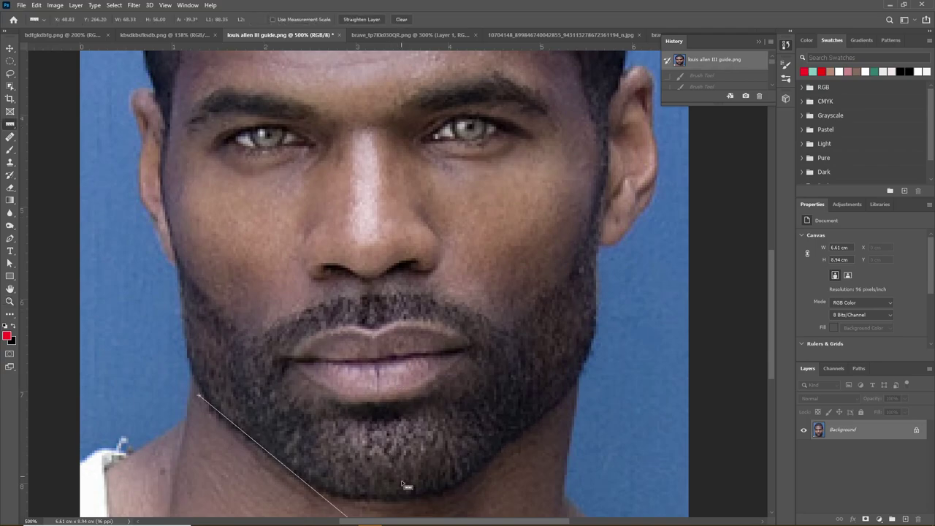
pyautogui.moveTo(378, 499); pyautogui.dragTo(374, 419)
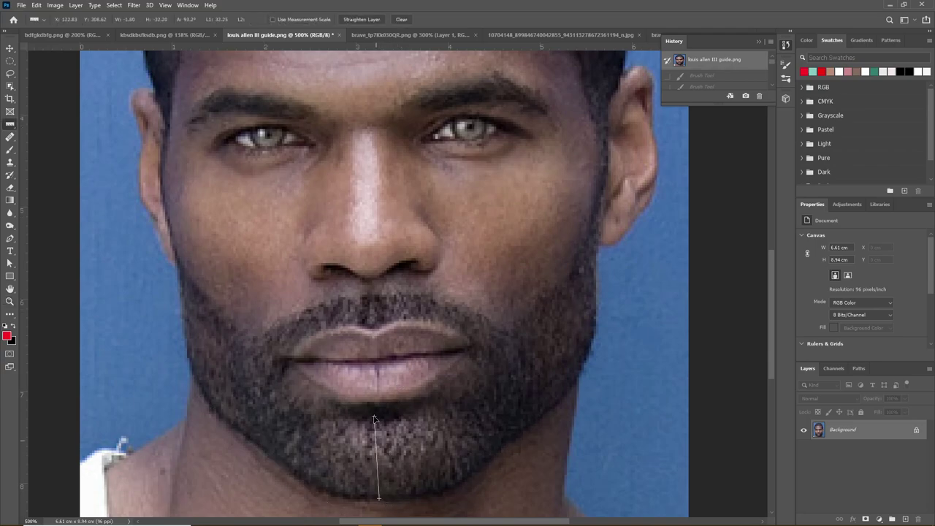
# Step: Draw red vertical lines from chin to lip and lip to nose base, and write 1.98
pyautogui.press('b')
pyautogui.click(379, 499)
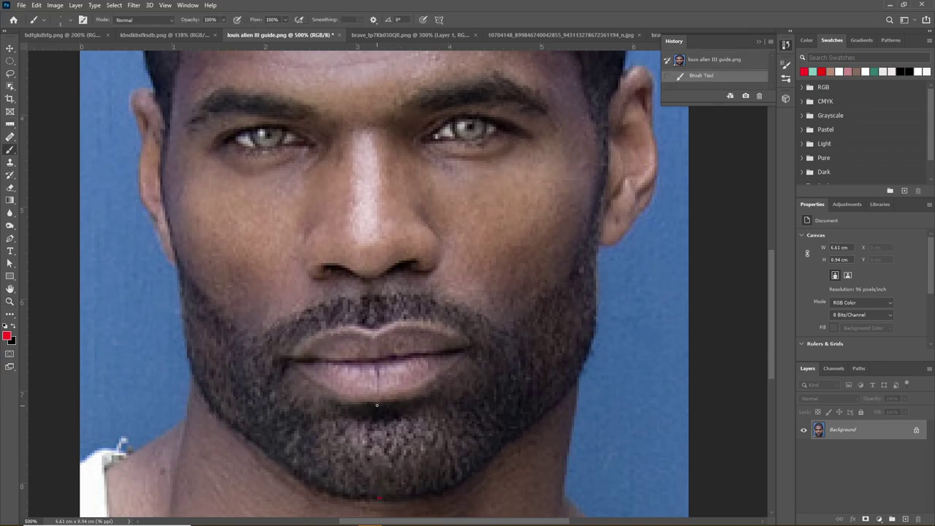
pyautogui.keyDown('shift'); pyautogui.click(377, 403); pyautogui.keyUp('shift')
pyautogui.click(400, 316)
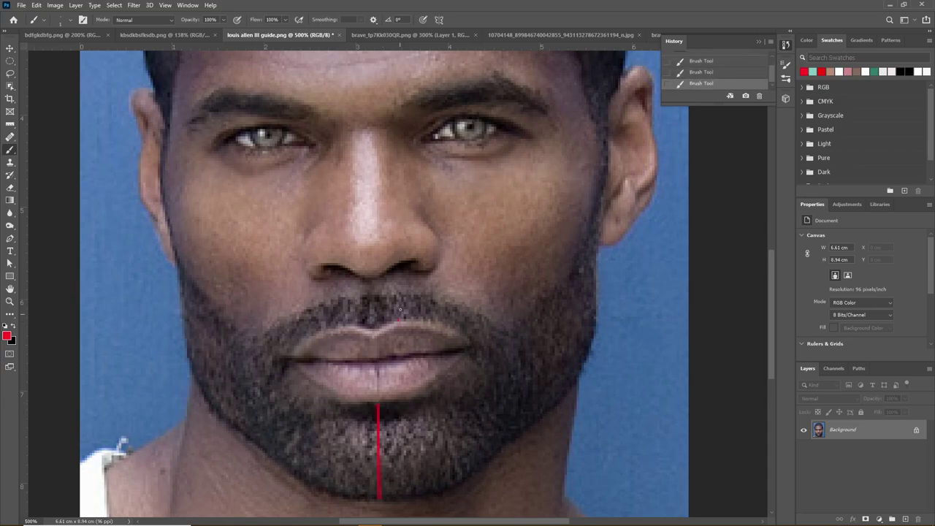
pyautogui.keyDown('shift'); pyautogui.click(400, 272); pyautogui.keyUp('shift')
pyautogui.moveTo(403, 419)
pyautogui.mouseDown()
pyautogui.moveTo(404, 435)
pyautogui.moveTo(451, 438)
pyautogui.moveTo(465, 425)
pyautogui.moveTo(474, 437)
pyautogui.mouseUp()
# Step: On brave_tp7Kk030QR.png, draw red vertical lines up from the chin and below the nose, then return to the guide portrait
pyautogui.click(395, 35)
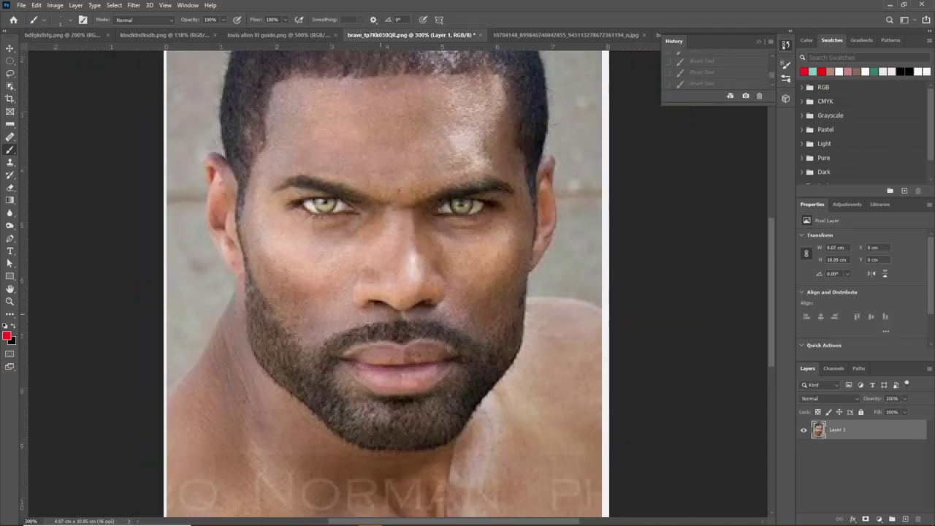
pyautogui.click(10, 301)
pyautogui.click(428, 362)
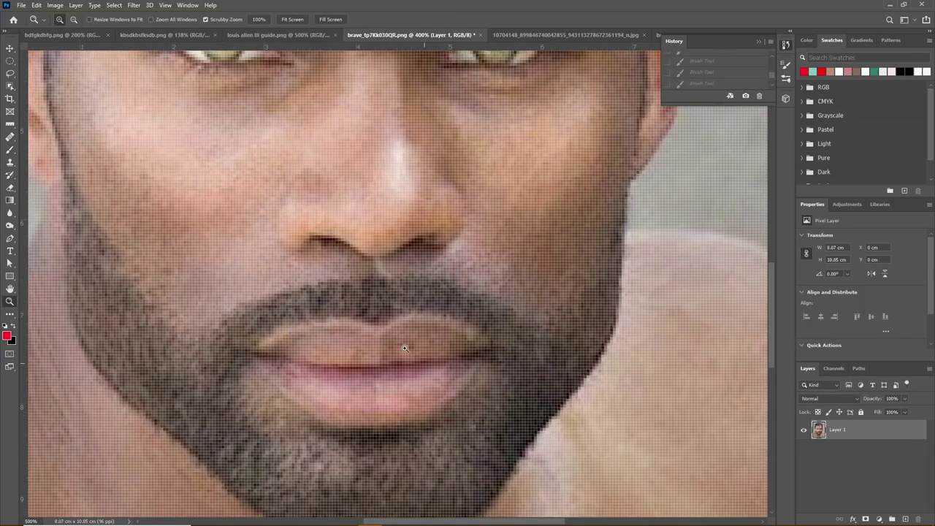
pyautogui.press('b')
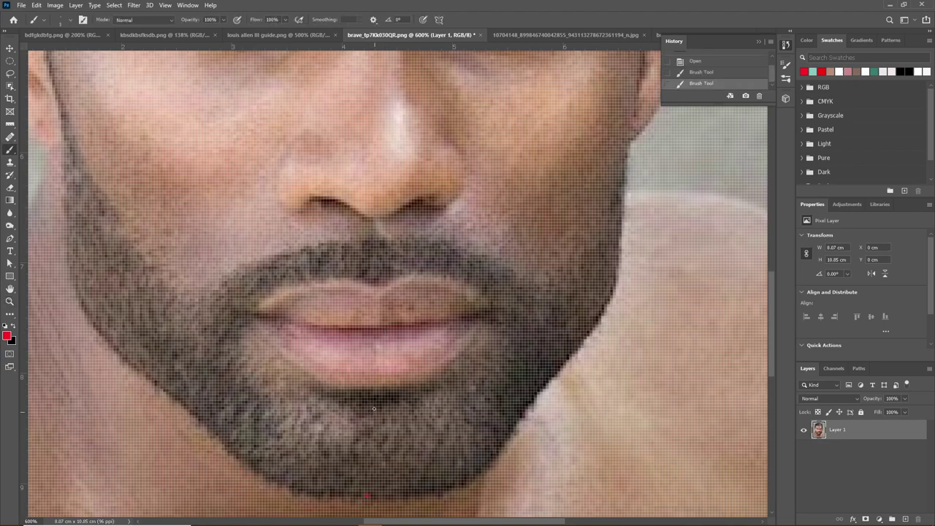
pyautogui.keyDown('shift'); pyautogui.click(367, 393); pyautogui.keyUp('shift')
pyautogui.moveTo(393, 413)
pyautogui.mouseDown()
pyautogui.moveTo(393, 434)
pyautogui.moveTo(443, 418)
pyautogui.mouseUp()
pyautogui.keyDown('shift'); pyautogui.click(411, 210); pyautogui.keyUp('shift')
pyautogui.click(309, 34)
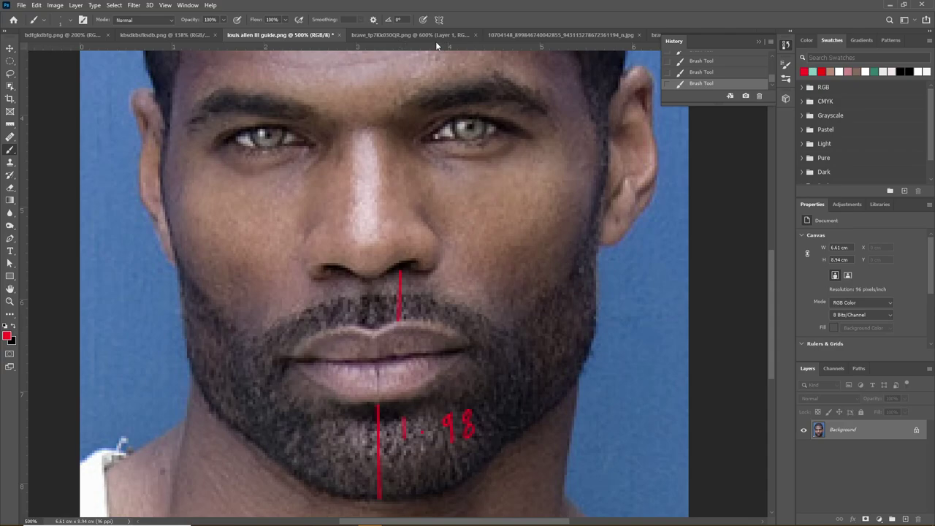
# Step: Revert the guide portrait, then draw red vertical lines from nose to lip and down the chin
pyautogui.scroll(2, 712, 66)
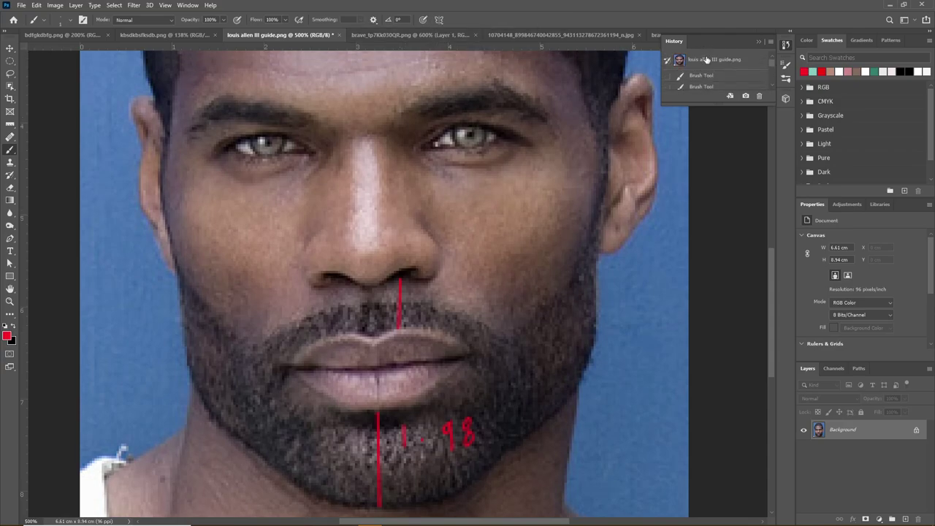
pyautogui.click(713, 58)
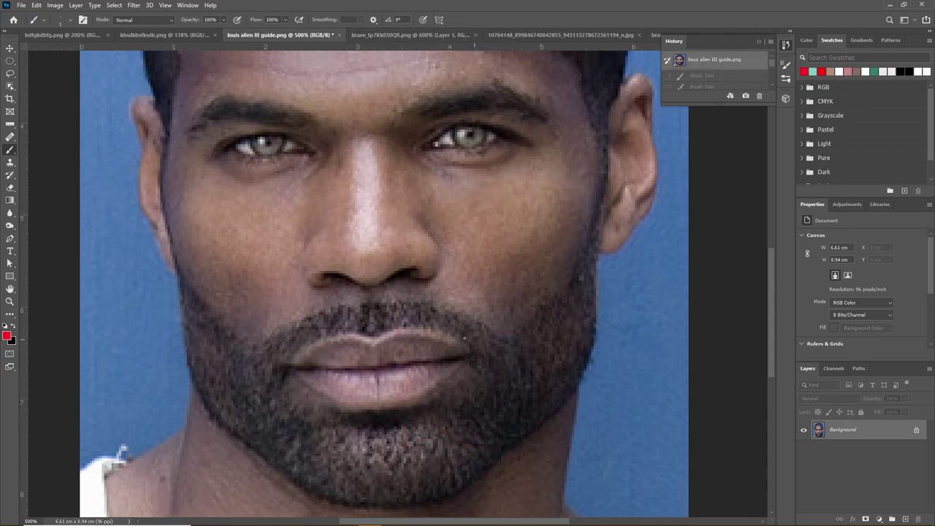
pyautogui.click(371, 289)
pyautogui.keyDown('shift'); pyautogui.click(373, 371); pyautogui.keyUp('shift')
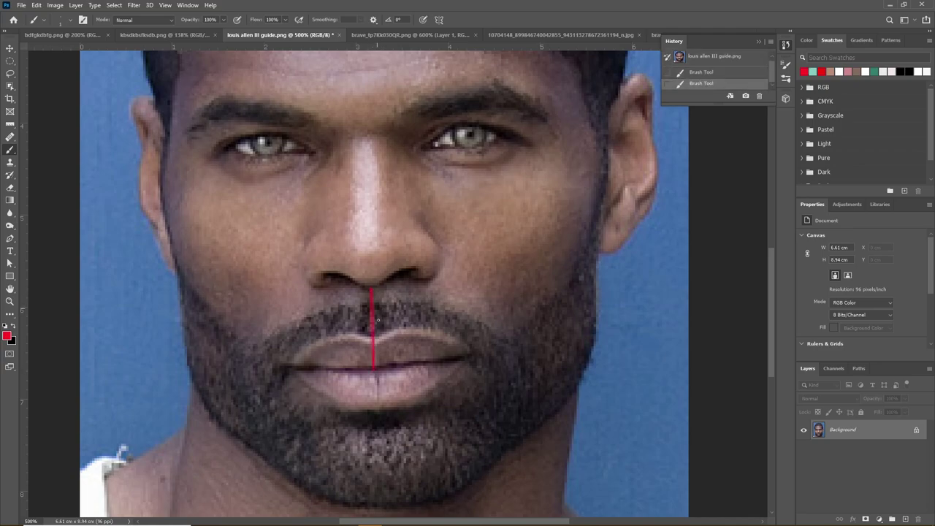
pyautogui.click(388, 283)
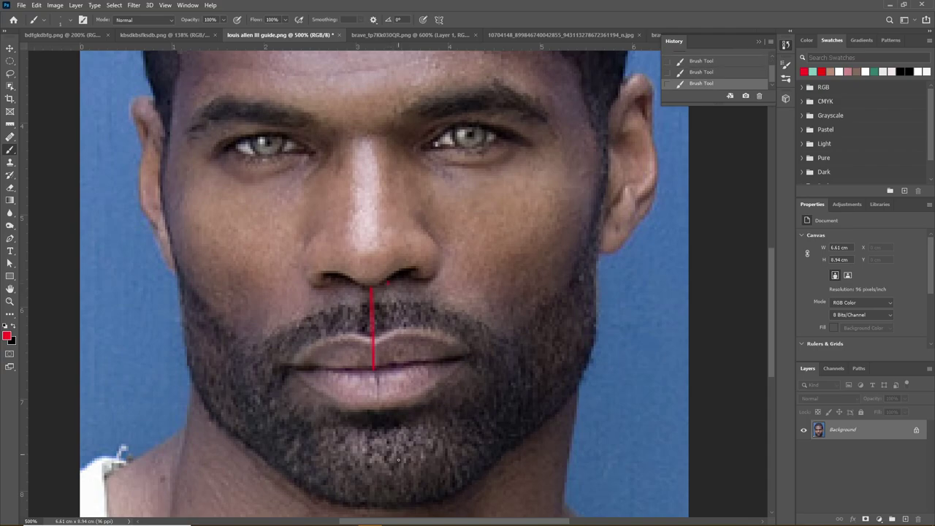
pyautogui.keyDown('shift'); pyautogui.click(388, 510); pyautogui.keyUp('shift')
# Step: Write a 1/3 note on the cheek and a circled 37.7% beside the midline
pyautogui.moveTo(496, 261); pyautogui.dragTo(496, 281)
pyautogui.moveTo(501, 295); pyautogui.dragTo(518, 250)
pyautogui.moveTo(418, 326); pyautogui.dragTo(426, 344)
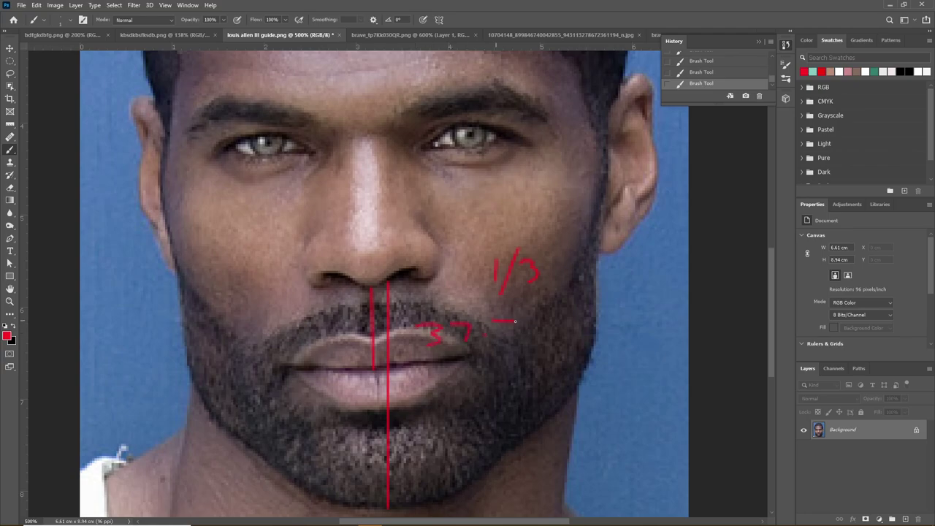
pyautogui.moveTo(529, 357); pyautogui.dragTo(546, 327)
pyautogui.click(556, 337)
pyautogui.moveTo(504, 369)
pyautogui.mouseDown()
pyautogui.moveTo(399, 338)
pyautogui.moveTo(572, 319)
pyautogui.moveTo(453, 359)
pyautogui.mouseUp()
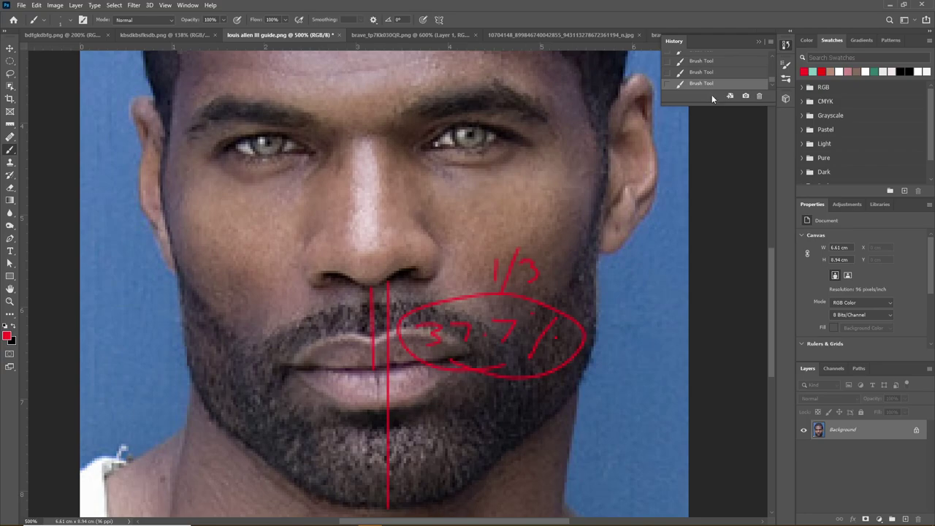
# Step: Undo the annotation strokes and revert to the clean original photo
pyautogui.scroll(5, 713, 60)
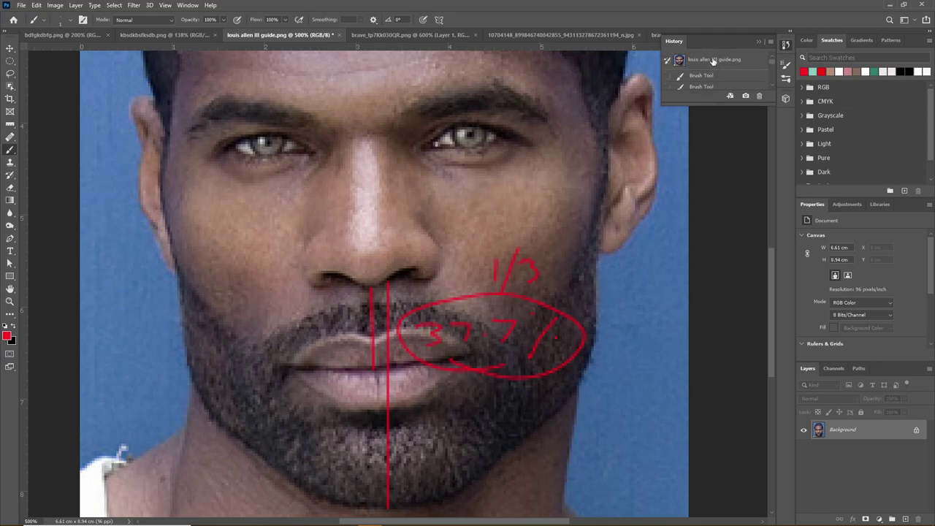
pyautogui.click(399, 313)
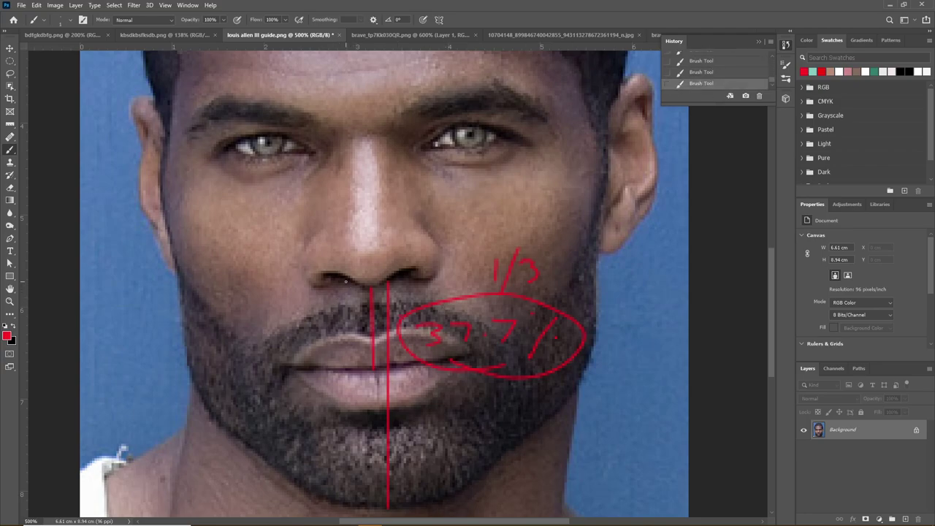
pyautogui.moveTo(332, 307); pyautogui.dragTo(356, 368)
pyautogui.hotkey('ctrl', 'z')
pyautogui.hotkey('ctrl', 'z')
pyautogui.hotkey('ctrl', 'z')
pyautogui.hotkey('ctrl', 'z')
pyautogui.hotkey('ctrl', 'z')
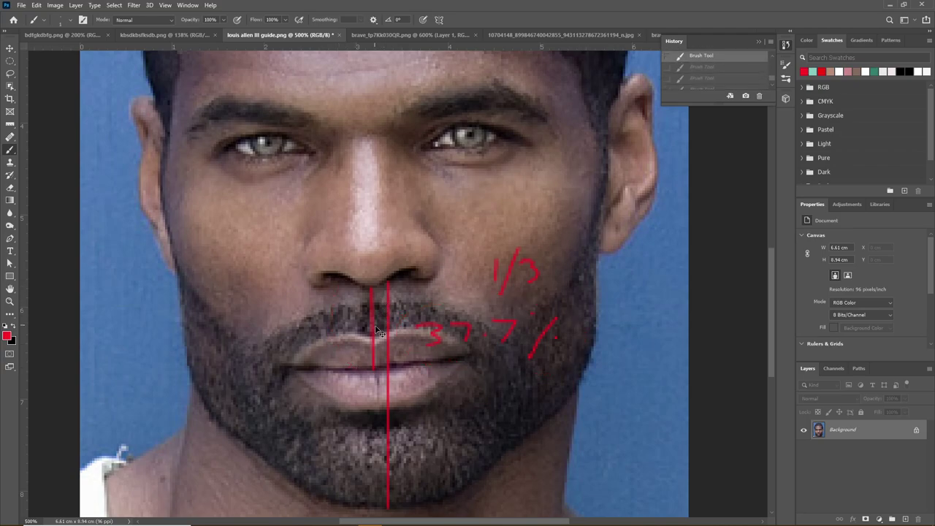
pyautogui.hotkey('ctrl', 'z')
pyautogui.hotkey('ctrl', 'z')
pyautogui.hotkey('ctrl', 'z')
pyautogui.hotkey('ctrl', 'z')
pyautogui.hotkey('ctrl', 'z')
pyautogui.hotkey('ctrl', 'z')
pyautogui.hotkey('ctrl', 'z')
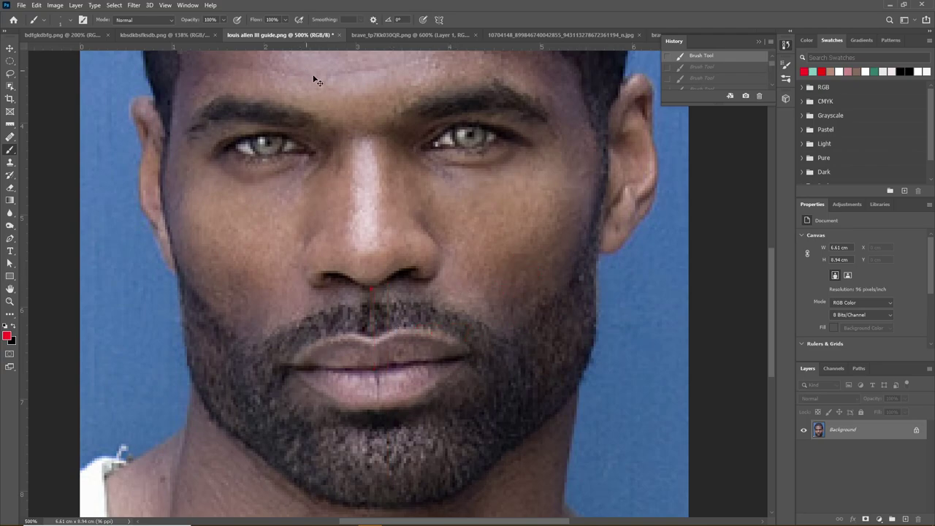
pyautogui.hotkey('ctrl', 'z')
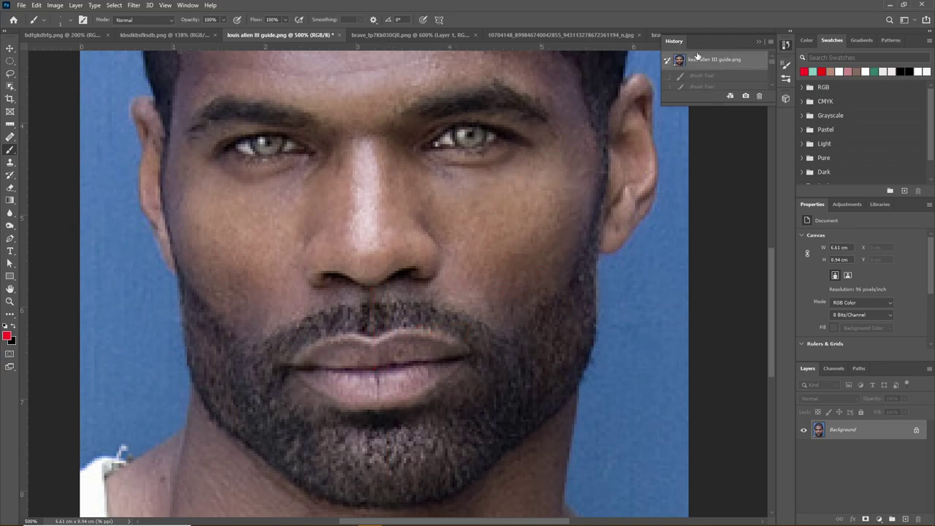
pyautogui.click(133, 5)
pyautogui.click(347, 140)
# Step: Apply Liquify with Face-Aware Nose Height set to -100 to shorten the nose
pyautogui.hotkey('shift', 'ctrl', 'x')
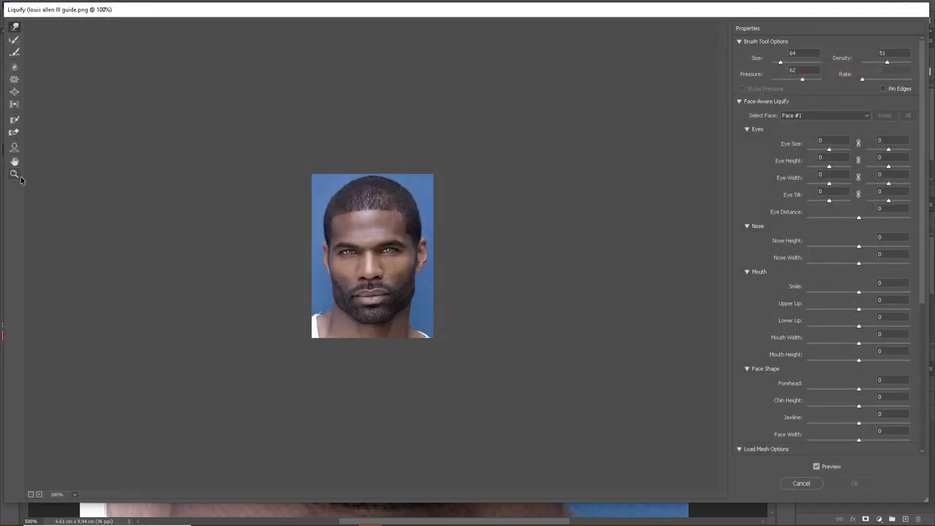
pyautogui.click(432, 268)
pyautogui.doubleClick(14, 175)
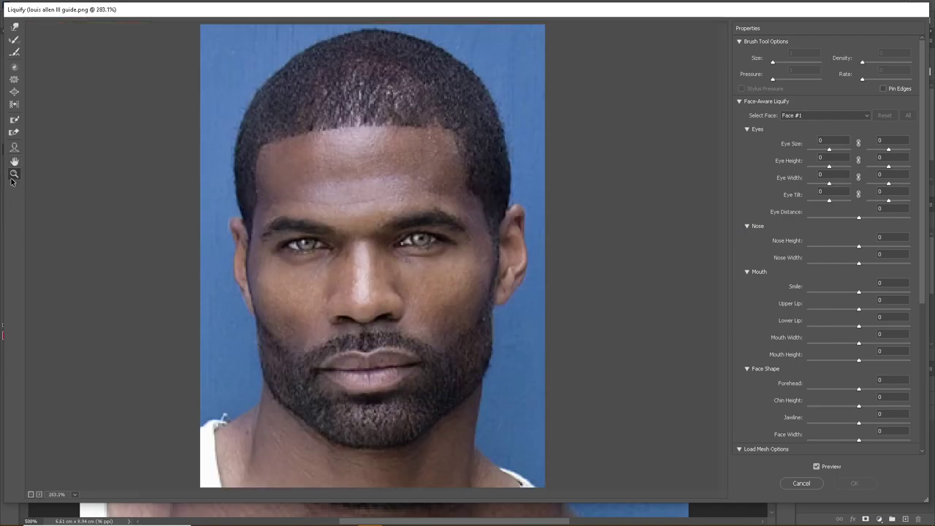
pyautogui.moveTo(858, 247); pyautogui.dragTo(791, 259)
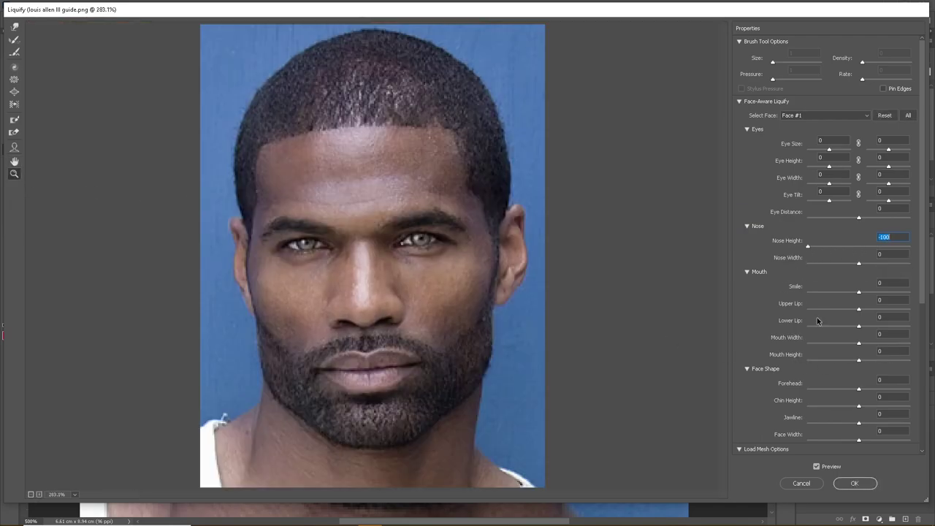
pyautogui.click(854, 484)
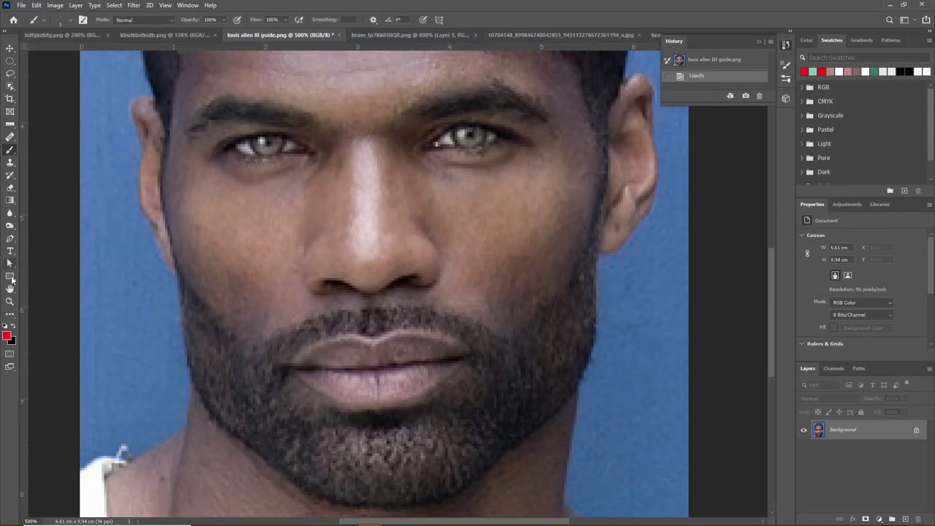
# Step: Compare the original and nose-edited versions in History, ending on the original
pyautogui.doubleClick(9, 289)
pyautogui.click(9, 301)
pyautogui.click(695, 61)
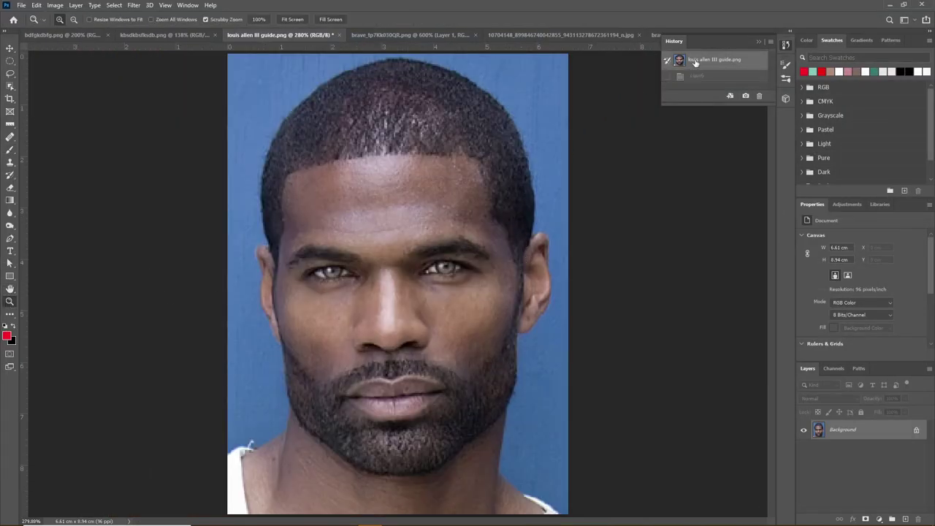
pyautogui.click(698, 79)
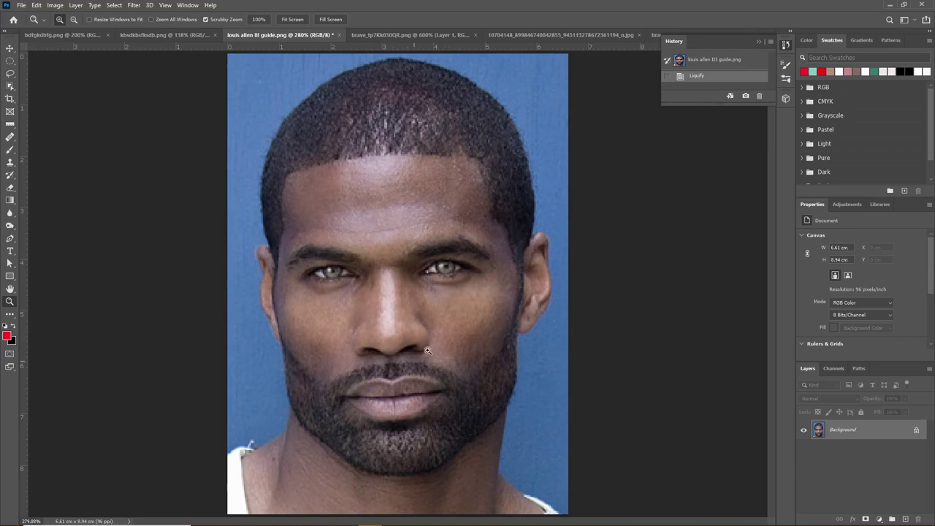
pyautogui.click(702, 65)
pyautogui.click(707, 82)
pyautogui.click(703, 66)
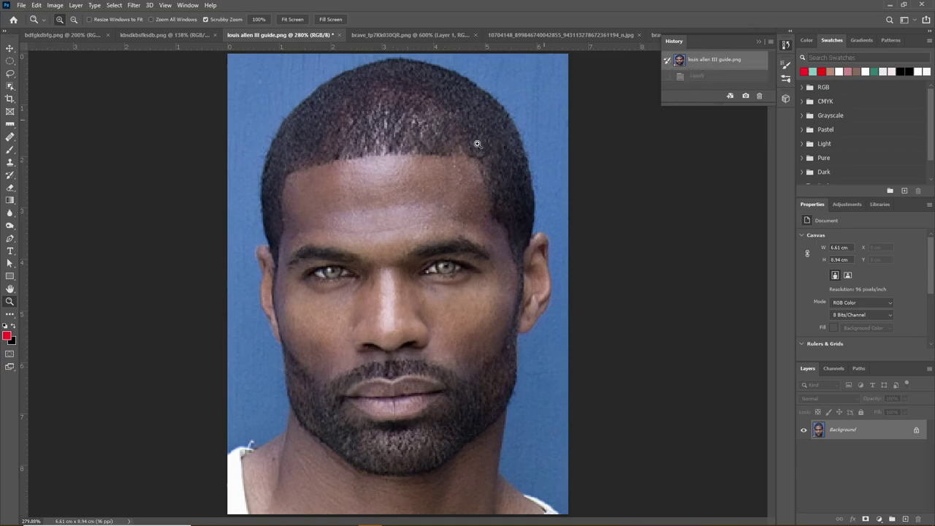
# Step: Zoom in on the lips and paint test red strokes above the lip, undoing them
pyautogui.doubleClick(10, 302)
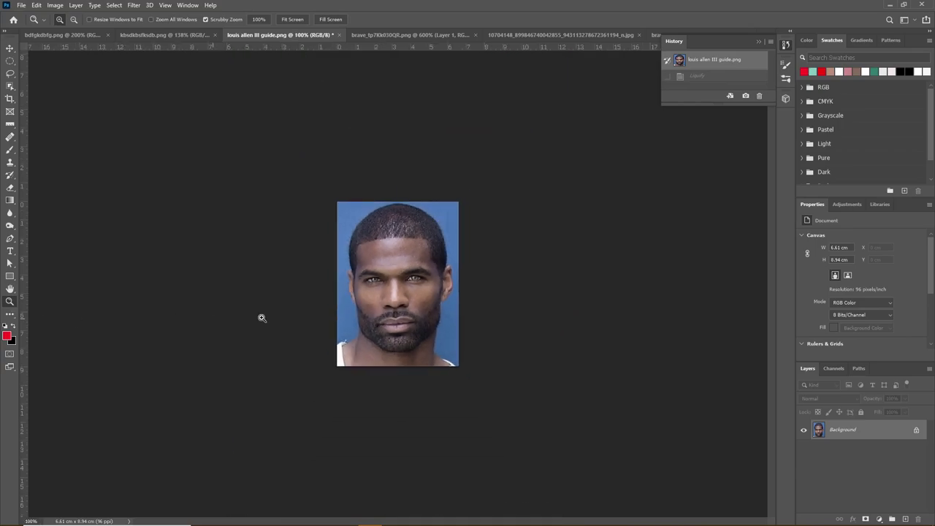
pyautogui.doubleClick(10, 288)
pyautogui.moveTo(384, 381); pyautogui.dragTo(420, 355)
pyautogui.press('b')
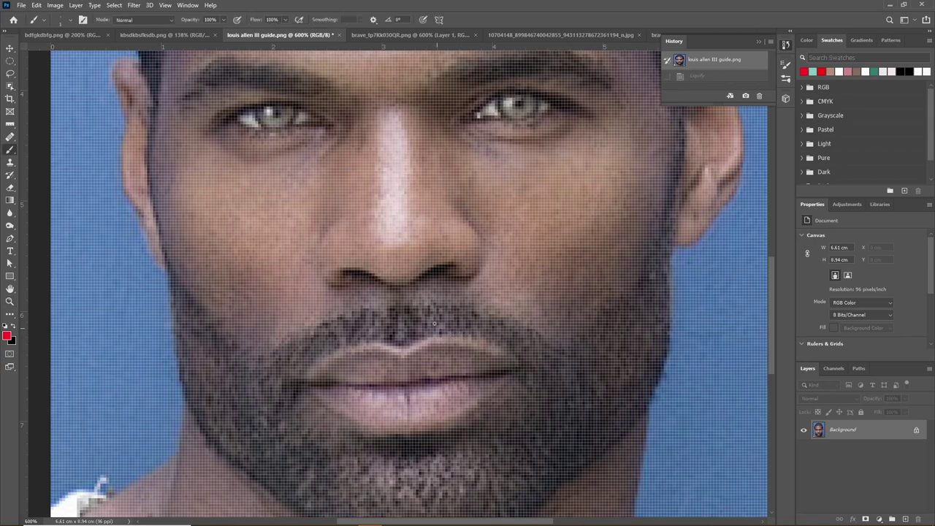
pyautogui.hotkey('ctrl', 'z')
pyautogui.moveTo(407, 303); pyautogui.dragTo(407, 341)
pyautogui.hotkey('ctrl', 'z')
pyautogui.scroll(-2, 415, 317)
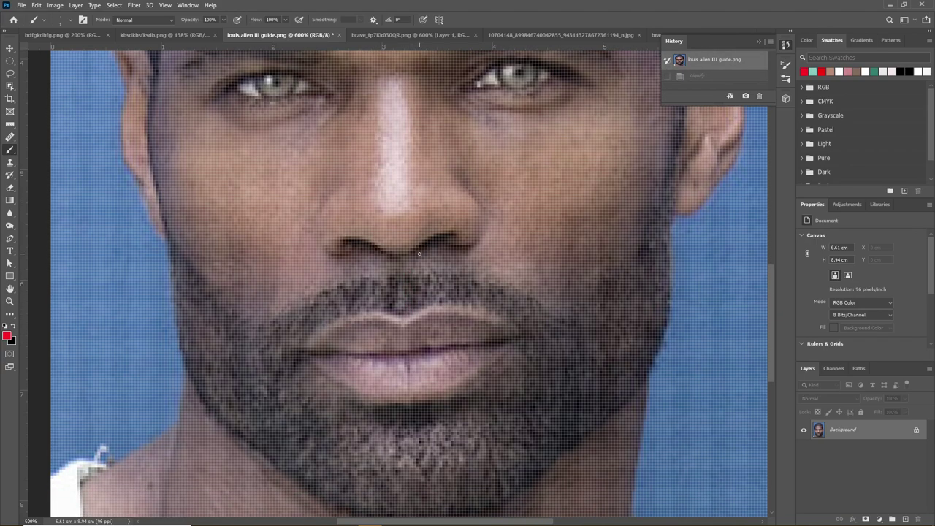
# Step: Paint test red strokes from the nose down to the lips and undo them
pyautogui.press('i')
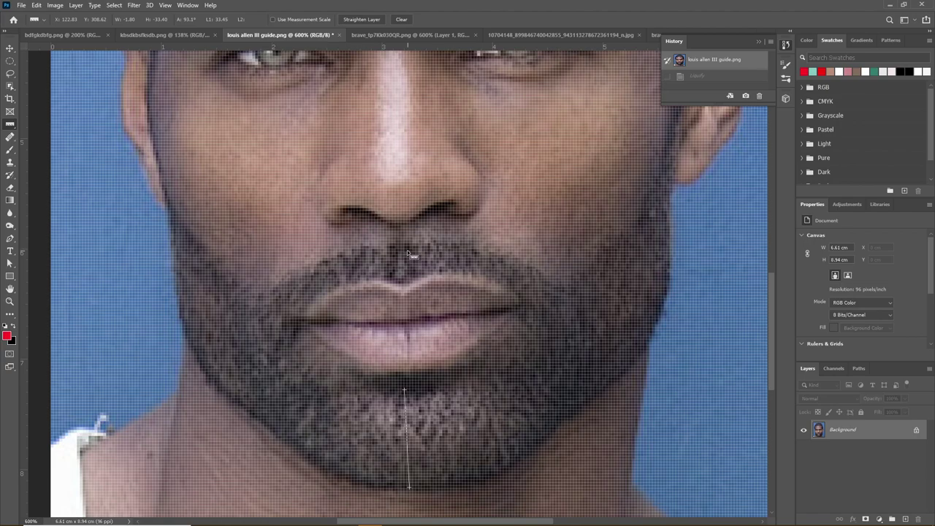
pyautogui.press('b')
pyautogui.moveTo(430, 211)
pyautogui.mouseDown()
pyautogui.moveTo(445, 254)
pyautogui.moveTo(436, 316)
pyautogui.mouseUp()
pyautogui.hotkey('ctrl', 'z')
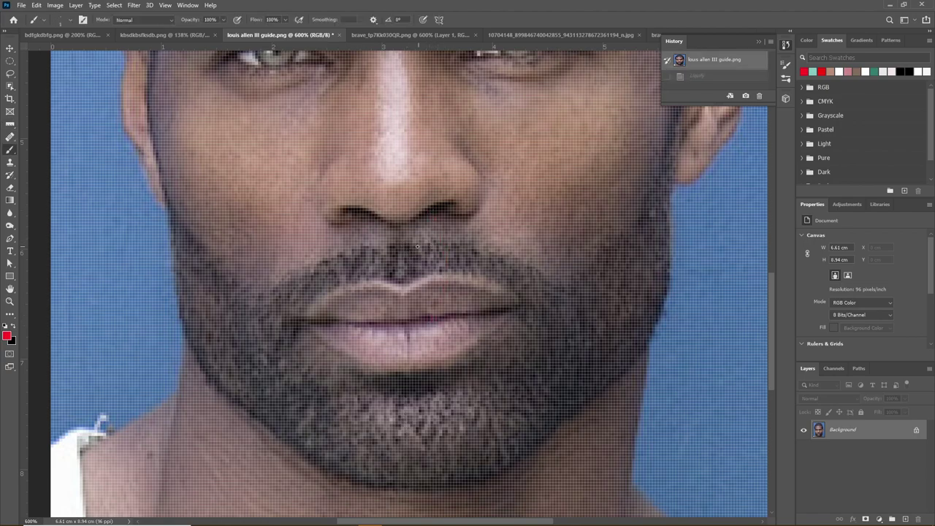
pyautogui.moveTo(419, 252)
pyautogui.mouseDown()
pyautogui.moveTo(422, 308)
pyautogui.moveTo(410, 323)
pyautogui.mouseUp()
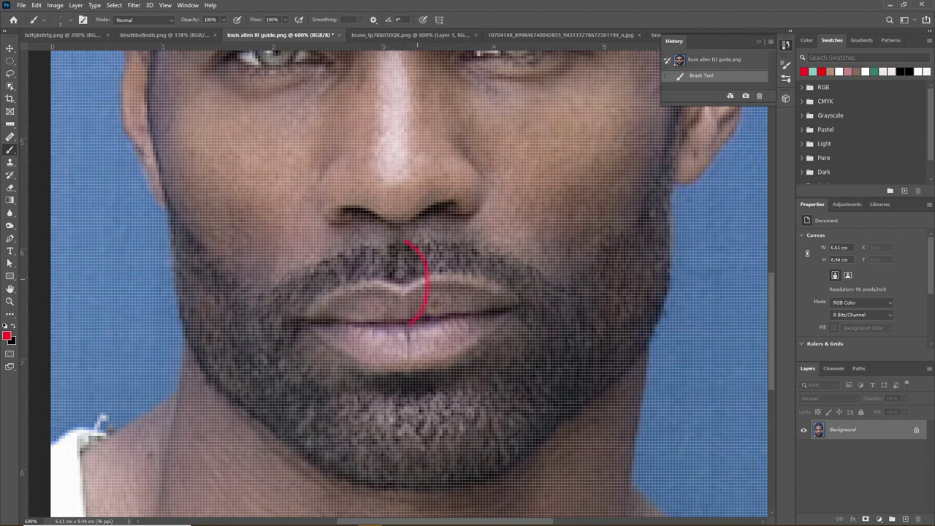
pyautogui.hotkey('ctrl', 'z')
# Step: Zoom to 600% on the face, paint a red stroke across the upper lip, then undo it
pyautogui.press('h')
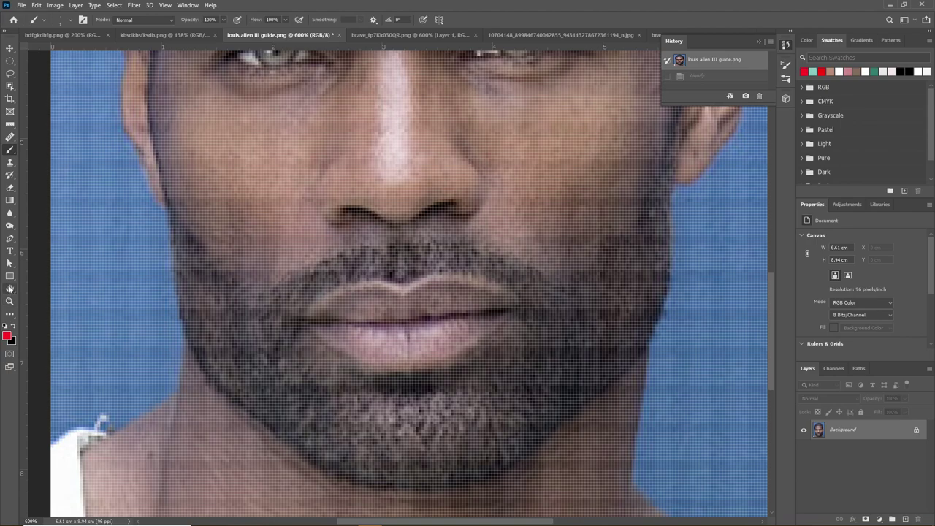
pyautogui.hotkey('ctrl', '0')
pyautogui.press('z')
pyautogui.click(412, 333)
pyautogui.click(412, 333)
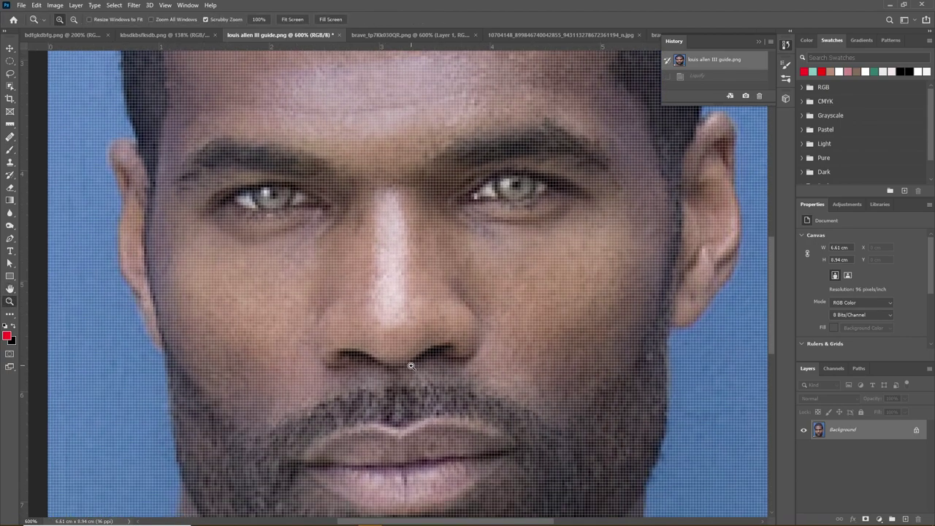
pyautogui.press('b')
pyautogui.moveTo(380, 381); pyautogui.dragTo(438, 383)
pyautogui.hotkey('ctrl', 'z')
pyautogui.scroll(-4, 461, 374)
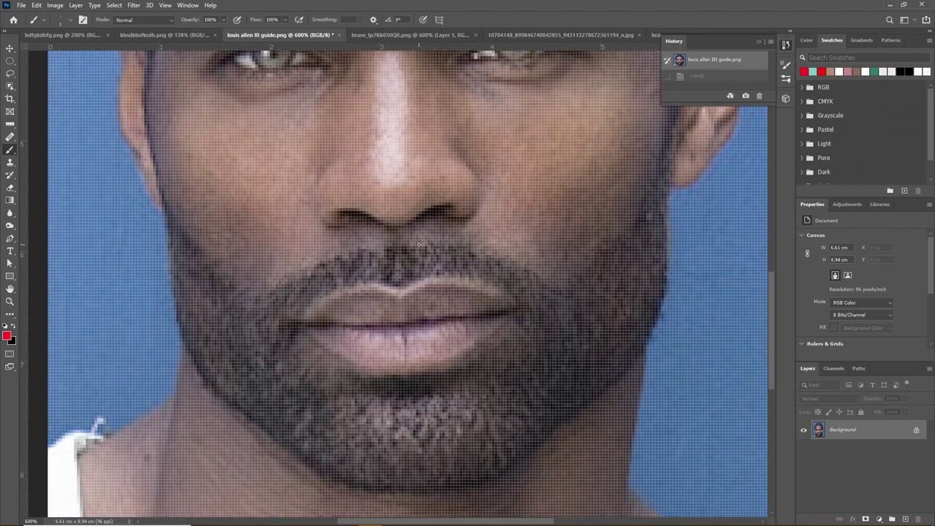
# Step: Measure lower lip to chin and nose base to upper lip with the Ruler
pyautogui.press('i')
pyautogui.moveTo(414, 488); pyautogui.dragTo(410, 379)
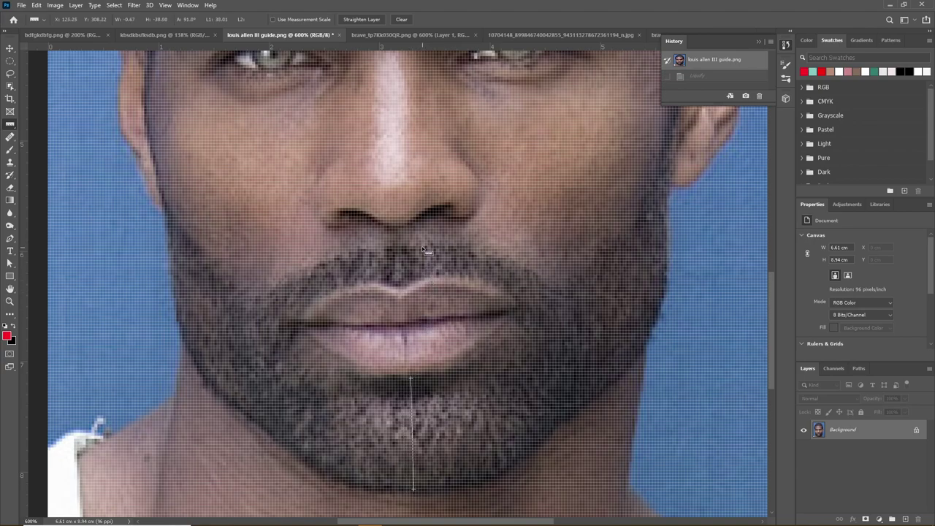
pyautogui.moveTo(422, 244); pyautogui.dragTo(426, 278)
pyautogui.moveTo(423, 243)
pyautogui.mouseDown()
pyautogui.moveTo(431, 257)
pyautogui.moveTo(426, 241)
pyautogui.mouseUp()
pyautogui.moveTo(406, 378); pyautogui.dragTo(408, 491)
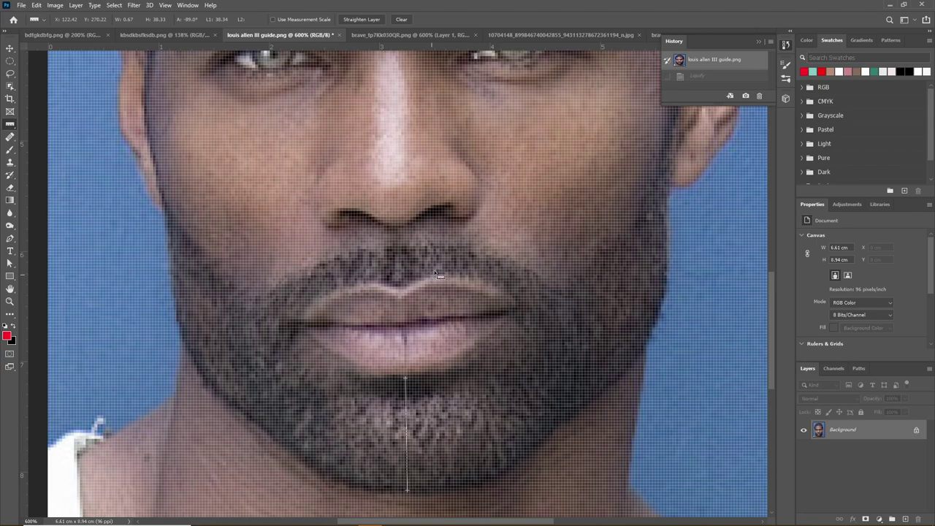
pyautogui.moveTo(426, 217); pyautogui.dragTo(428, 277)
pyautogui.moveTo(430, 243); pyautogui.dragTo(424, 243)
pyautogui.press('b')
pyautogui.moveTo(522, 183); pyautogui.dragTo(522, 197)
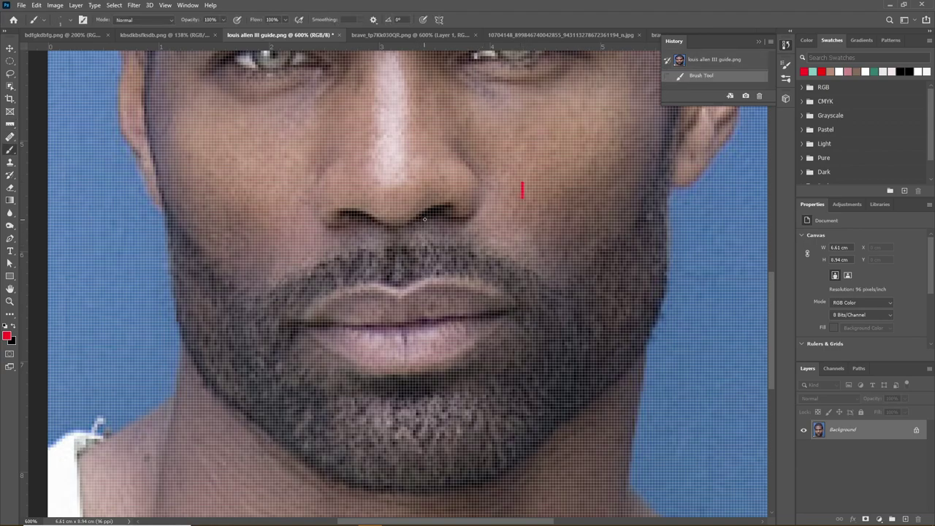
pyautogui.moveTo(435, 266); pyautogui.dragTo(430, 275)
pyautogui.hotkey('ctrl', 'z')
pyautogui.click(534, 191)
pyautogui.moveTo(556, 177)
pyautogui.mouseDown()
pyautogui.moveTo(555, 198)
pyautogui.moveTo(579, 213)
pyautogui.mouseUp()
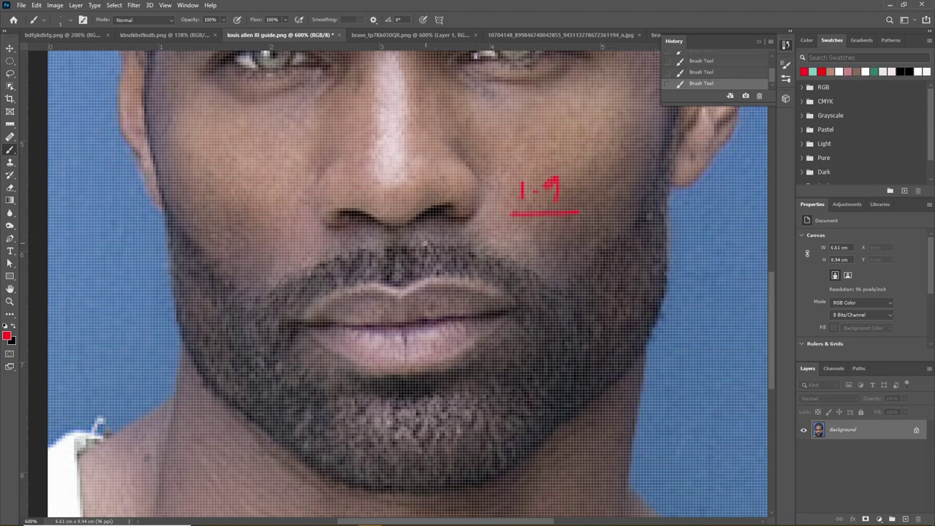
pyautogui.moveTo(431, 274); pyautogui.dragTo(430, 281)
pyautogui.moveTo(526, 239)
pyautogui.mouseDown()
pyautogui.moveTo(537, 265)
pyautogui.moveTo(550, 276)
pyautogui.moveTo(573, 233)
pyautogui.mouseUp()
pyautogui.moveTo(542, 298); pyautogui.dragTo(546, 300)
pyautogui.moveTo(627, 214); pyautogui.dragTo(649, 241)
pyautogui.click(656, 235)
pyautogui.moveTo(689, 209); pyautogui.dragTo(687, 242)
pyautogui.moveTo(685, 213); pyautogui.dragTo(704, 206)
pyautogui.scroll(3, 703, 78)
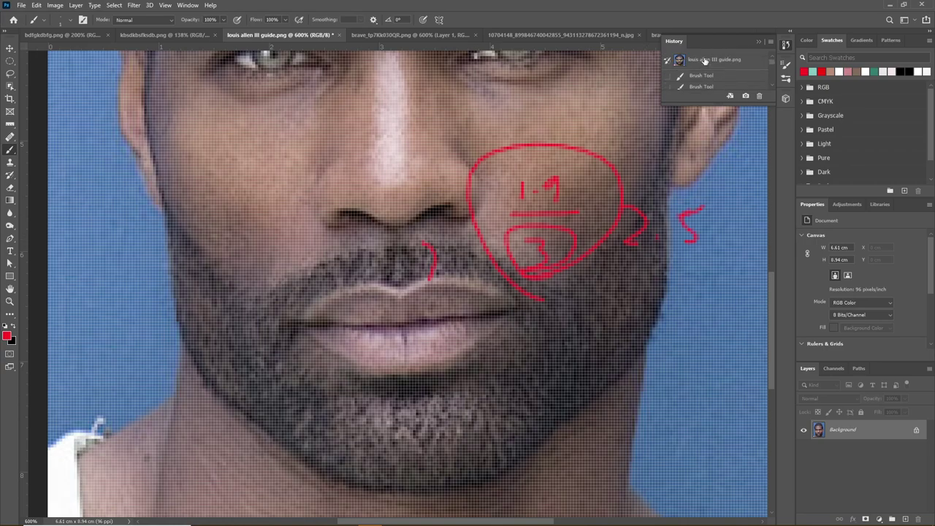
pyautogui.click(703, 60)
pyautogui.click(10, 289)
pyautogui.click(10, 299)
pyautogui.hotkey('ctrl', '0')
pyautogui.moveTo(526, 272); pyautogui.dragTo(526, 272)
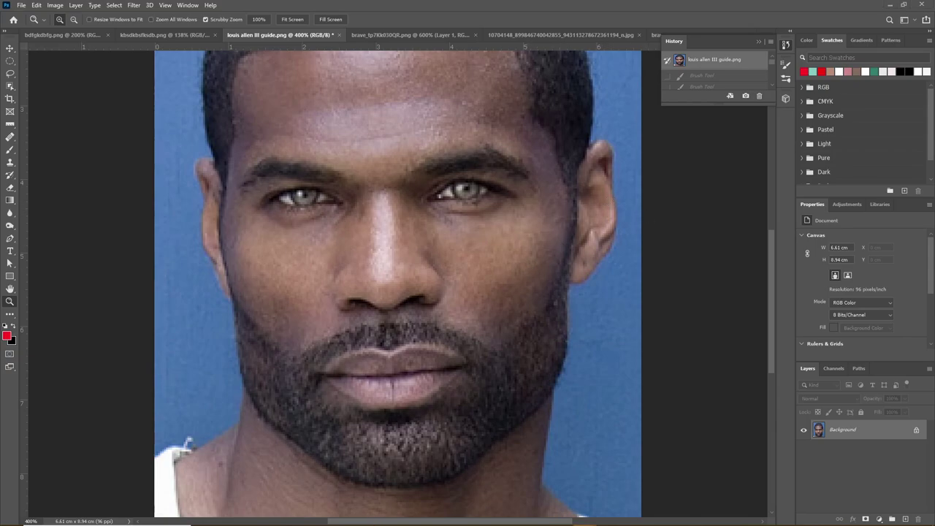
# Step: Set the red brush to 2 px, discarding a trial stroke on the forehead
pyautogui.scroll(1, 387, 269)
pyautogui.press('b')
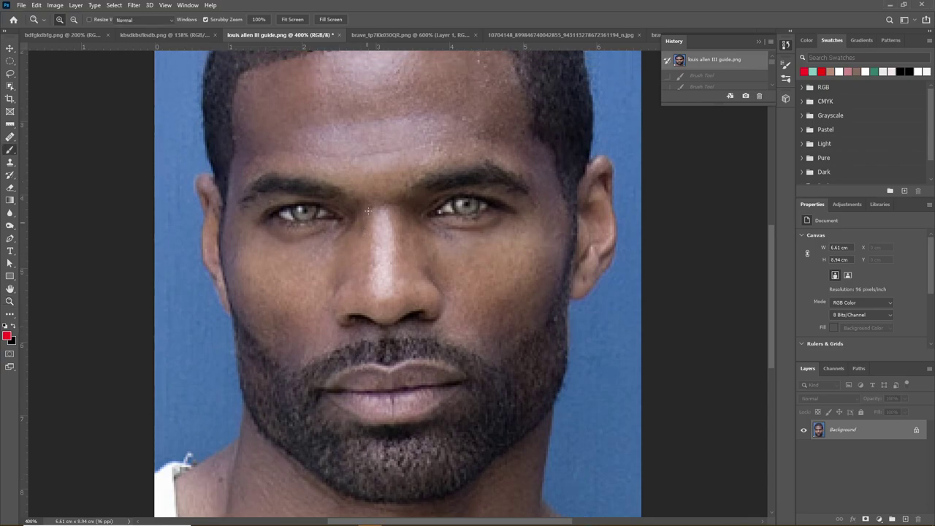
pyautogui.scroll(1, 362, 232)
pyautogui.rightClick(377, 70)
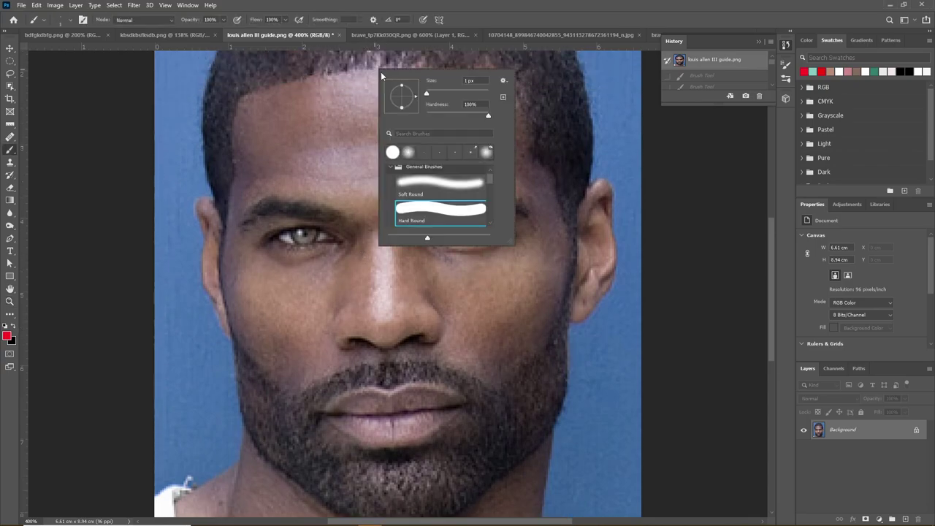
pyautogui.click(428, 94)
pyautogui.moveTo(365, 70)
pyautogui.mouseDown()
pyautogui.moveTo(394, 170)
pyautogui.moveTo(369, 202)
pyautogui.mouseUp()
pyautogui.click(369, 202)
pyautogui.hotkey('ctrl', 'z')
pyautogui.hotkey('ctrl', 'z')
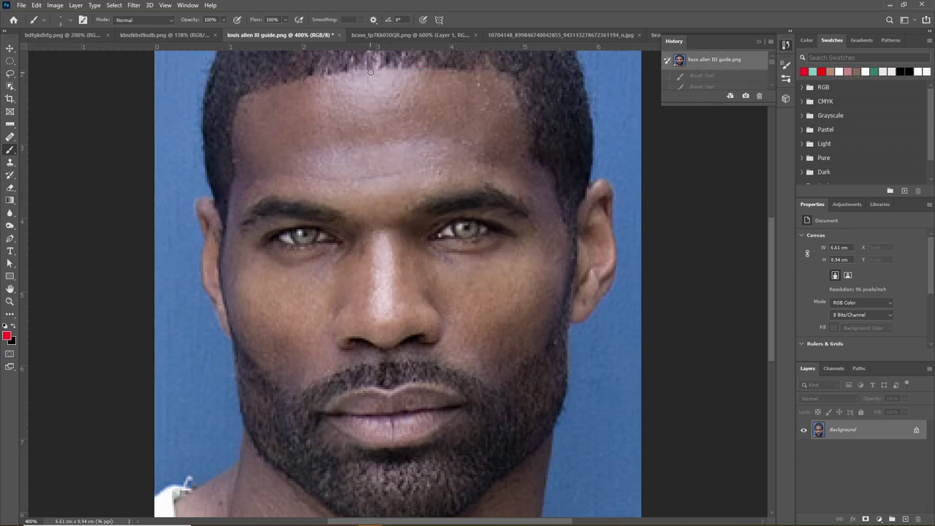
pyautogui.rightClick(373, 71)
pyautogui.click(466, 82)
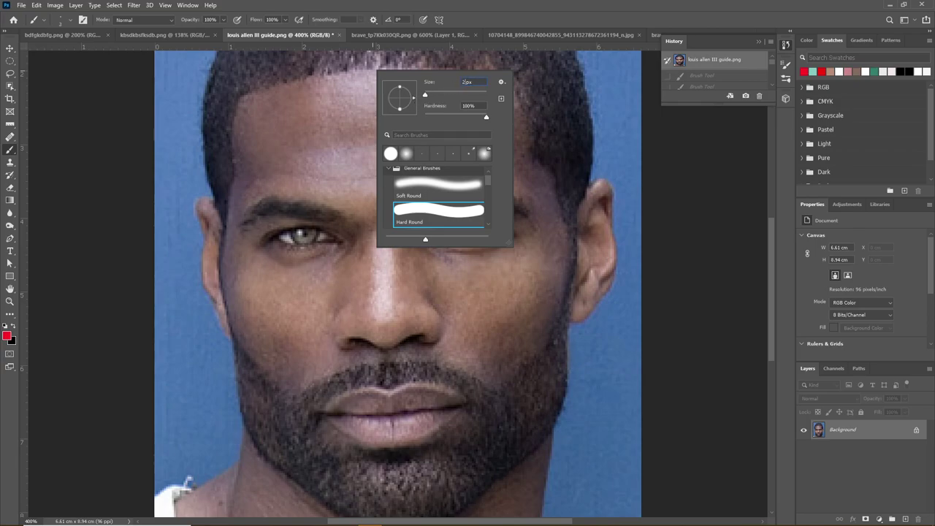
pyautogui.press('Return')
# Step: Draw the red centre line from hairline to nose tip, noting 2 and 33.3%
pyautogui.click(373, 68)
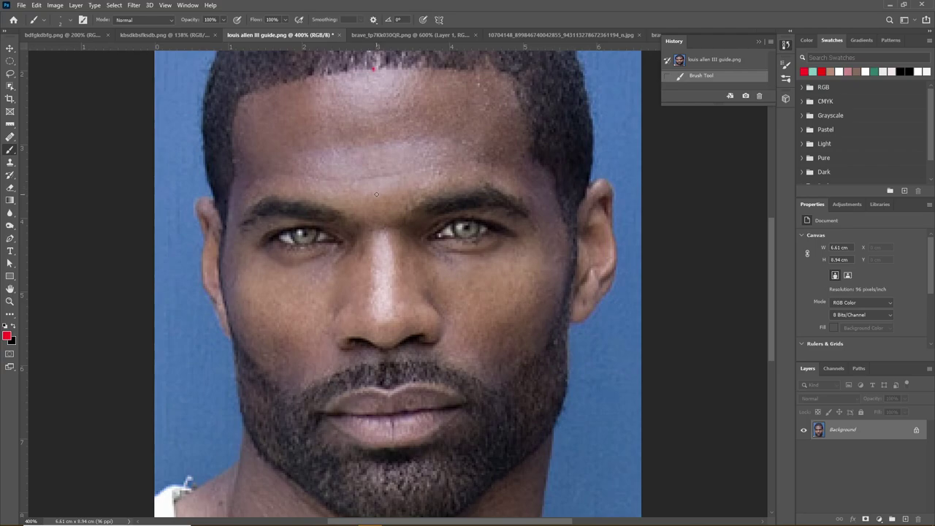
pyautogui.keyDown('shift'); pyautogui.click(373, 203); pyautogui.keyUp('shift')
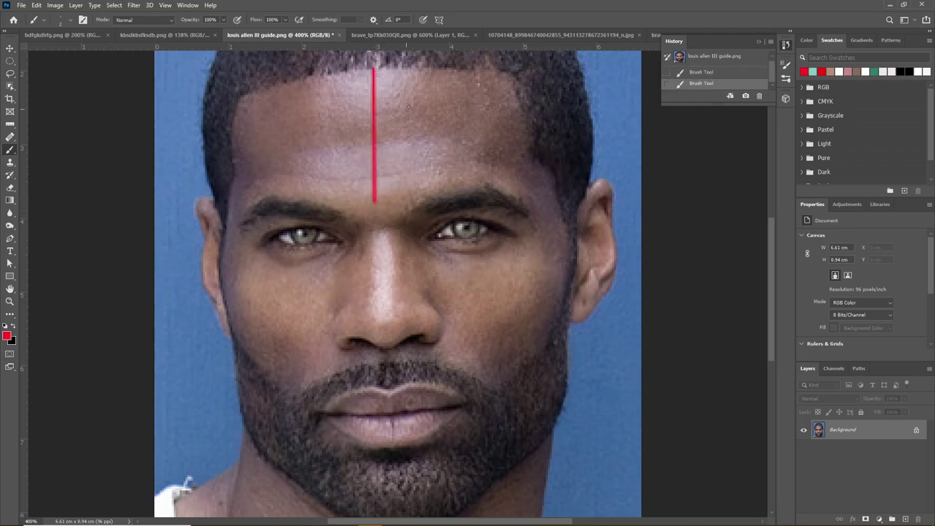
pyautogui.moveTo(404, 114)
pyautogui.mouseDown()
pyautogui.moveTo(436, 131)
pyautogui.moveTo(453, 118)
pyautogui.moveTo(447, 126)
pyautogui.moveTo(501, 148)
pyautogui.mouseUp()
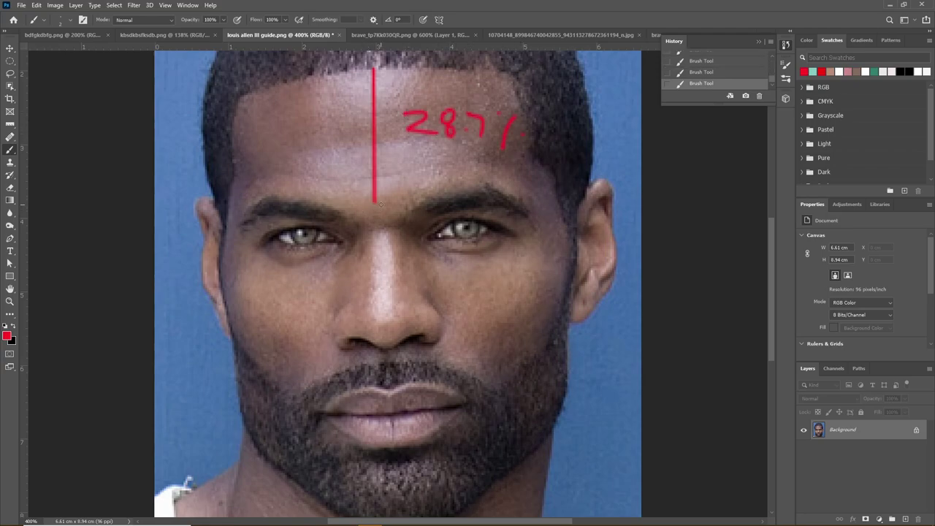
pyautogui.keyDown('shift'); pyautogui.click(385, 347); pyautogui.keyUp('shift')
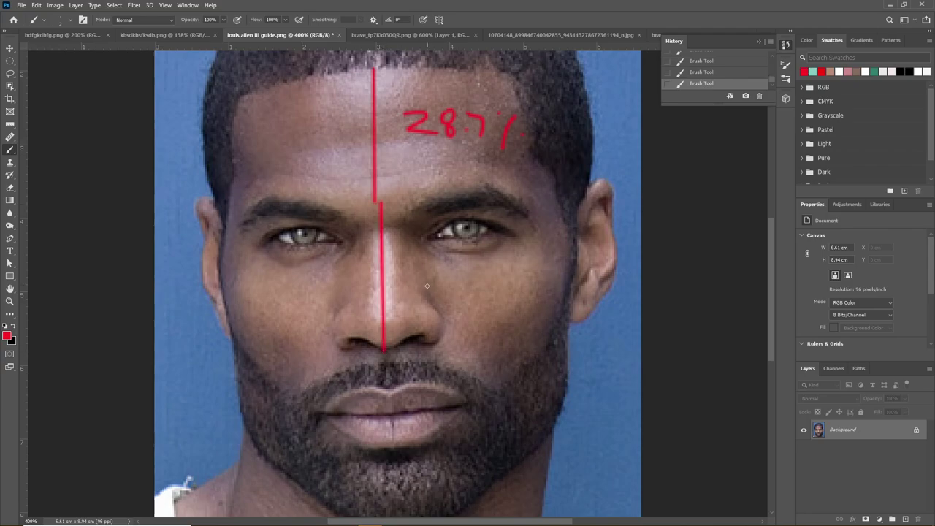
pyautogui.moveTo(423, 271)
pyautogui.mouseDown()
pyautogui.moveTo(427, 297)
pyautogui.moveTo(448, 296)
pyautogui.mouseUp()
pyautogui.click(480, 291)
pyautogui.moveTo(491, 269)
pyautogui.mouseDown()
pyautogui.moveTo(503, 282)
pyautogui.moveTo(495, 298)
pyautogui.mouseUp()
pyautogui.moveTo(511, 269); pyautogui.dragTo(528, 249)
pyautogui.click(535, 277)
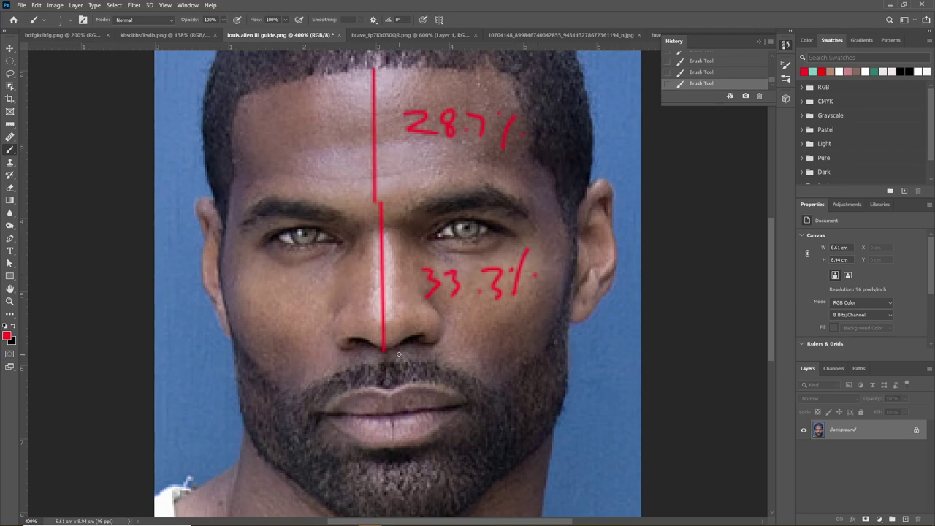
# Step: Extend the centre line down past the mouth and write a circled 37.7% note
pyautogui.scroll(-1, 393, 510)
pyautogui.moveTo(390, 336); pyautogui.dragTo(395, 509)
pyautogui.moveTo(454, 362)
pyautogui.mouseDown()
pyautogui.moveTo(458, 396)
pyautogui.moveTo(486, 395)
pyautogui.mouseUp()
pyautogui.click(504, 385)
pyautogui.moveTo(516, 369); pyautogui.dragTo(534, 394)
pyautogui.moveTo(574, 351); pyautogui.dragTo(559, 396)
pyautogui.moveTo(491, 418)
pyautogui.mouseDown()
pyautogui.moveTo(424, 365)
pyautogui.moveTo(459, 418)
pyautogui.mouseUp()
# Step: Write a circled 4.7% note on the left cheek, redoing a mistaken '3.'
pyautogui.scroll(-1, 531, 347)
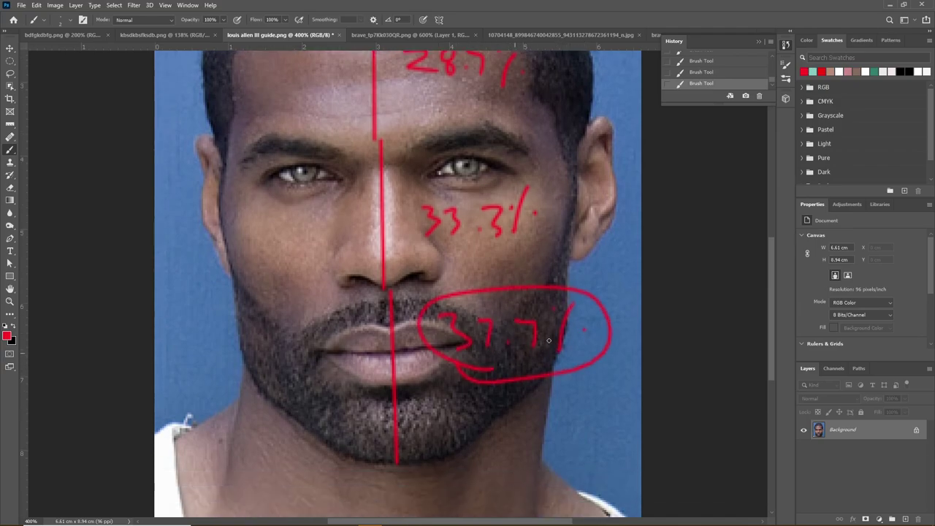
pyautogui.moveTo(242, 287)
pyautogui.mouseDown()
pyautogui.moveTo(269, 294)
pyautogui.moveTo(251, 316)
pyautogui.mouseUp()
pyautogui.click(285, 311)
pyautogui.hotkey('ctrl', 'z')
pyautogui.hotkey('ctrl', 'z')
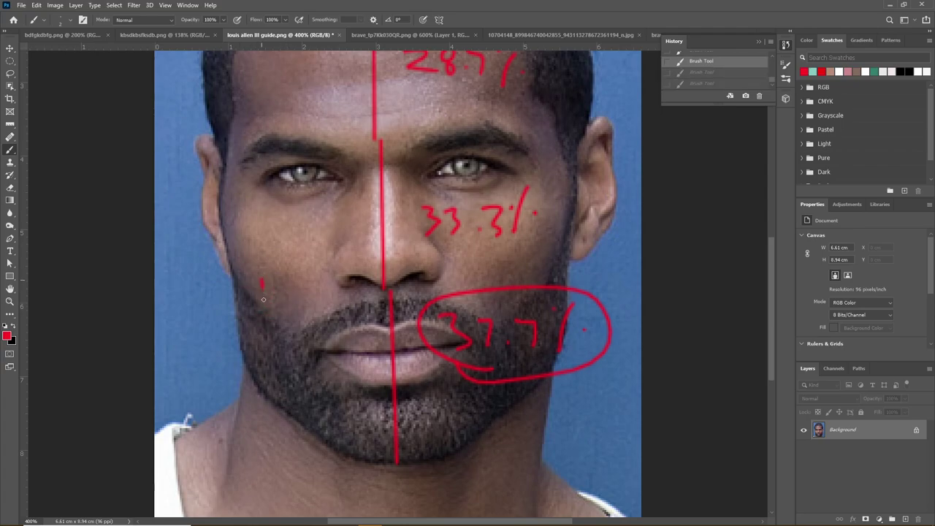
pyautogui.moveTo(266, 280)
pyautogui.mouseDown()
pyautogui.moveTo(285, 293)
pyautogui.moveTo(282, 320)
pyautogui.mouseUp()
pyautogui.moveTo(306, 280); pyautogui.dragTo(326, 316)
pyautogui.moveTo(367, 288)
pyautogui.mouseDown()
pyautogui.moveTo(358, 318)
pyautogui.moveTo(248, 315)
pyautogui.moveTo(365, 332)
pyautogui.mouseUp()
# Step: Revert the photo to its clean History snapshot, undoing a stray forehead stroke
pyautogui.scroll(1, 441, 303)
pyautogui.scroll(1, 703, 84)
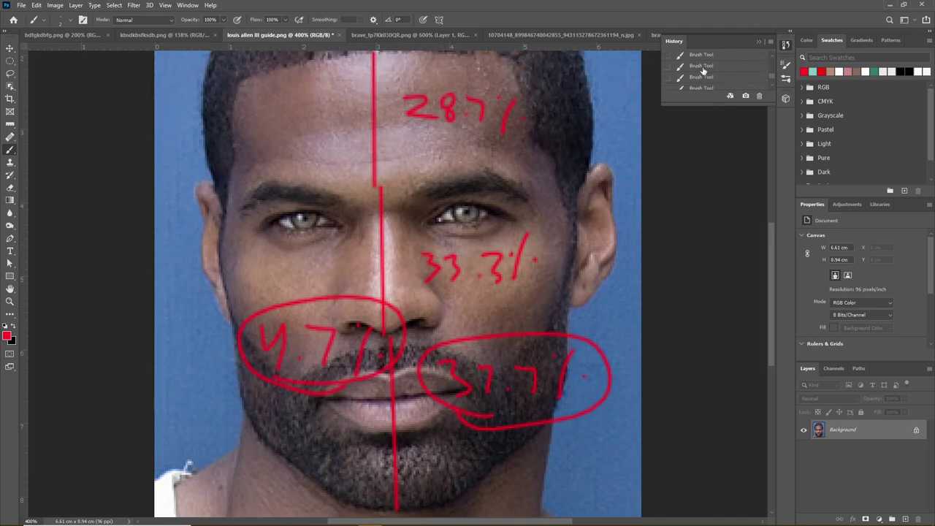
pyautogui.scroll(1, 705, 65)
pyautogui.click(710, 60)
pyautogui.scroll(1, 379, 61)
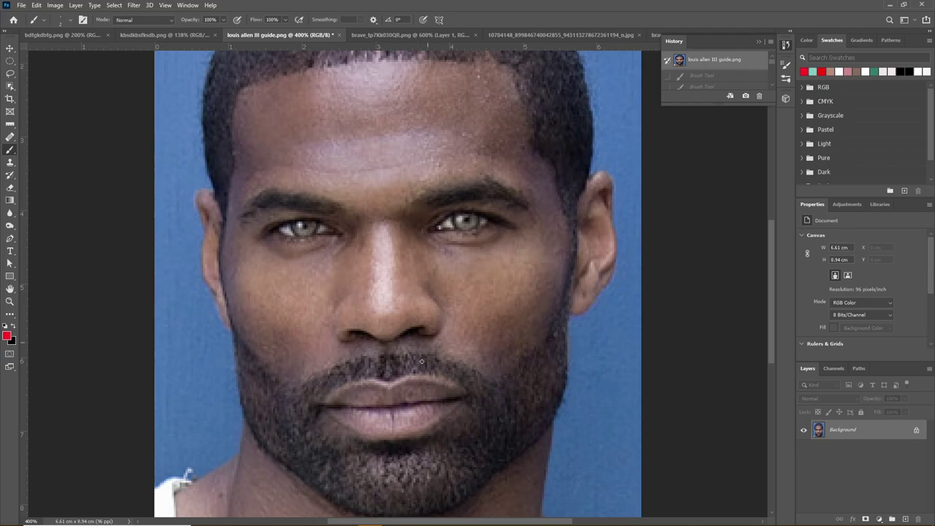
pyautogui.scroll(-1, 381, 337)
pyautogui.scroll(1, 401, 333)
pyautogui.moveTo(371, 69)
pyautogui.mouseDown()
pyautogui.moveTo(402, 147)
pyautogui.moveTo(375, 196)
pyautogui.mouseUp()
pyautogui.hotkey('ctrl', 'z')
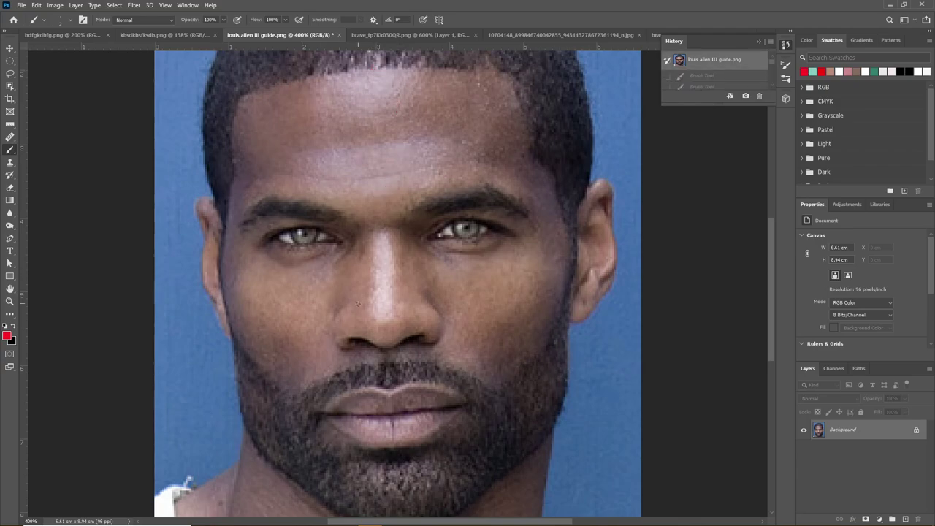
# Step: Restore the red annotations from History, then step back toward the clean photo
pyautogui.scroll(-3, 708, 79)
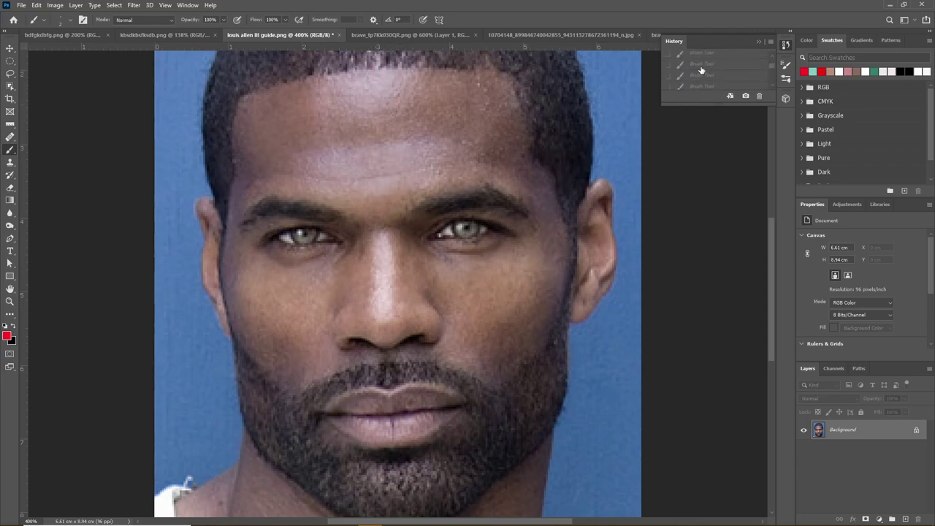
pyautogui.click(706, 85)
pyautogui.scroll(-3, 709, 79)
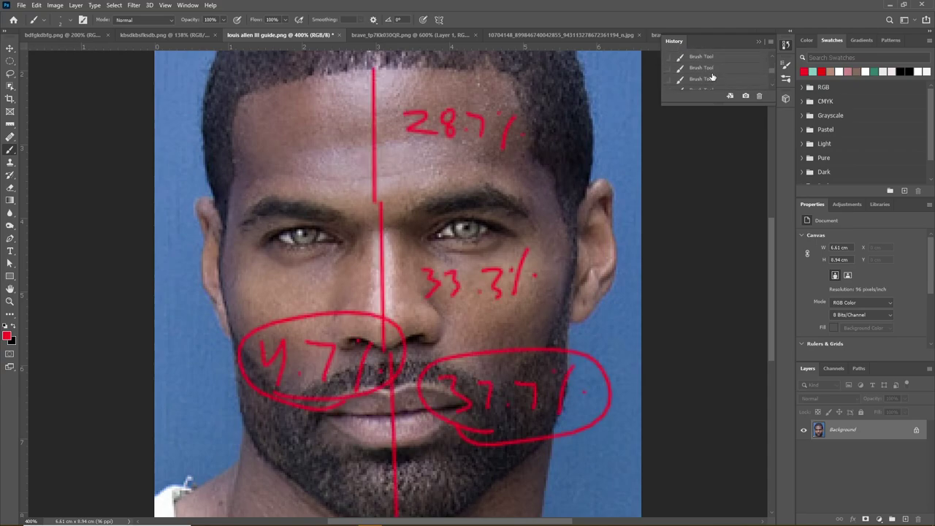
pyautogui.hotkey('ctrl', 'z')
pyautogui.hotkey('ctrl', 'z')
pyautogui.hotkey('ctrl', 'z')
pyautogui.hotkey('ctrl', 'z')
pyautogui.hotkey('ctrl', 'z')
pyautogui.hotkey('ctrl', 'z')
pyautogui.hotkey('ctrl', 'z')
pyautogui.hotkey('ctrl', 'z')
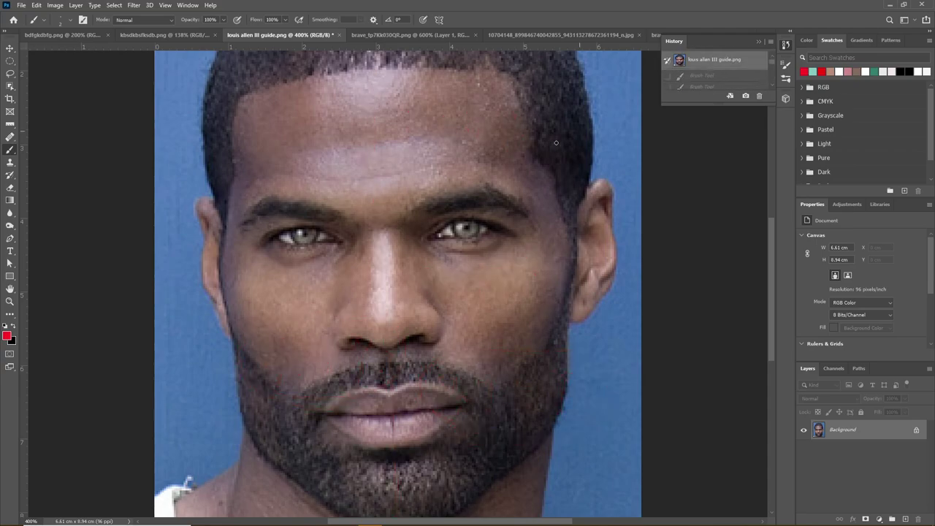
# Step: Zoom from the full photo in close on the lips
pyautogui.doubleClick(10, 288)
pyautogui.click(10, 300)
pyautogui.click(387, 223)
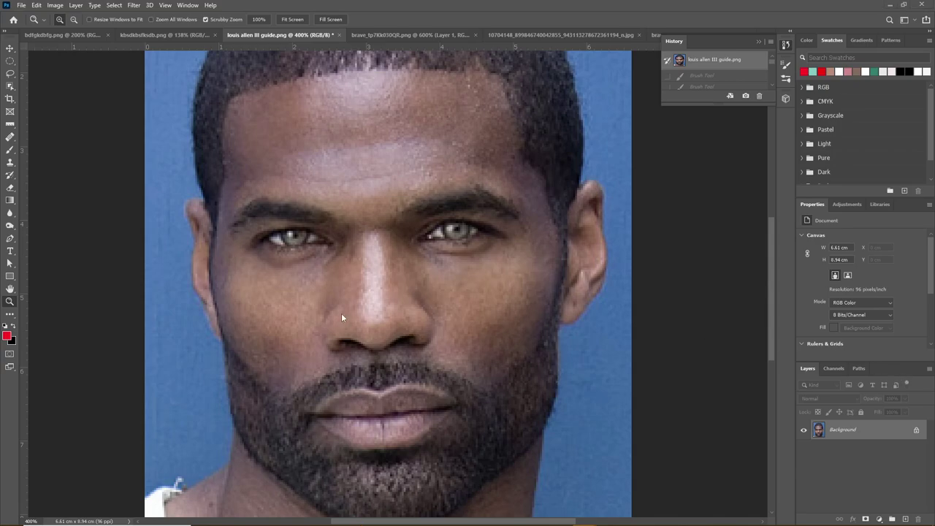
pyautogui.click(376, 426)
pyautogui.click(376, 426)
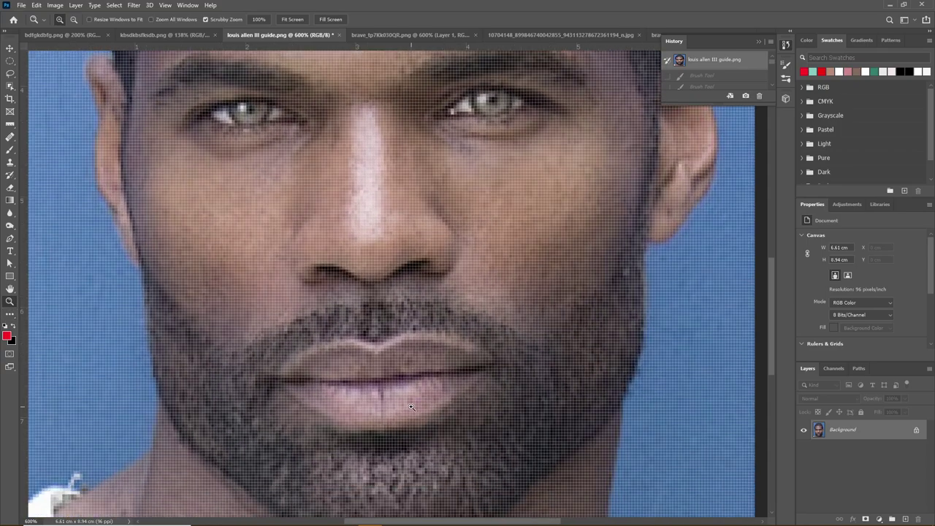
# Step: Switch back to the Brush and set its size to 1 px
pyautogui.press('i')
pyautogui.press('b')
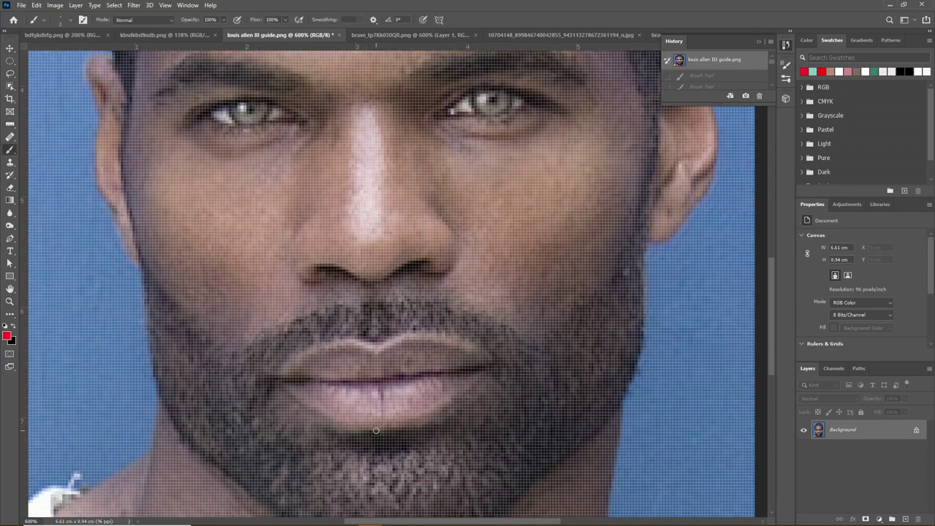
pyautogui.rightClick(380, 427)
pyautogui.moveTo(430, 376); pyautogui.dragTo(428, 375)
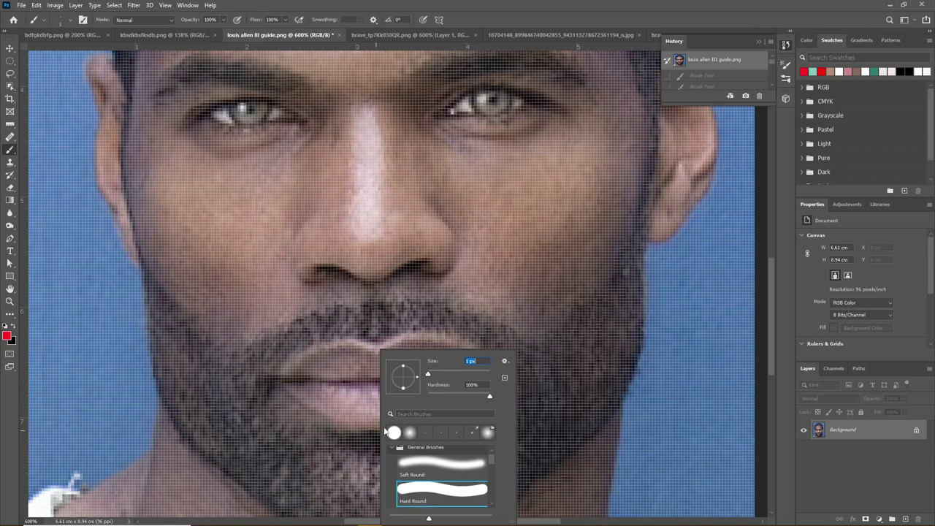
pyautogui.press('Return')
# Step: Draw thin straight red lines from chin to lip and across the upper lip
pyautogui.click(377, 431)
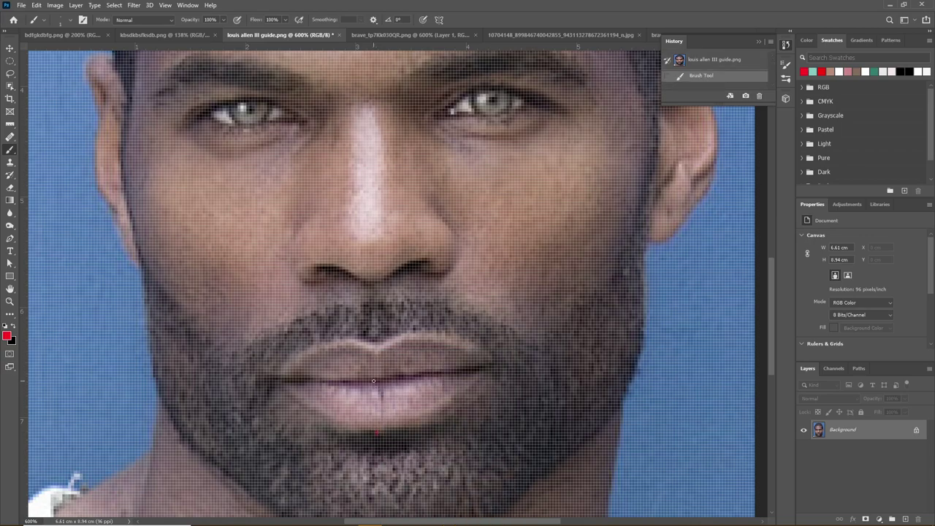
pyautogui.keyDown('shift'); pyautogui.click(373, 381); pyautogui.keyUp('shift')
pyautogui.click(401, 334)
pyautogui.keyDown('shift'); pyautogui.click(401, 374); pyautogui.keyUp('shift')
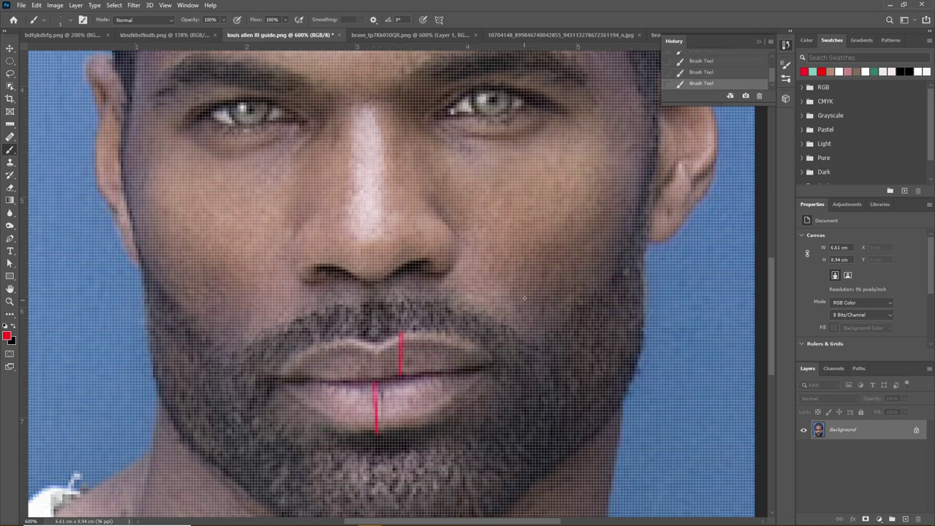
# Step: Letter '2x' on the cheek and a circled 1.16x note beside the lips
pyautogui.moveTo(582, 285); pyautogui.dragTo(591, 284)
pyautogui.moveTo(616, 268)
pyautogui.mouseDown()
pyautogui.moveTo(656, 288)
pyautogui.moveTo(643, 289)
pyautogui.mouseUp()
pyautogui.click(478, 413)
pyautogui.moveTo(500, 389)
pyautogui.mouseDown()
pyautogui.moveTo(525, 416)
pyautogui.moveTo(573, 412)
pyautogui.mouseUp()
pyautogui.moveTo(572, 393)
pyautogui.mouseDown()
pyautogui.moveTo(558, 414)
pyautogui.moveTo(612, 386)
pyautogui.moveTo(547, 437)
pyautogui.mouseUp()
# Step: Revert to the clean History snapshot and fit the whole photo in view
pyautogui.scroll(5, 690, 69)
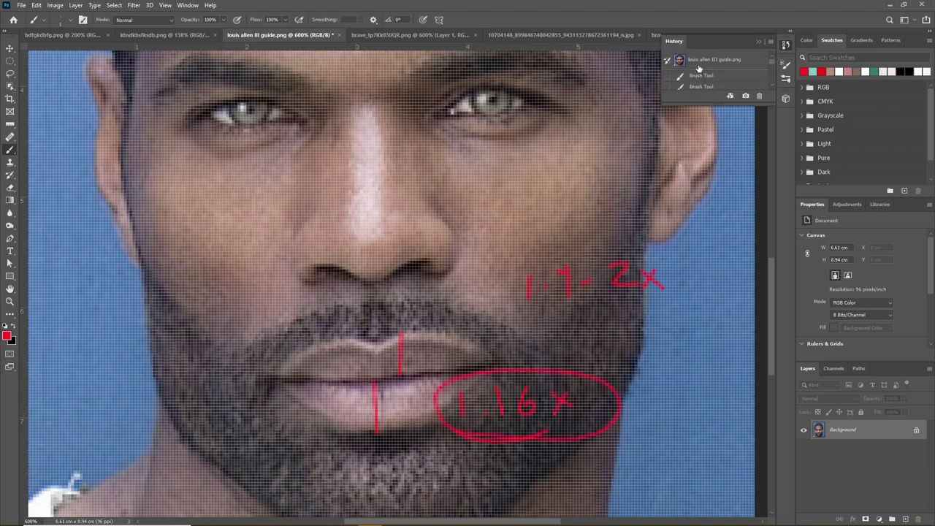
pyautogui.click(703, 62)
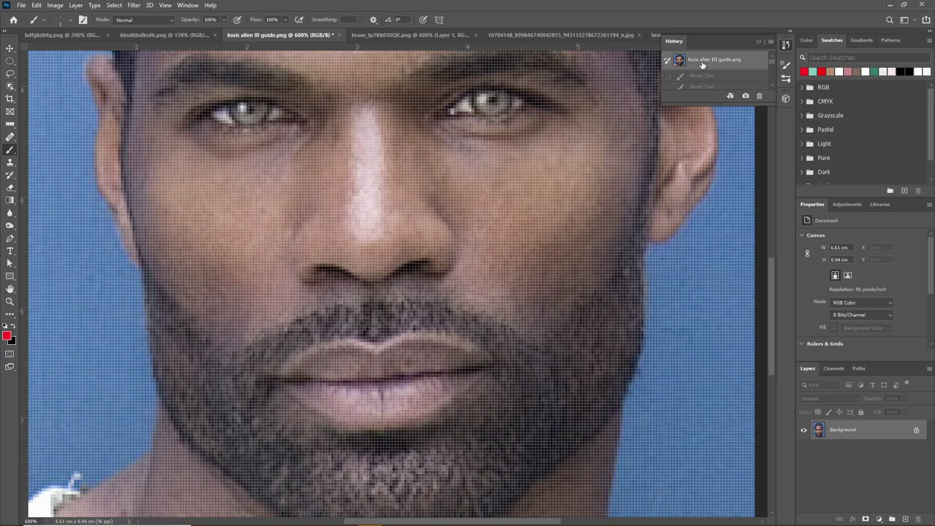
pyautogui.doubleClick(10, 288)
pyautogui.click(9, 301)
pyautogui.click(394, 406)
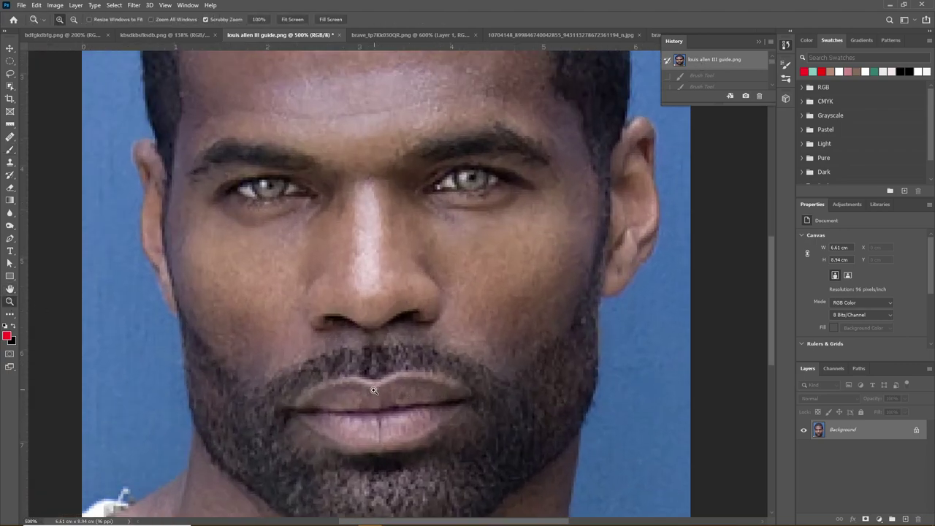
pyautogui.scroll(-1, 394, 406)
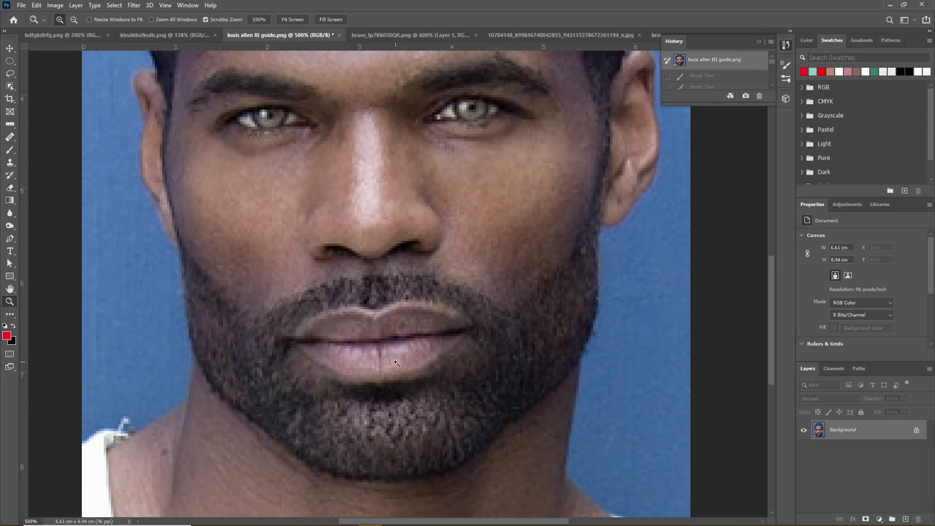
pyautogui.press('b')
pyautogui.press('i')
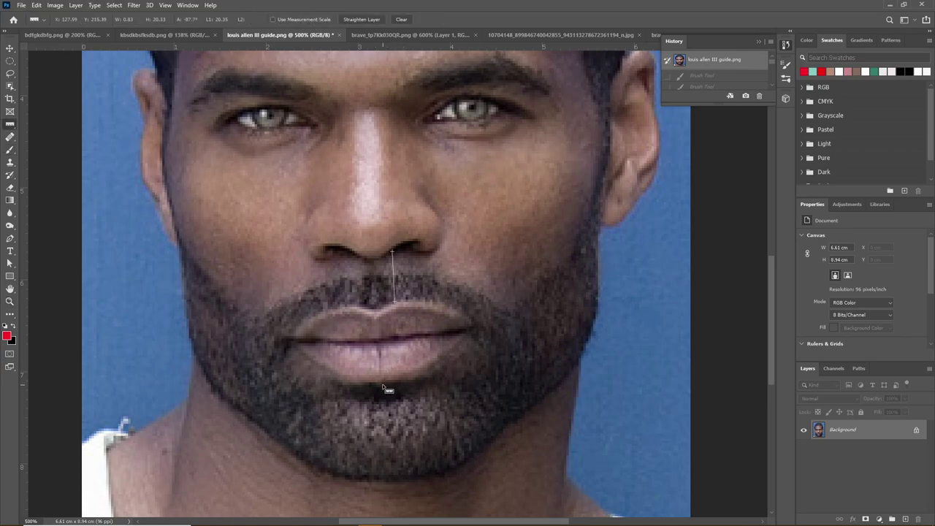
pyautogui.moveTo(382, 384)
pyautogui.mouseDown()
pyautogui.moveTo(379, 341)
pyautogui.moveTo(389, 356)
pyautogui.moveTo(399, 330)
pyautogui.moveTo(398, 338)
pyautogui.mouseUp()
pyautogui.press('b')
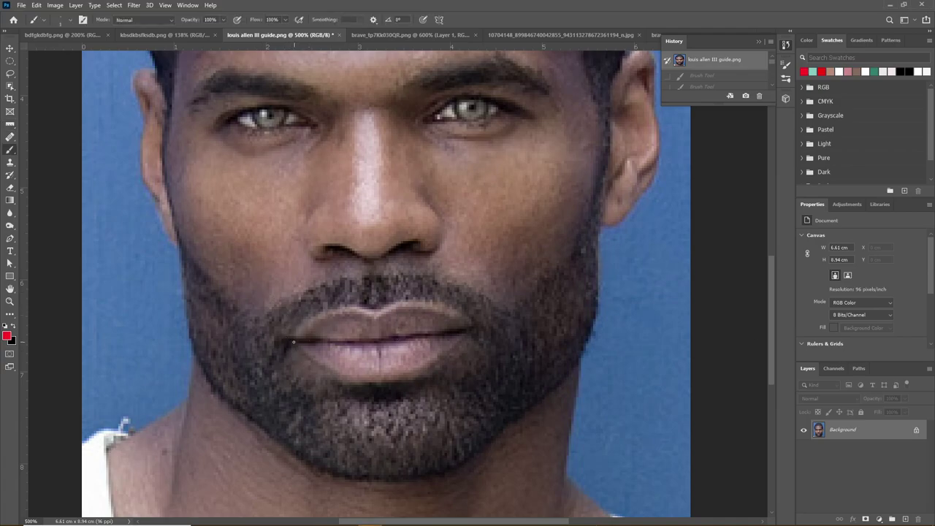
# Step: Draw straight red lines along the lips and under the nose
pyautogui.moveTo(290, 341); pyautogui.dragTo(479, 332)
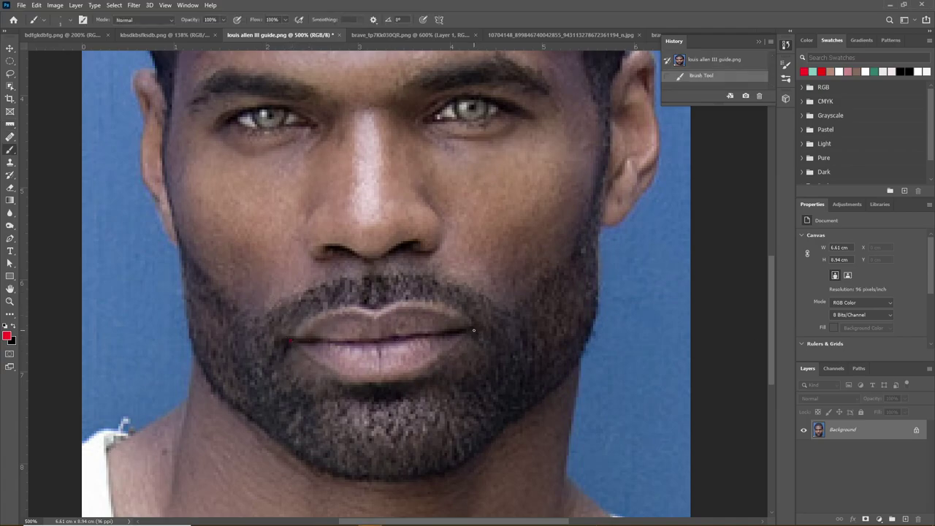
pyautogui.keyDown('shift'); pyautogui.click(474, 330); pyautogui.keyUp('shift')
pyautogui.click(306, 236)
pyautogui.keyDown('shift'); pyautogui.click(442, 227); pyautogui.keyUp('shift')
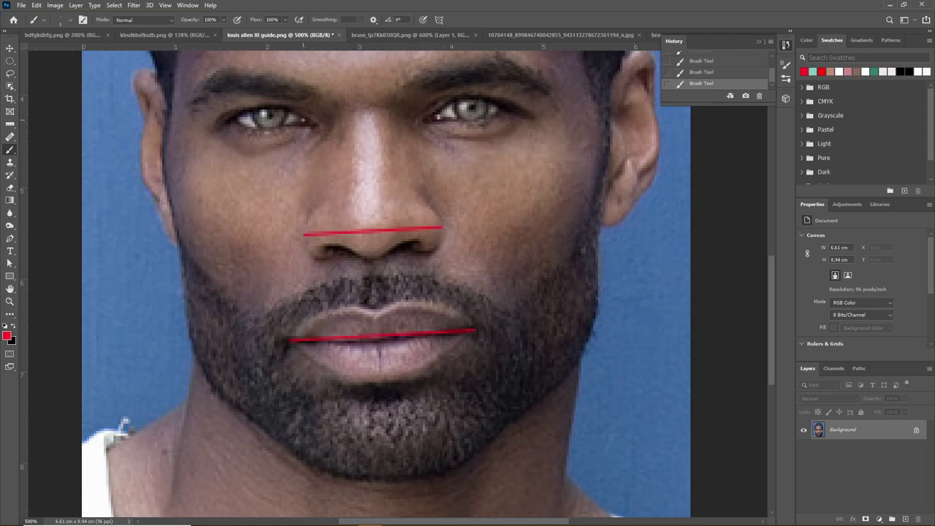
# Step: Write and circle a 1.35 note below the lip line, then revert to the snapshot
pyautogui.moveTo(461, 355)
pyautogui.mouseDown()
pyautogui.moveTo(474, 378)
pyautogui.moveTo(482, 358)
pyautogui.moveTo(520, 350)
pyautogui.mouseUp()
pyautogui.click(480, 375)
pyautogui.moveTo(504, 390); pyautogui.dragTo(516, 388)
pyautogui.moveTo(497, 334); pyautogui.dragTo(526, 336)
pyautogui.moveTo(449, 399); pyautogui.dragTo(472, 395)
pyautogui.moveTo(567, 382); pyautogui.dragTo(583, 374)
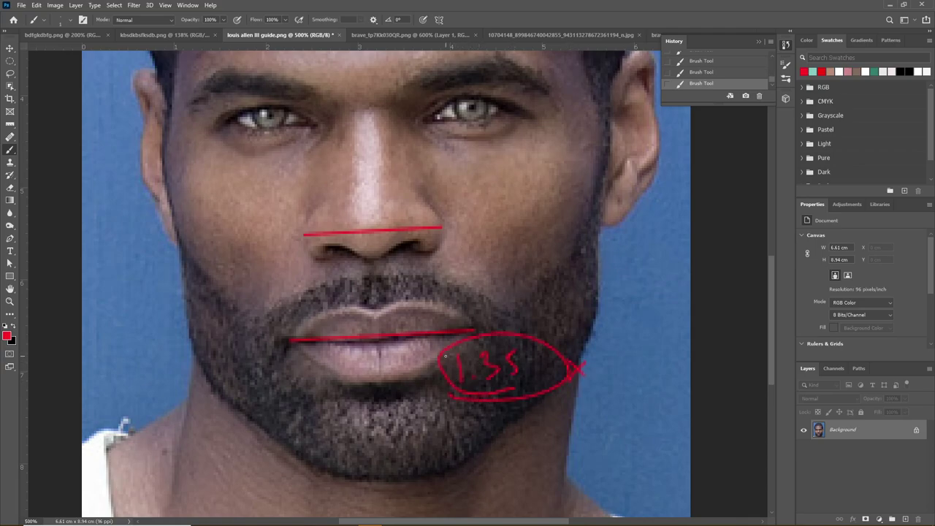
pyautogui.scroll(3, 715, 69)
pyautogui.click(715, 59)
# Step: Write and circle a 1.1 note on the chin, revert it, and collapse History
pyautogui.moveTo(494, 359); pyautogui.dragTo(494, 388)
pyautogui.click(512, 381)
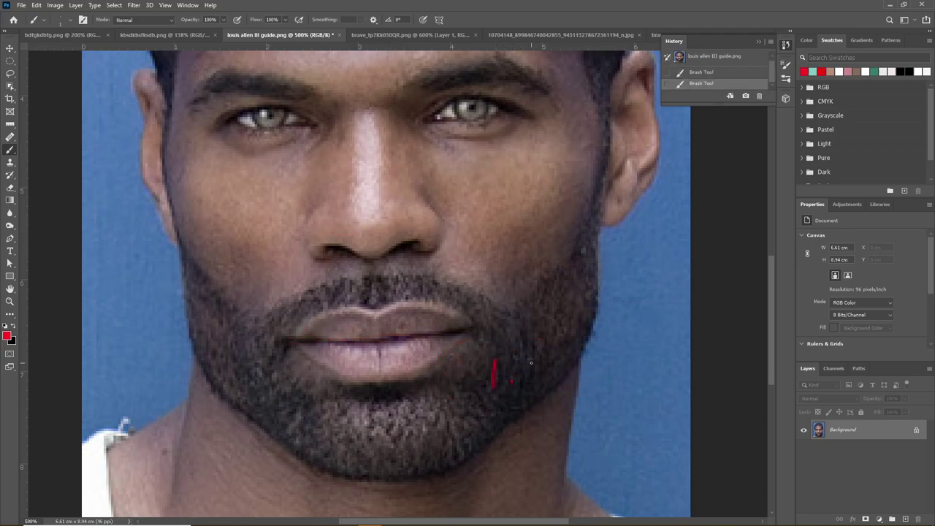
pyautogui.moveTo(531, 360)
pyautogui.mouseDown()
pyautogui.moveTo(533, 387)
pyautogui.moveTo(555, 371)
pyautogui.mouseUp()
pyautogui.moveTo(526, 413)
pyautogui.mouseDown()
pyautogui.moveTo(494, 405)
pyautogui.moveTo(567, 356)
pyautogui.moveTo(471, 395)
pyautogui.mouseUp()
pyautogui.scroll(3, 729, 73)
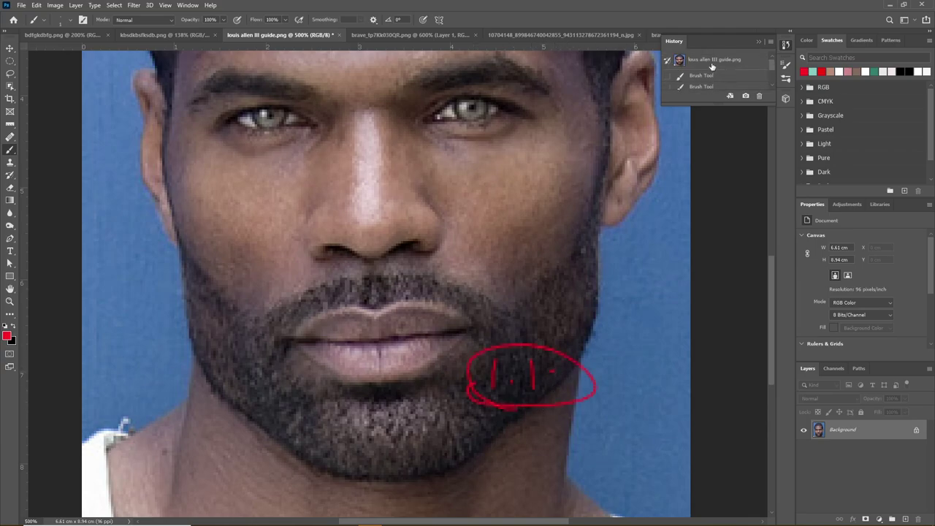
pyautogui.click(712, 61)
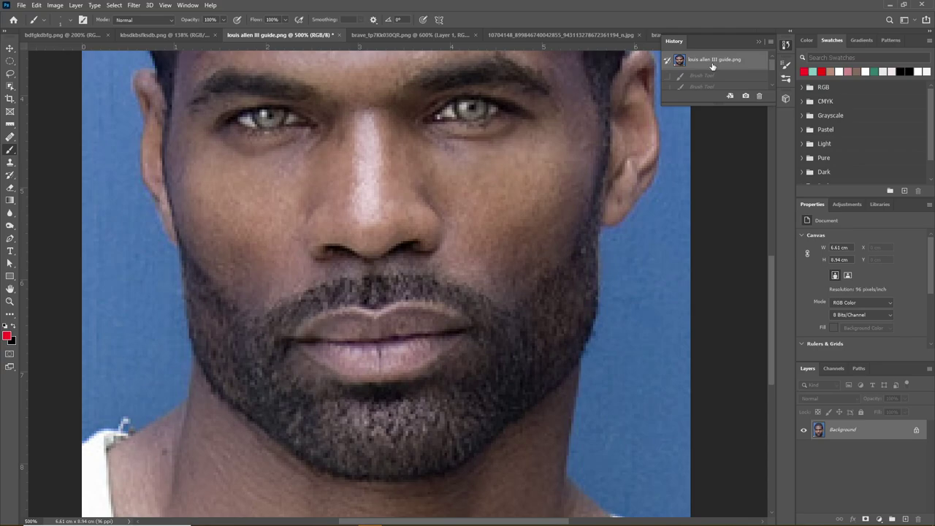
pyautogui.click(760, 42)
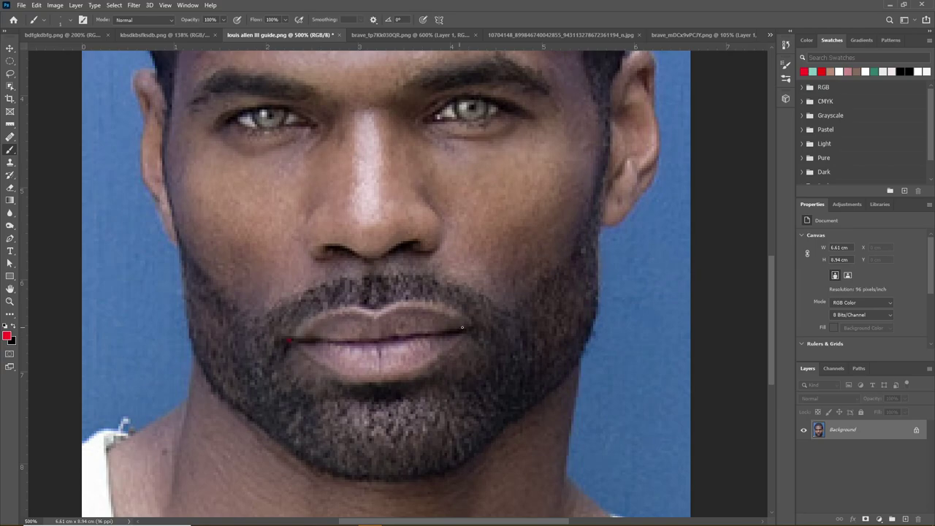
# Step: Undo the red lip stroke and revert the portrait to its original History snapshot
pyautogui.keyDown('shift'); pyautogui.click(476, 328); pyautogui.keyUp('shift')
pyautogui.hotkey('ctrl', 'z')
pyautogui.click(786, 44)
pyautogui.click(715, 60)
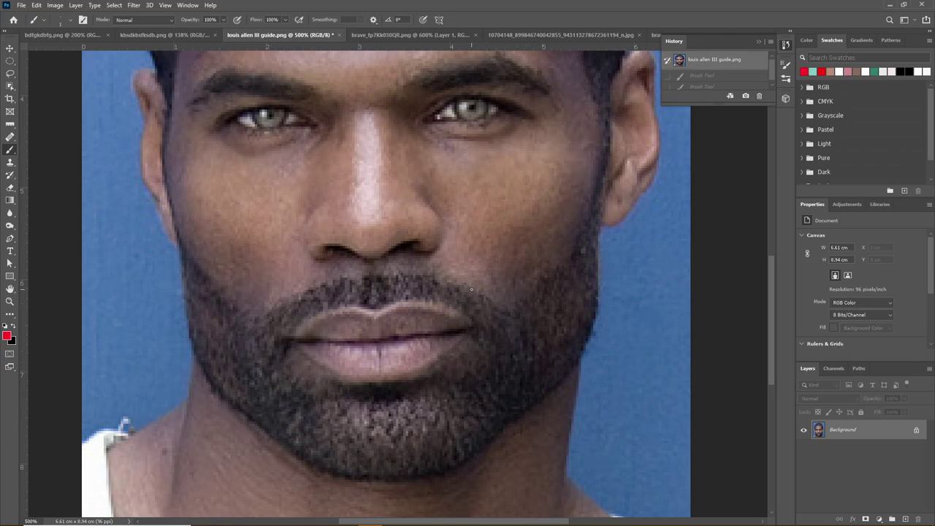
# Step: Draw red guide lines across eye level and up the nose to the brow
pyautogui.scroll(2, 471, 290)
pyautogui.scroll(4, 440, 302)
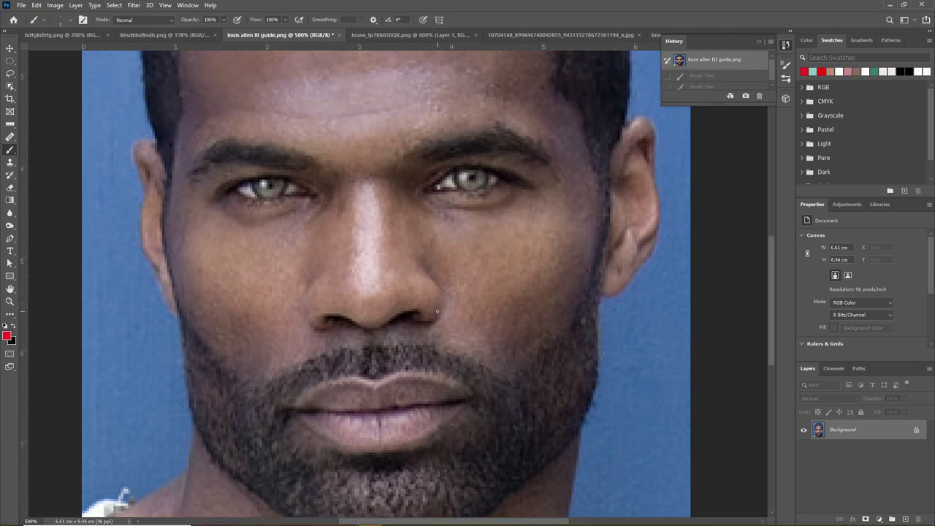
pyautogui.scroll(-5, 508, 278)
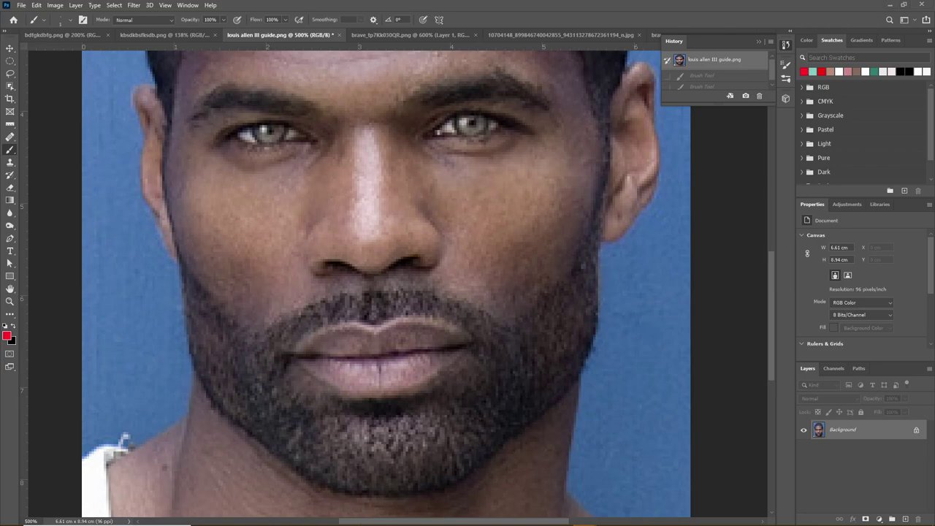
pyautogui.scroll(2, 383, 232)
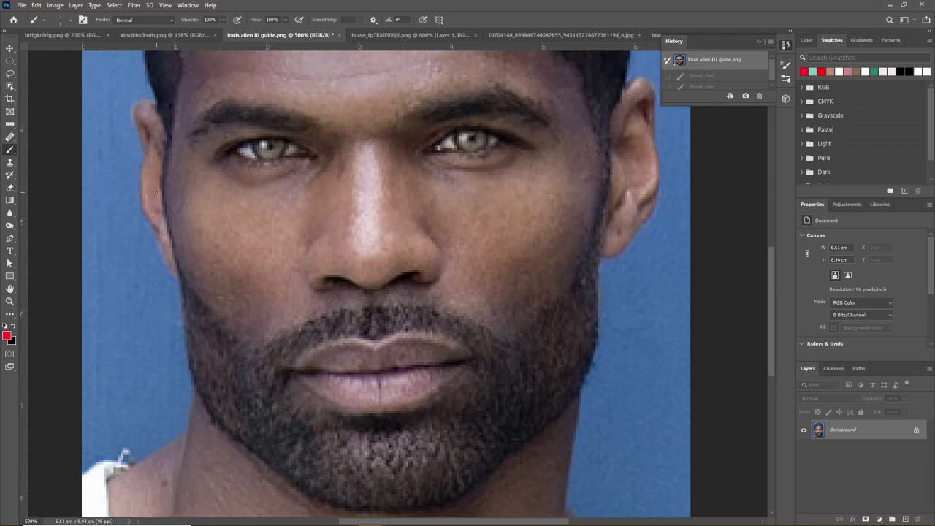
pyautogui.click(161, 189)
pyautogui.keyDown('shift'); pyautogui.click(603, 172); pyautogui.keyUp('shift')
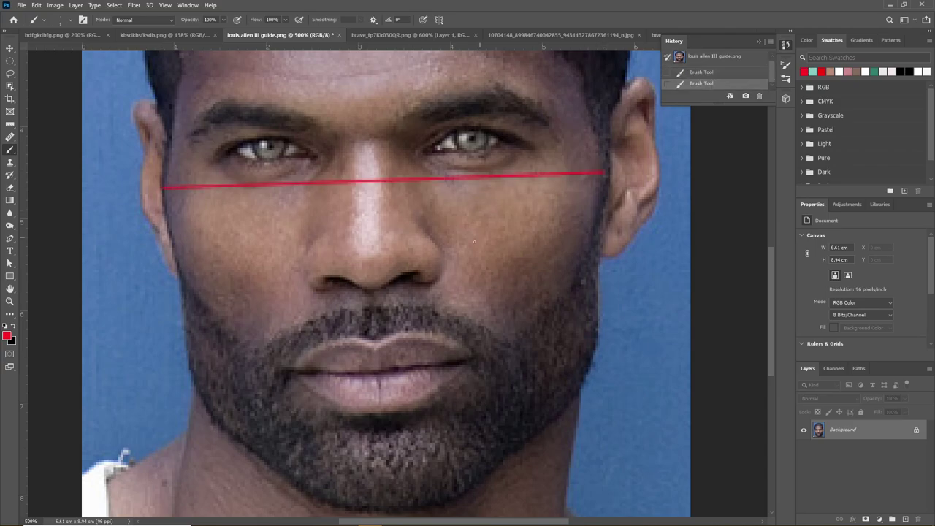
pyautogui.click(375, 336)
pyautogui.keyDown('shift'); pyautogui.click(369, 118); pyautogui.keyUp('shift')
# Step: Handwrite a red 2.05 on the right cheek and circle it
pyautogui.moveTo(446, 238); pyautogui.dragTo(466, 259)
pyautogui.click(478, 256)
pyautogui.moveTo(508, 237)
pyautogui.mouseDown()
pyautogui.moveTo(514, 250)
pyautogui.moveTo(508, 236)
pyautogui.mouseUp()
pyautogui.moveTo(531, 237)
pyautogui.mouseDown()
pyautogui.moveTo(531, 265)
pyautogui.moveTo(555, 236)
pyautogui.mouseUp()
pyautogui.moveTo(530, 281); pyautogui.dragTo(533, 280)
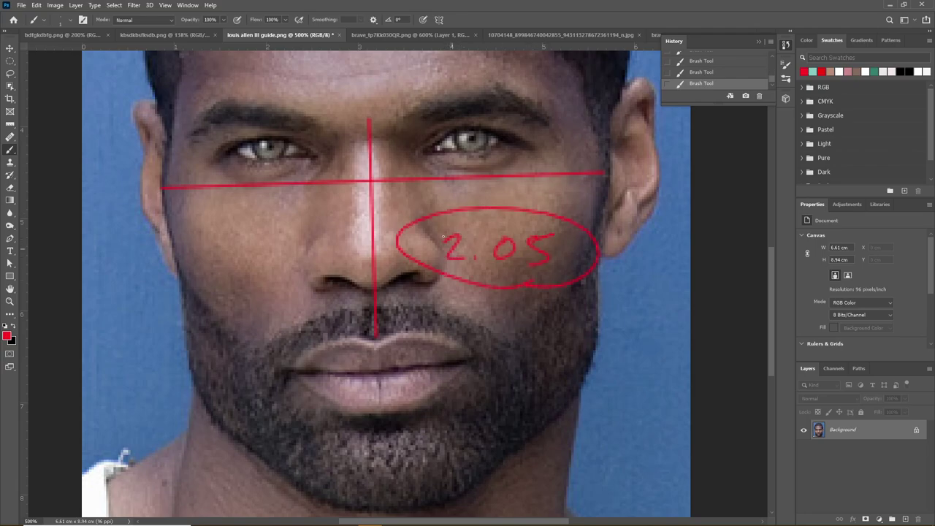
# Step: Switch to the brave_tp7Kk030QR.png portrait
pyautogui.click(385, 35)
pyautogui.scroll(3, 409, 189)
pyautogui.scroll(1, 408, 188)
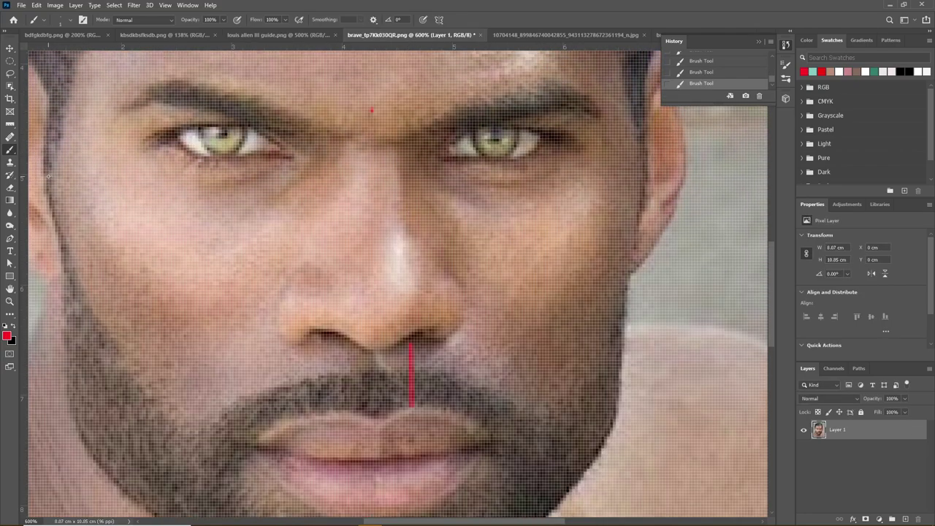
# Step: Sketch red eye and midline guides on the brave portrait, then revert it to its clean snapshot
pyautogui.keyDown('shift'); pyautogui.click(645, 172); pyautogui.keyUp('shift')
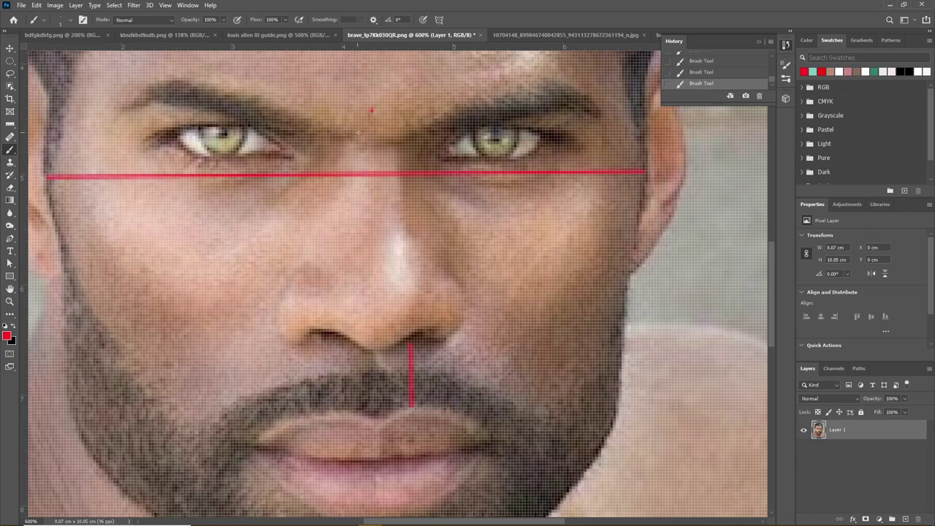
pyautogui.keyDown('shift'); pyautogui.click(375, 410); pyautogui.keyUp('shift')
pyautogui.moveTo(510, 247); pyautogui.dragTo(469, 284)
pyautogui.scroll(2, 701, 73)
pyautogui.click(702, 60)
# Step: Return to the blue-background portrait and revert it to its clean snapshot
pyautogui.click(320, 37)
pyautogui.scroll(1, 442, 196)
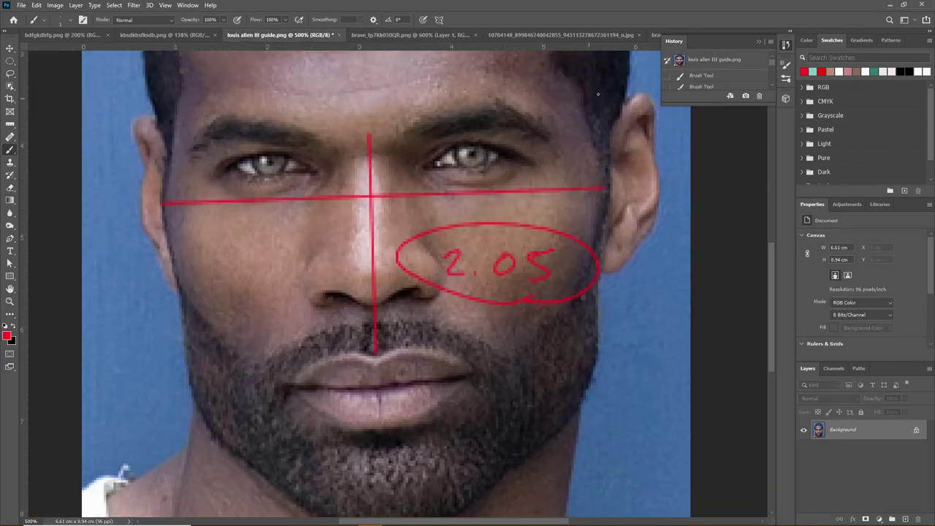
pyautogui.click(700, 61)
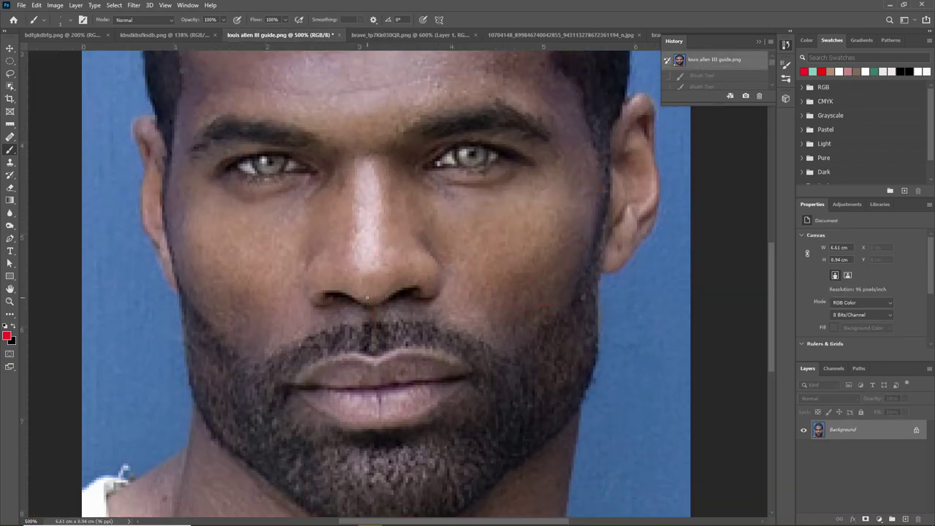
# Step: Zoom in on the face to 400% and go back to the Brush tool
pyautogui.click(10, 301)
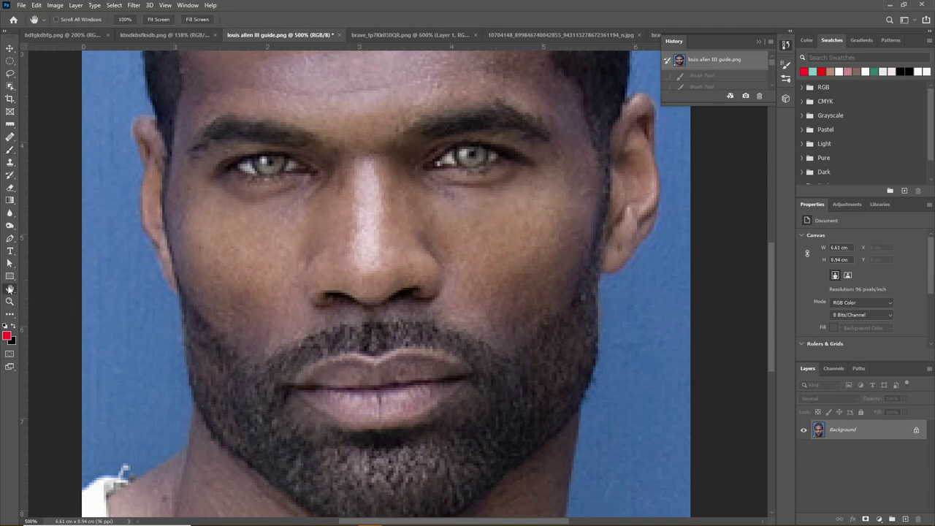
pyautogui.moveTo(512, 296); pyautogui.dragTo(431, 308)
pyautogui.scroll(-1, 451, 322)
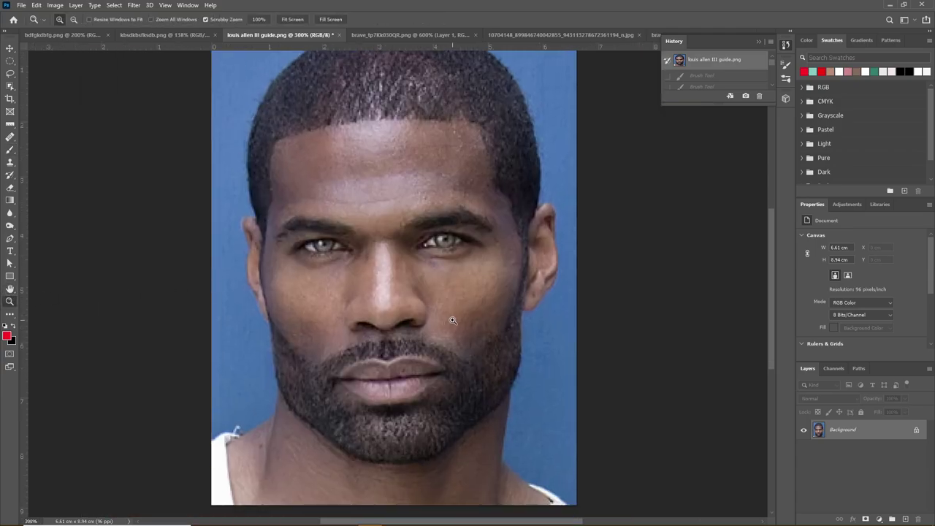
pyautogui.click(400, 223)
pyautogui.click(401, 223)
pyautogui.scroll(-1, 401, 223)
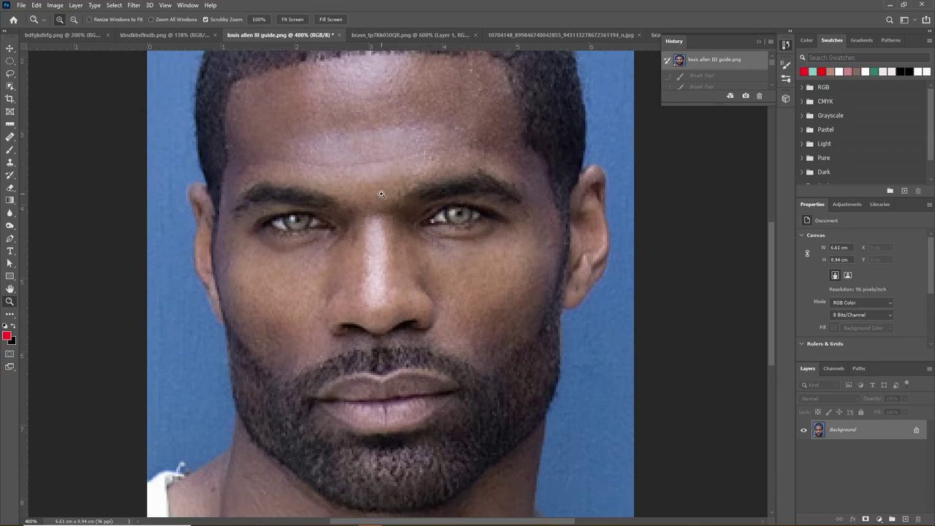
pyautogui.scroll(1, 400, 223)
pyautogui.press('b')
pyautogui.scroll(-1, 367, 86)
pyautogui.scroll(1, 372, 68)
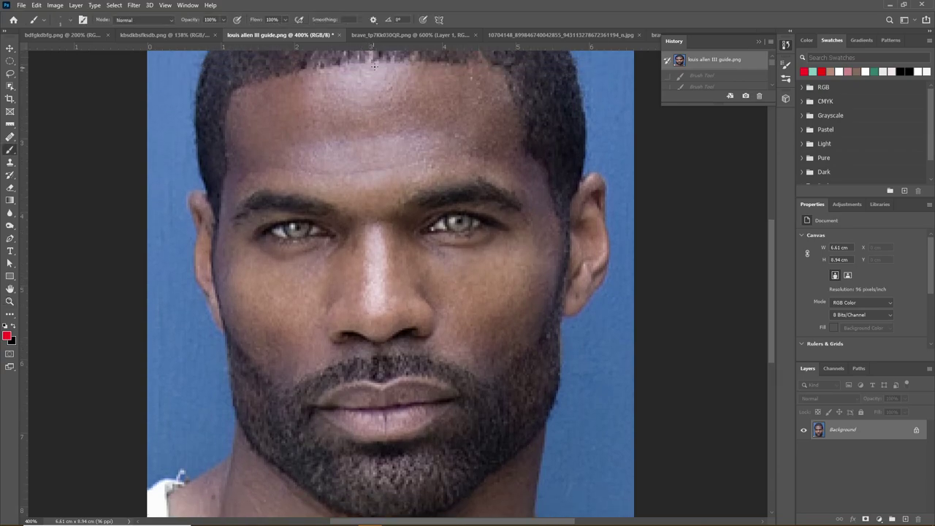
# Step: Draw red midline and eye-level guides and handwrite 1.28 on the cheek
pyautogui.click(375, 63)
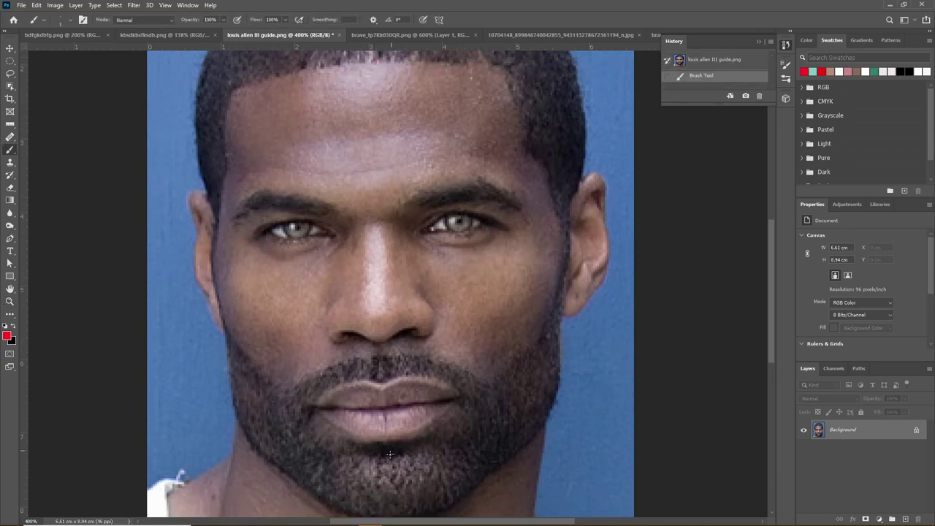
pyautogui.keyDown('shift'); pyautogui.click(389, 515); pyautogui.keyUp('shift')
pyautogui.click(210, 262)
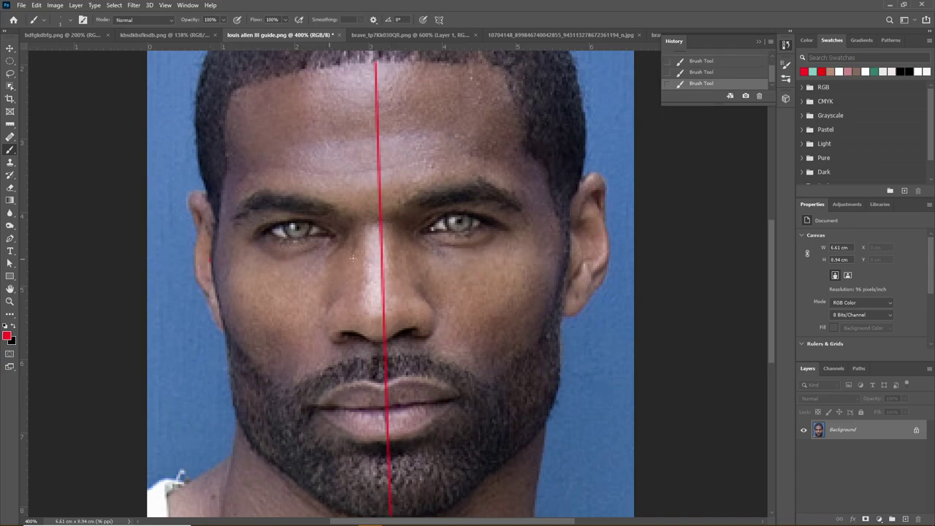
pyautogui.keyDown('shift'); pyautogui.click(564, 244); pyautogui.keyUp('shift')
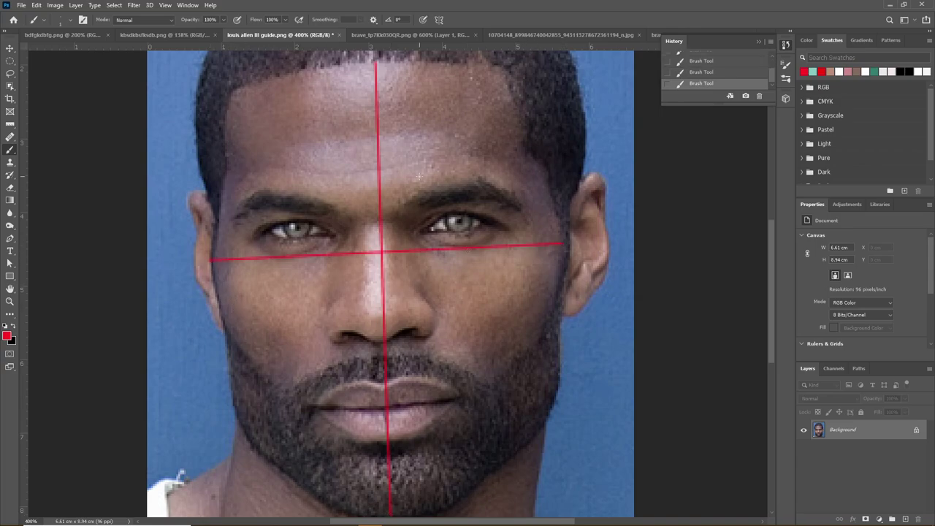
pyautogui.click(476, 322)
pyautogui.moveTo(465, 303)
pyautogui.mouseDown()
pyautogui.moveTo(488, 309)
pyautogui.moveTo(494, 325)
pyautogui.moveTo(525, 308)
pyautogui.moveTo(530, 329)
pyautogui.moveTo(459, 331)
pyautogui.moveTo(566, 318)
pyautogui.mouseUp()
# Step: Fit both portraits on screen, then zoom the blue-background portrait to 300%
pyautogui.click(434, 36)
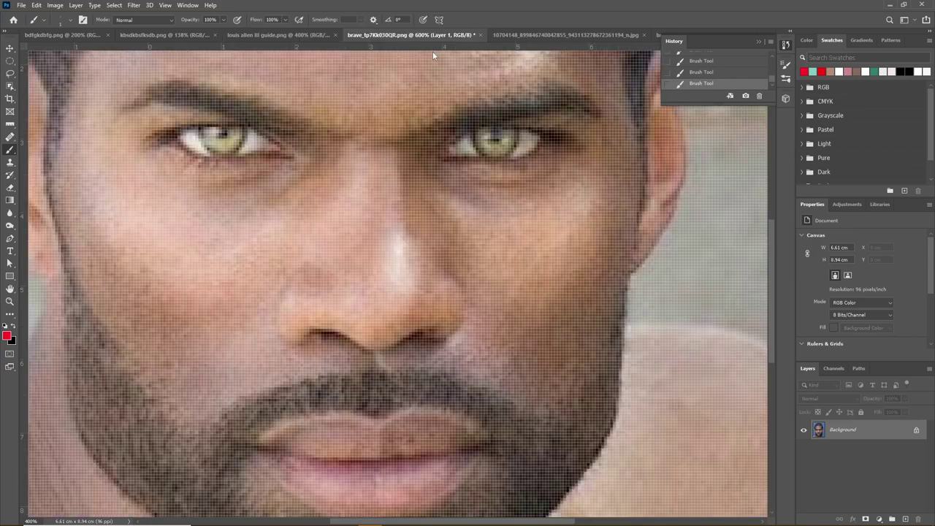
pyautogui.click(15, 302)
pyautogui.hotkey('ctrl', '0')
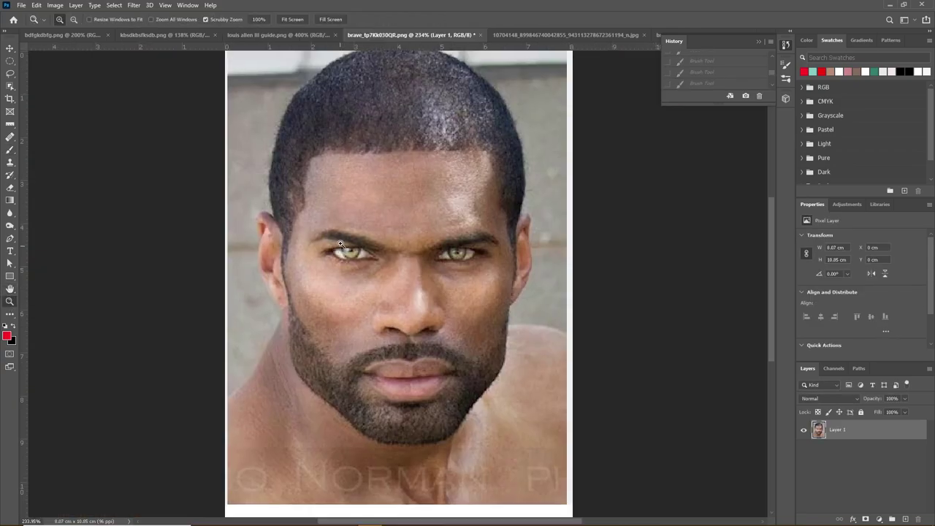
pyautogui.click(299, 35)
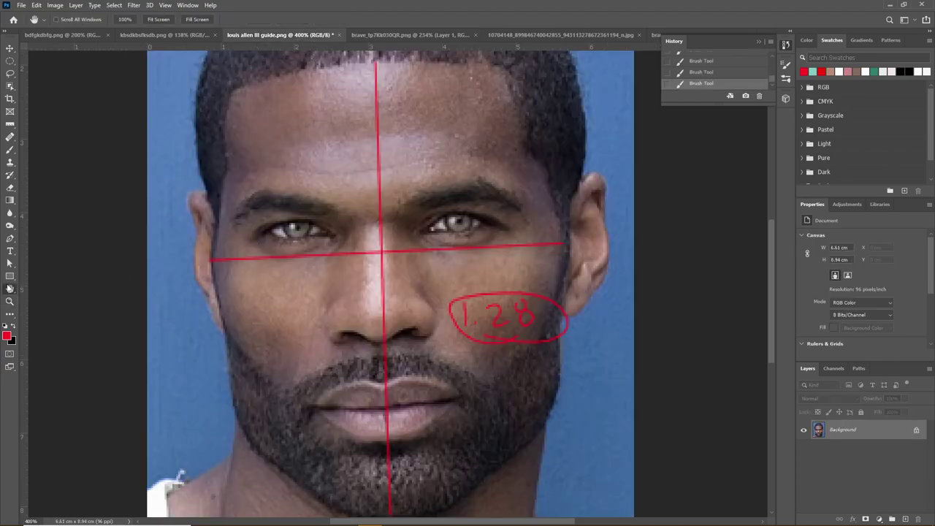
pyautogui.hotkey('ctrl', '0')
pyautogui.hotkey('ctrl', '+')
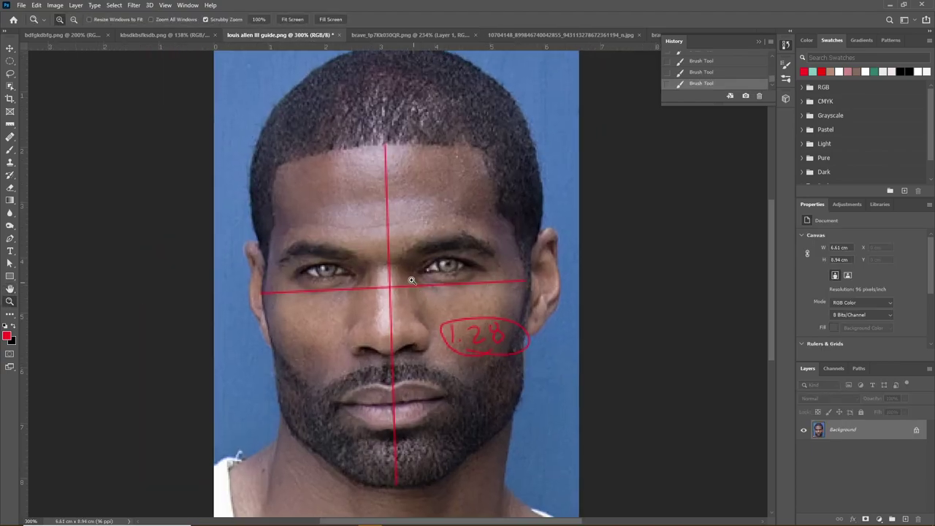
# Step: Compare with the brave portrait, revert the annotated one to clean, and open the Filter menu
pyautogui.click(398, 35)
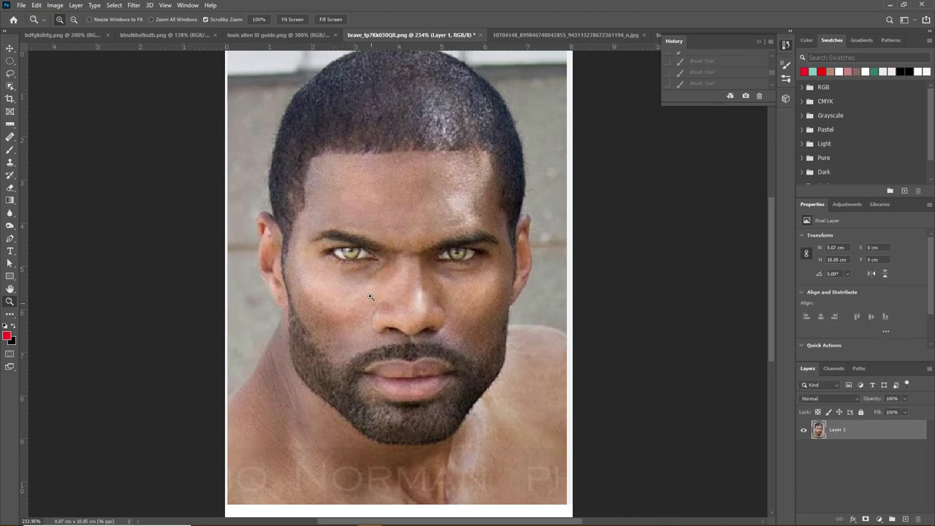
pyautogui.click(278, 35)
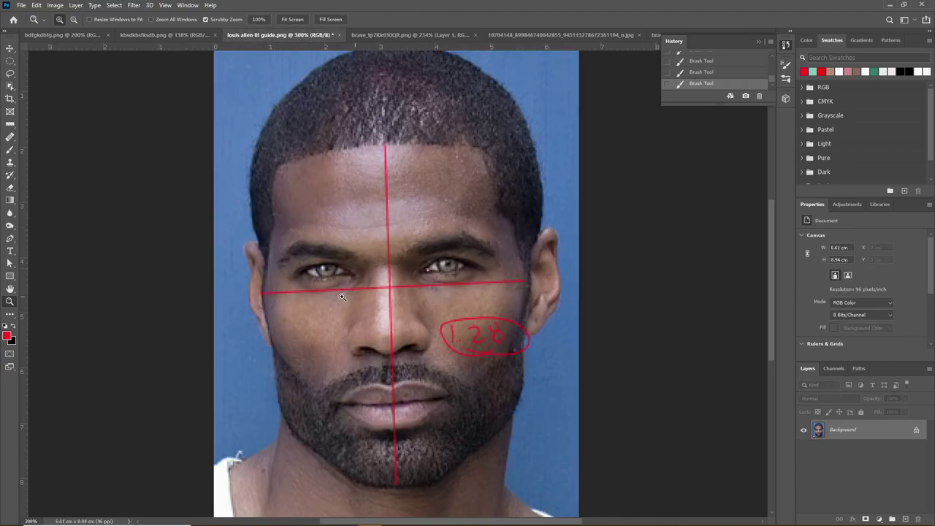
pyautogui.scroll(2, 751, 62)
pyautogui.click(727, 61)
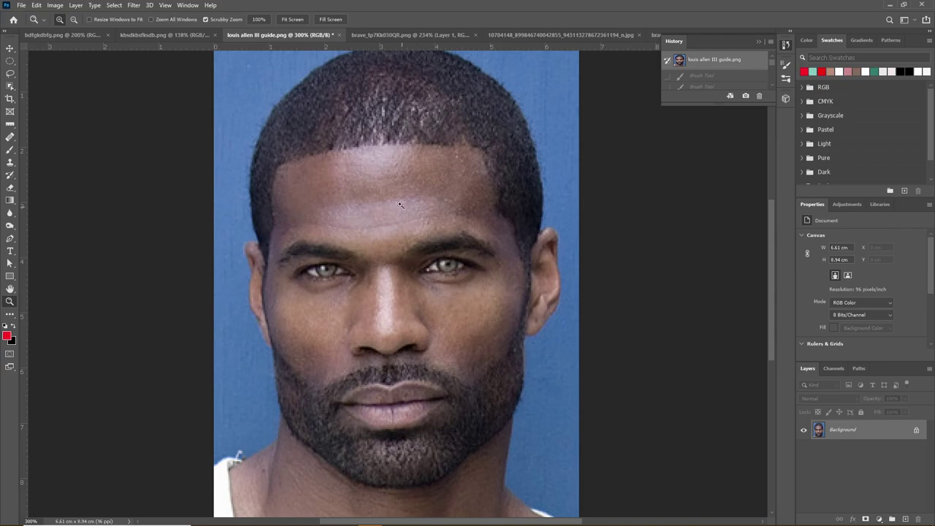
pyautogui.click(134, 5)
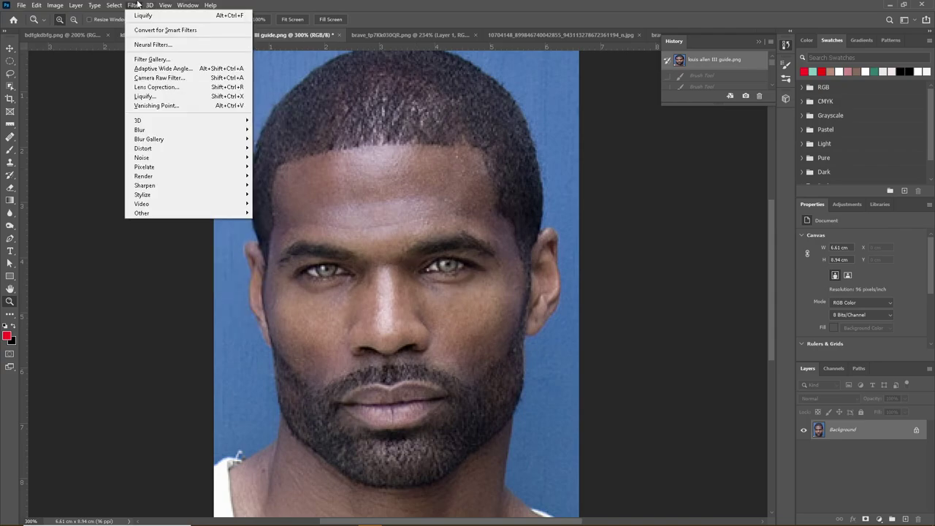
# Step: Apply Liquify with Nose Height -100 and Forehead 76, previewed at 300%
pyautogui.click(146, 96)
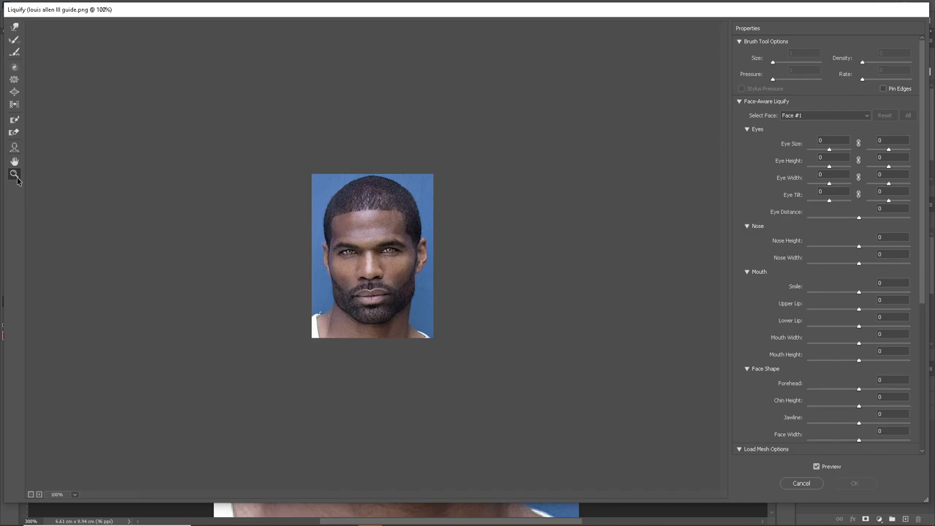
pyautogui.click(395, 231)
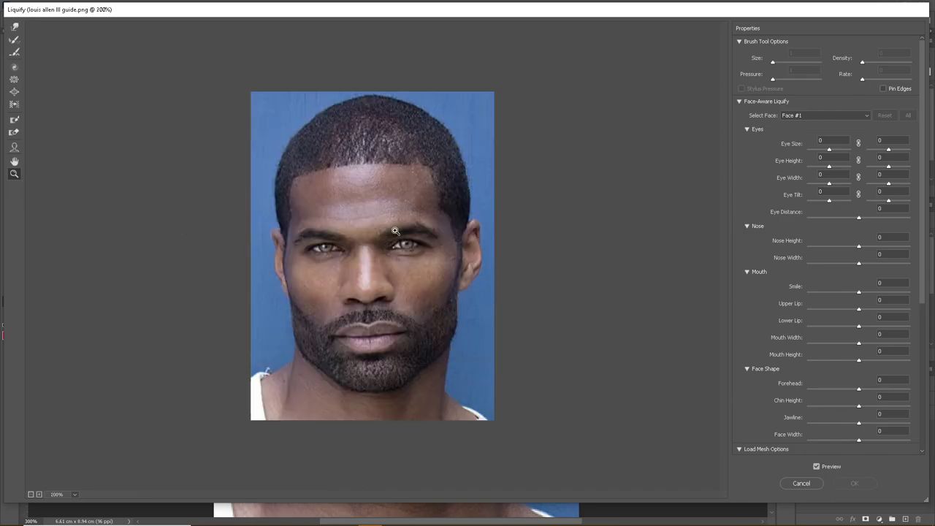
pyautogui.click(394, 231)
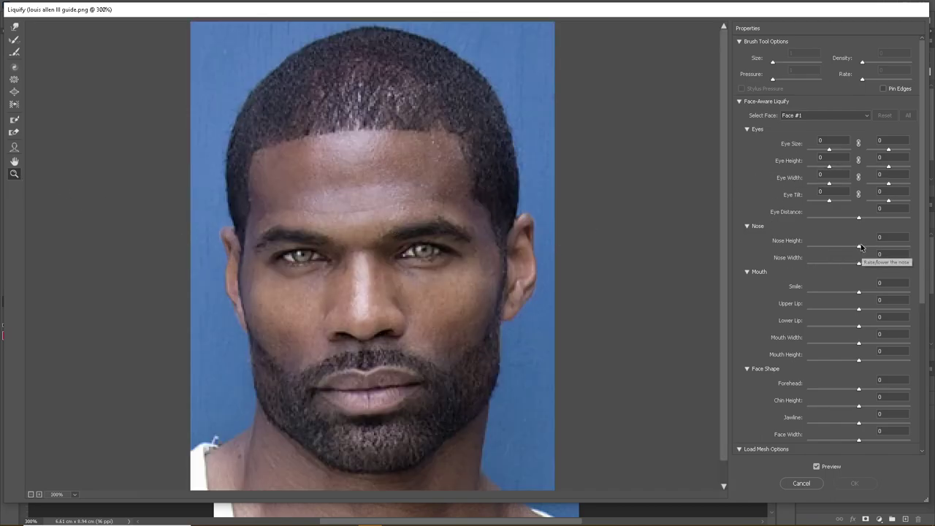
pyautogui.moveTo(862, 247); pyautogui.dragTo(804, 246)
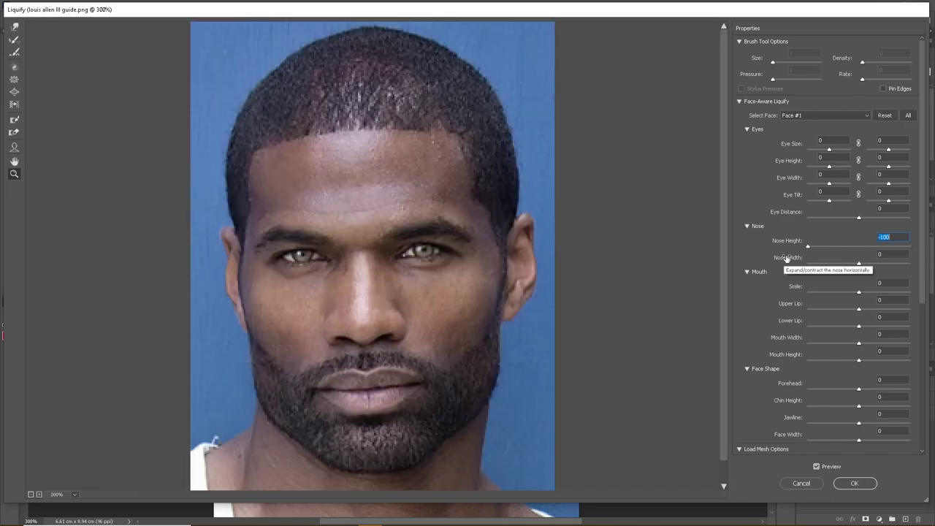
pyautogui.moveTo(860, 390); pyautogui.dragTo(902, 383)
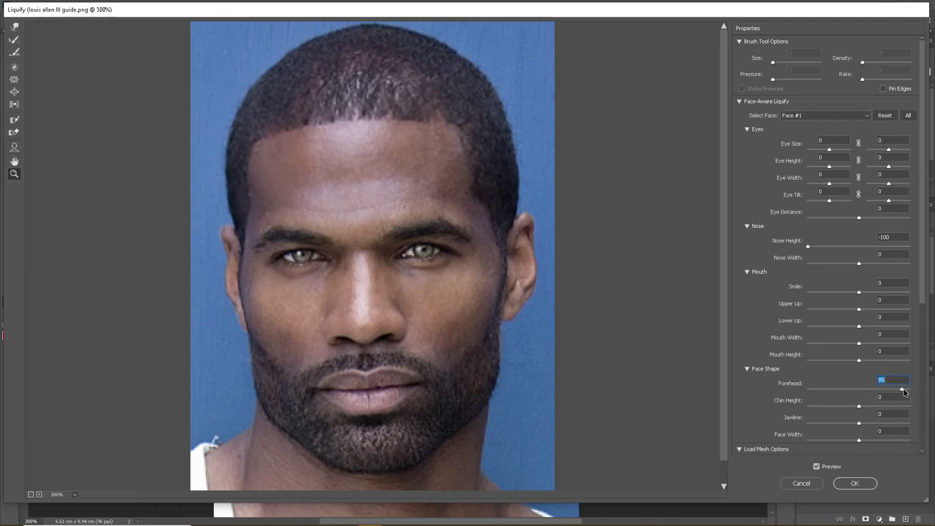
pyautogui.moveTo(904, 393); pyautogui.dragTo(899, 393)
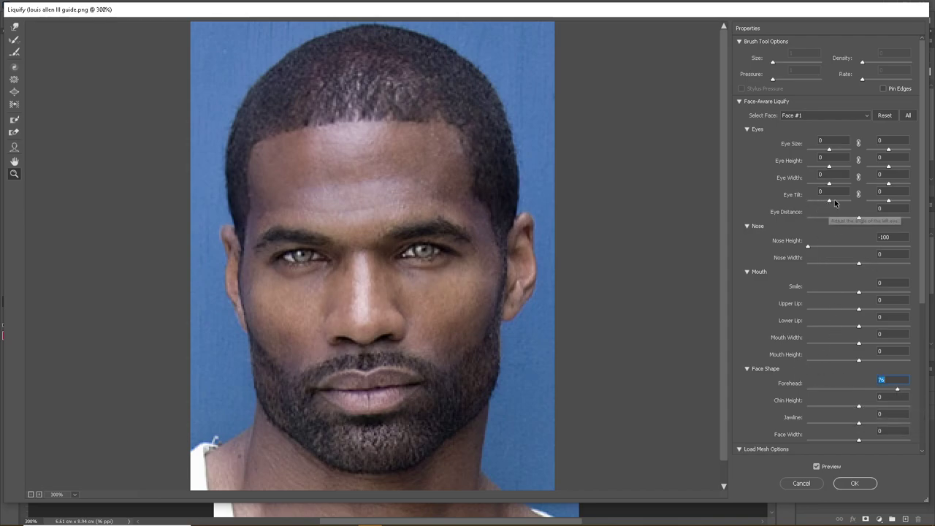
pyautogui.scroll(-8, 841, 329)
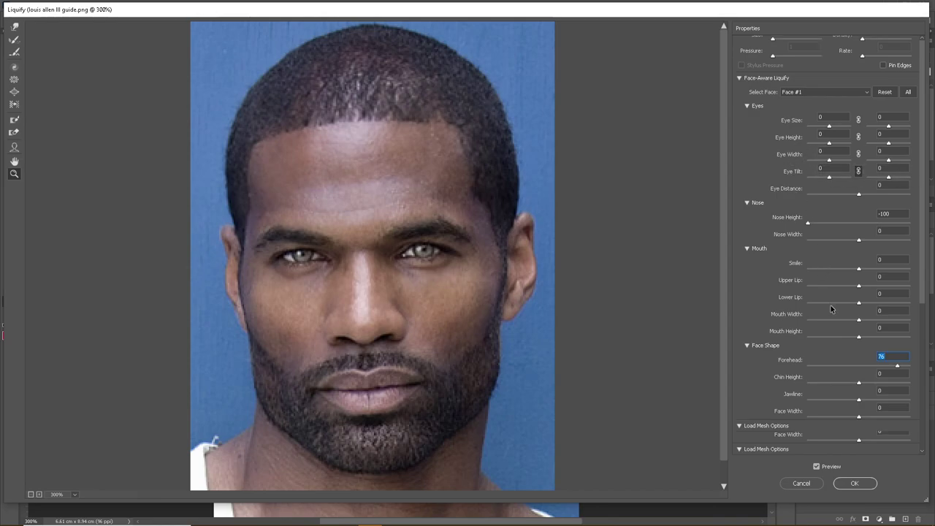
pyautogui.scroll(4, 840, 329)
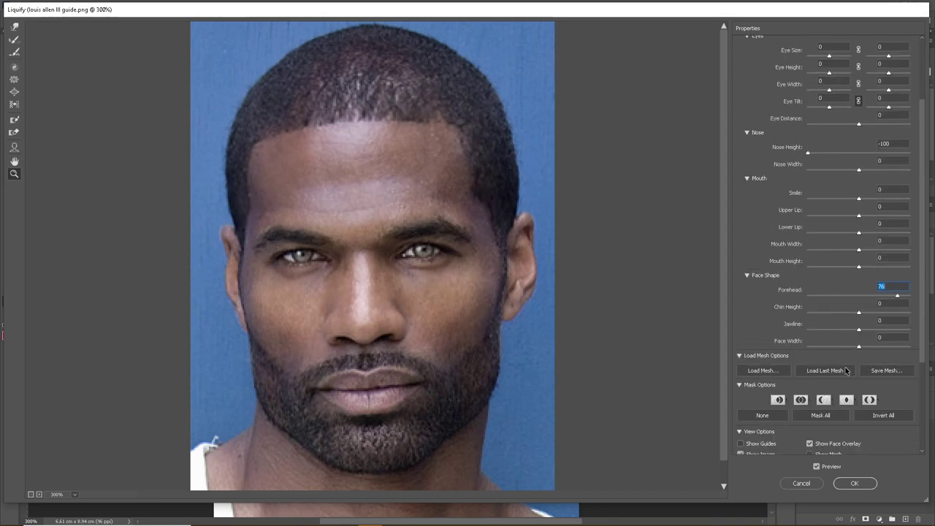
pyautogui.click(855, 483)
# Step: Compare against the original snapshot, then restore the Liquify reshape
pyautogui.click(703, 62)
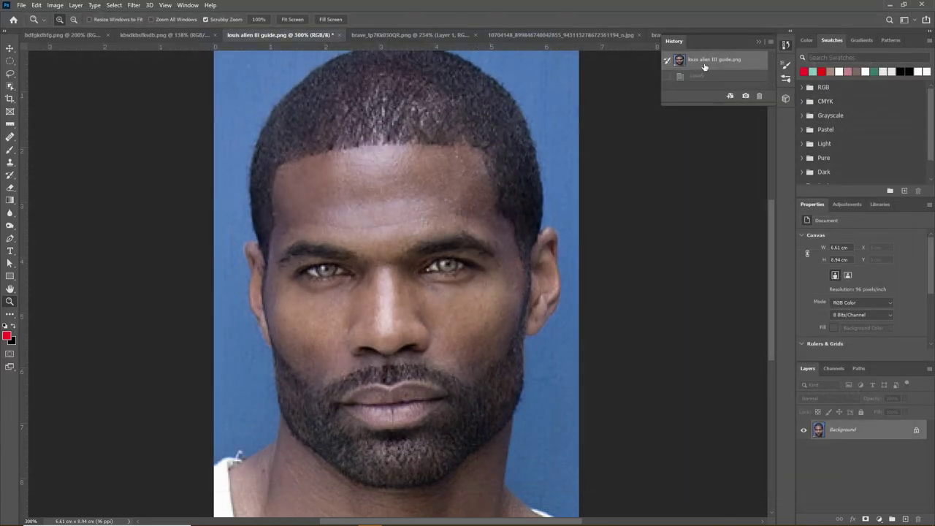
pyautogui.hotkey('ctrl', '-')
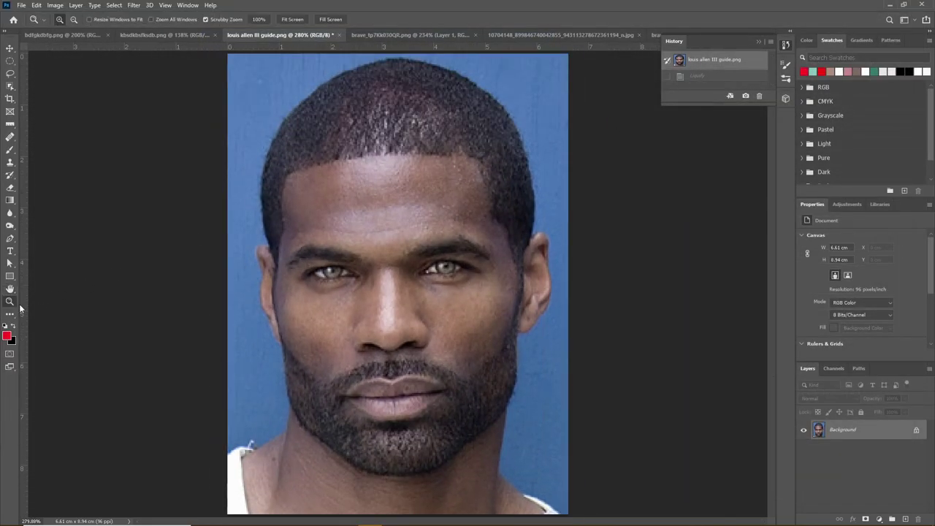
pyautogui.click(690, 77)
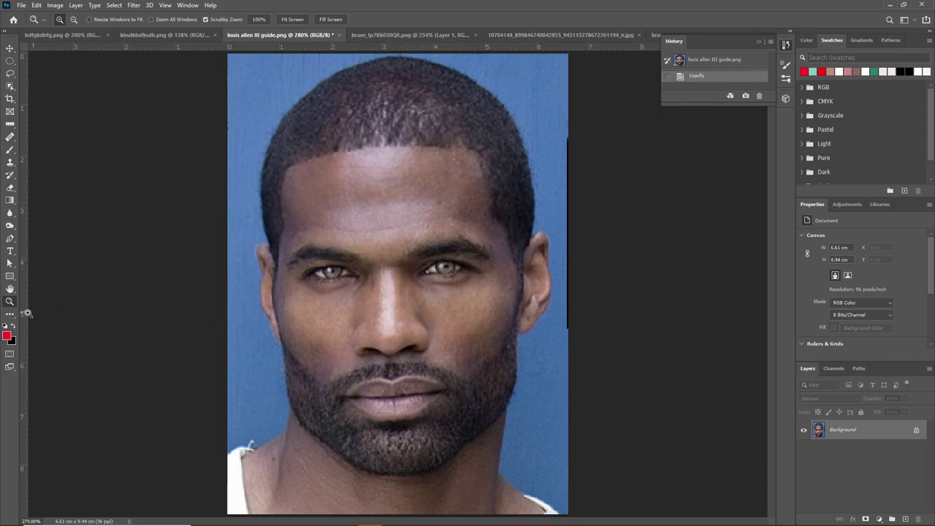
# Step: Zoom to 300% and measure the face hairline-to-chin and cheek-to-cheek with the Ruler
pyautogui.click(209, 290)
pyautogui.press('i')
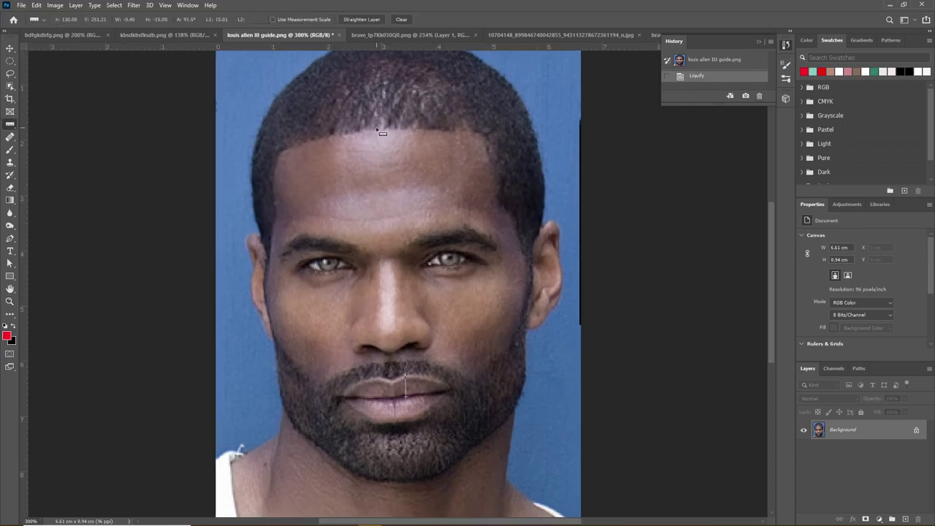
pyautogui.moveTo(380, 131); pyautogui.dragTo(398, 483)
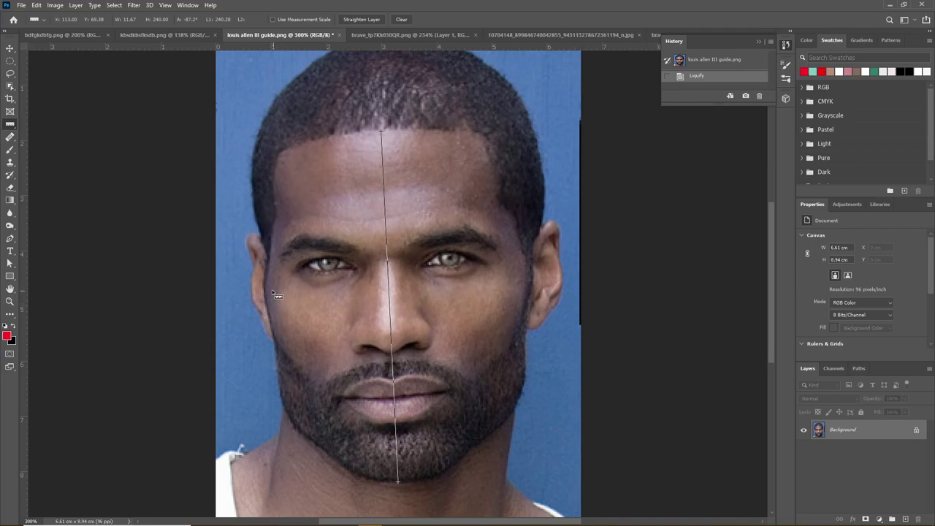
pyautogui.moveTo(263, 289); pyautogui.dragTo(529, 279)
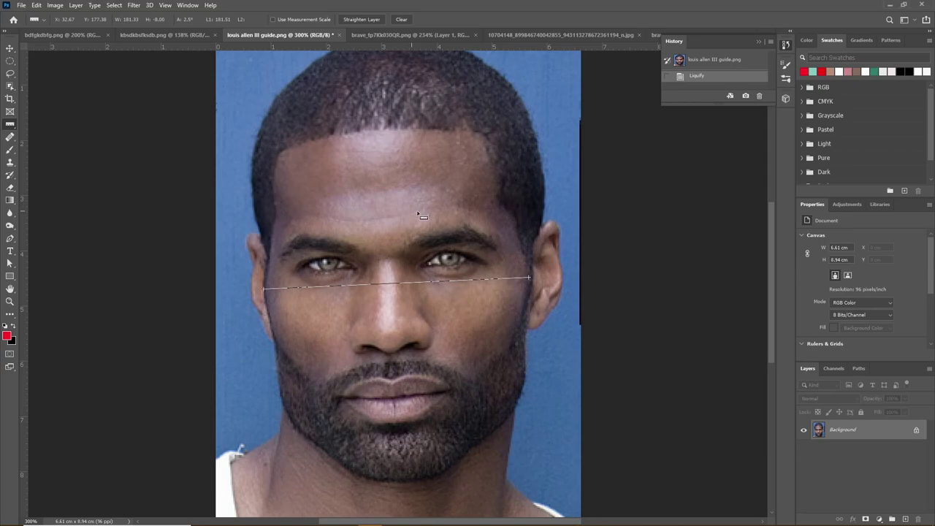
# Step: Brush red lines over the measurements, undo them, and zoom to 400%
pyautogui.press('b')
pyautogui.click(377, 463)
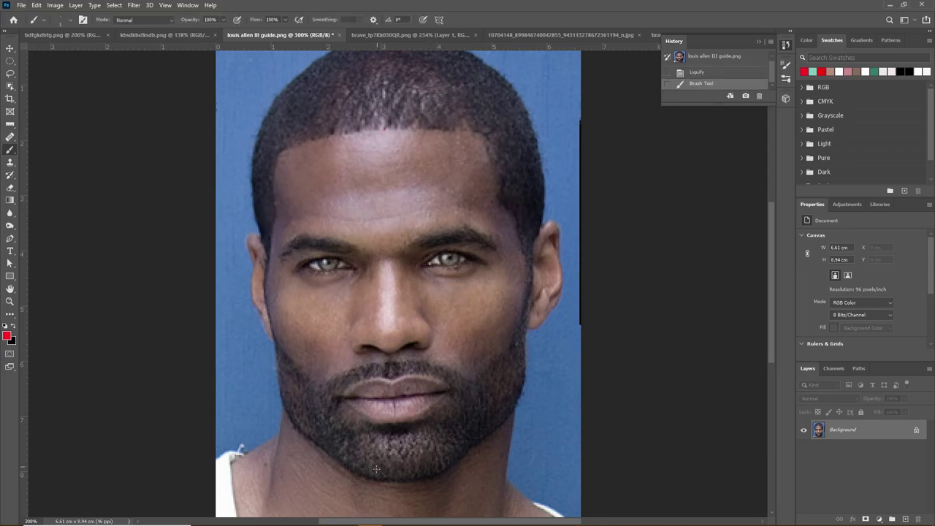
pyautogui.keyDown('shift'); pyautogui.click(399, 479); pyautogui.keyUp('shift')
pyautogui.click(502, 281)
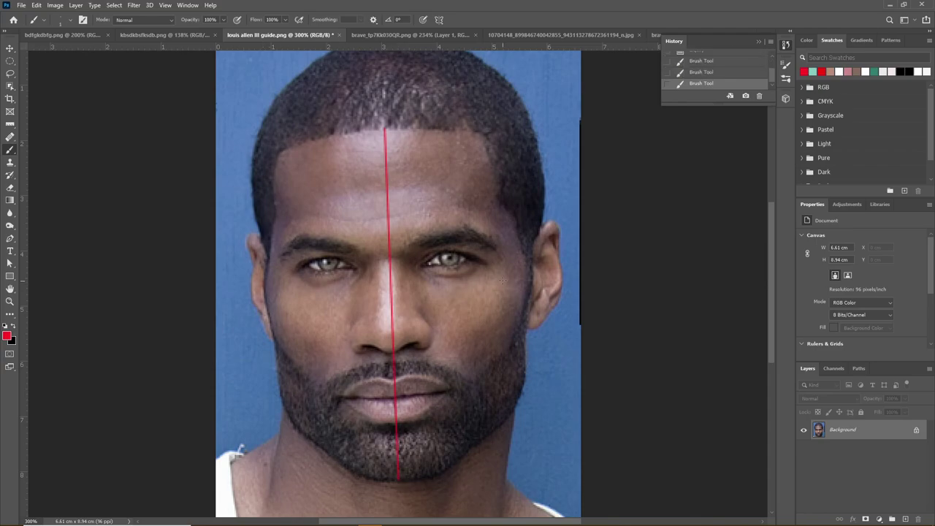
pyautogui.keyDown('shift'); pyautogui.click(528, 277); pyautogui.keyUp('shift')
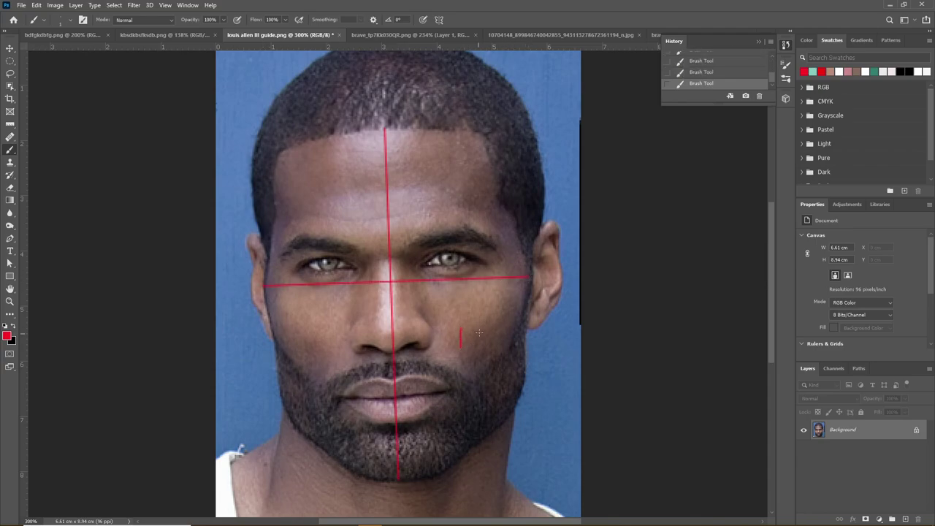
pyautogui.hotkey('ctrl', 'z')
pyautogui.hotkey('ctrl', 'z')
pyautogui.hotkey('ctrl', 'z')
pyautogui.hotkey('ctrl', 'z')
pyautogui.hotkey('ctrl', 'z')
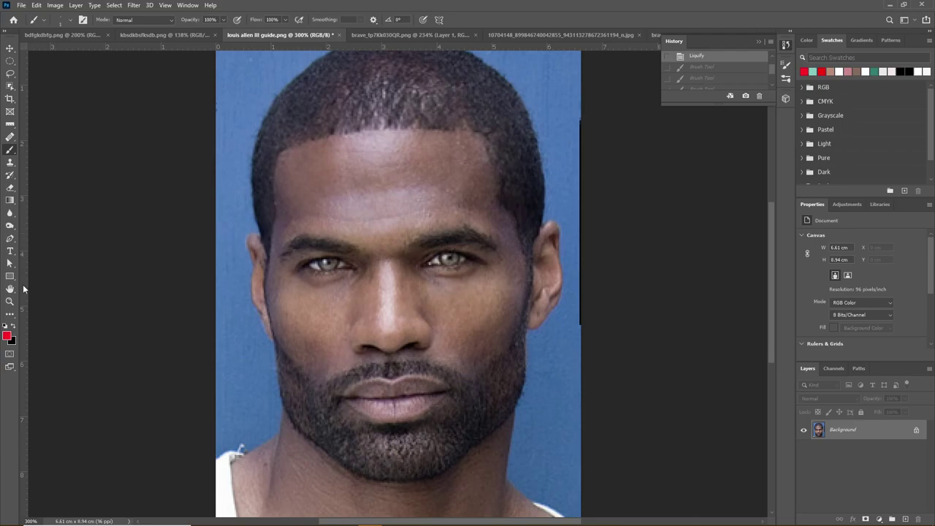
pyautogui.press('z')
pyautogui.click(432, 362)
# Step: Measure facial sections with the Ruler: hairline to brow, brow to nose, nose to lips, chin length
pyautogui.scroll(1, 363, 157)
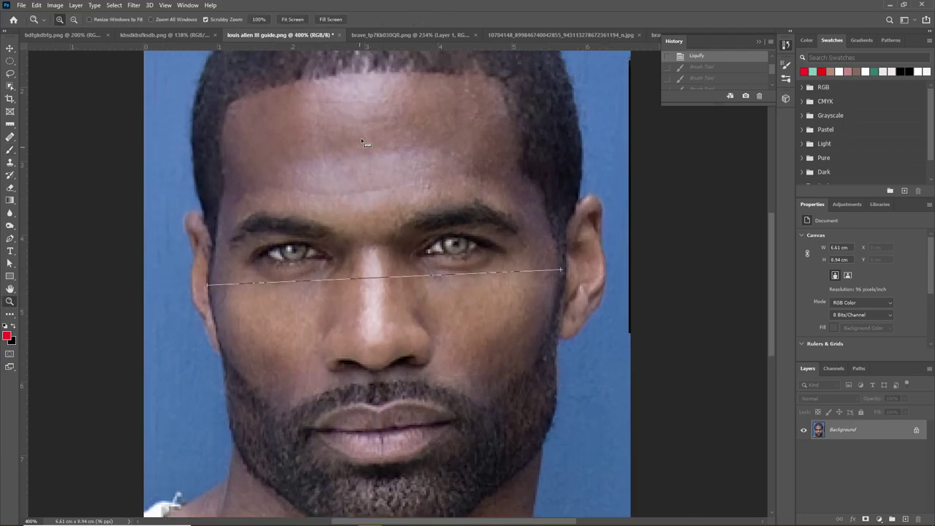
pyautogui.moveTo(366, 73); pyautogui.dragTo(370, 223)
pyautogui.moveTo(373, 159); pyautogui.dragTo(383, 459)
pyautogui.scroll(-3, 401, 441)
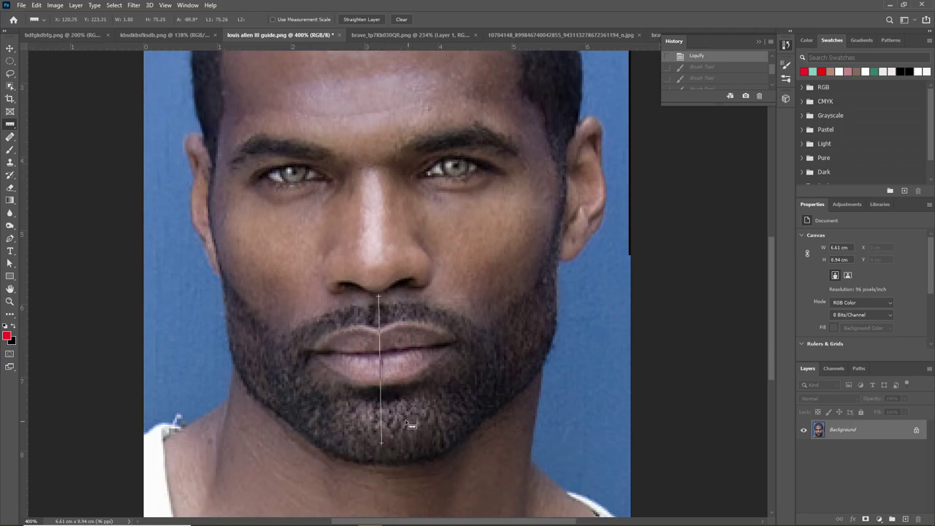
pyautogui.moveTo(376, 367); pyautogui.dragTo(370, 190)
pyautogui.scroll(2, 370, 313)
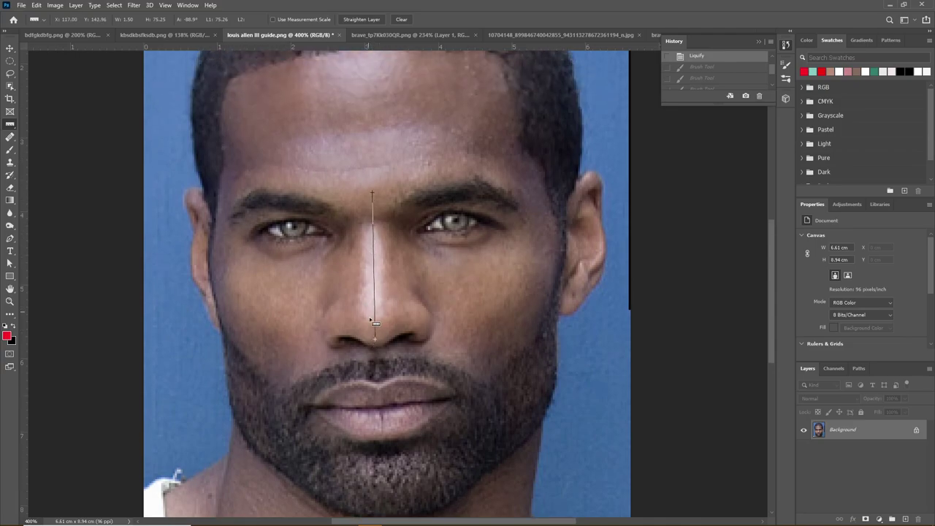
pyautogui.moveTo(401, 342); pyautogui.dragTo(402, 378)
pyautogui.scroll(-1, 391, 401)
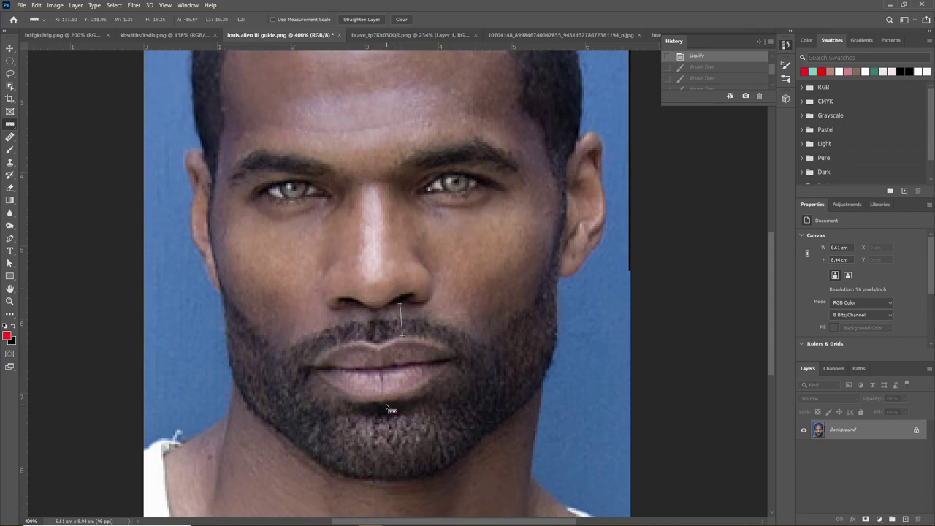
pyautogui.moveTo(386, 407); pyautogui.dragTo(388, 480)
# Step: Zoom out to the whole face and adjust the brush size and hardness
pyautogui.press('b')
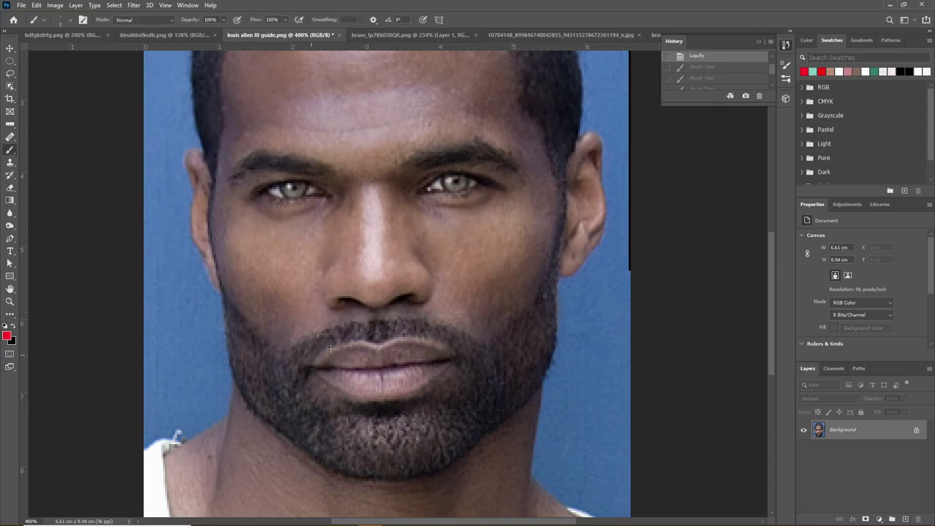
pyautogui.click(10, 301)
pyautogui.moveTo(468, 219); pyautogui.dragTo(410, 219)
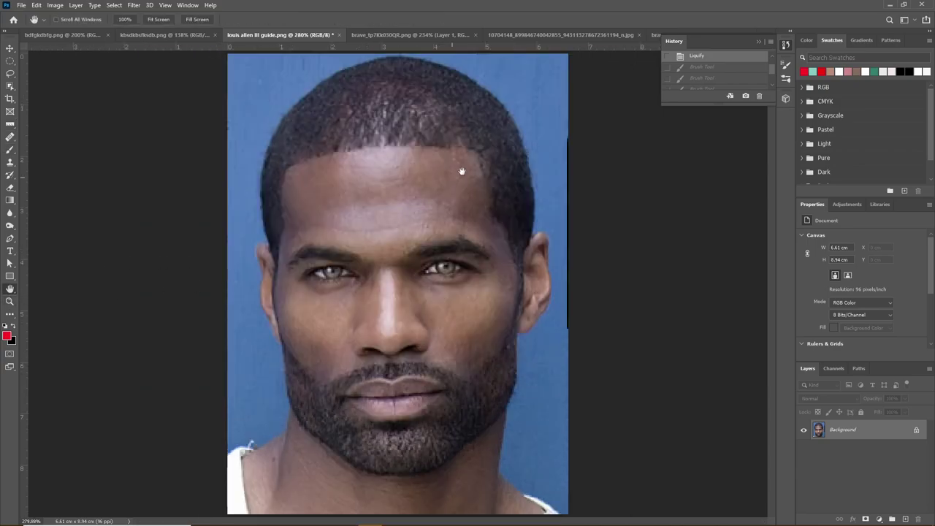
pyautogui.press('b')
pyautogui.click(472, 203)
pyautogui.rightClick(471, 207)
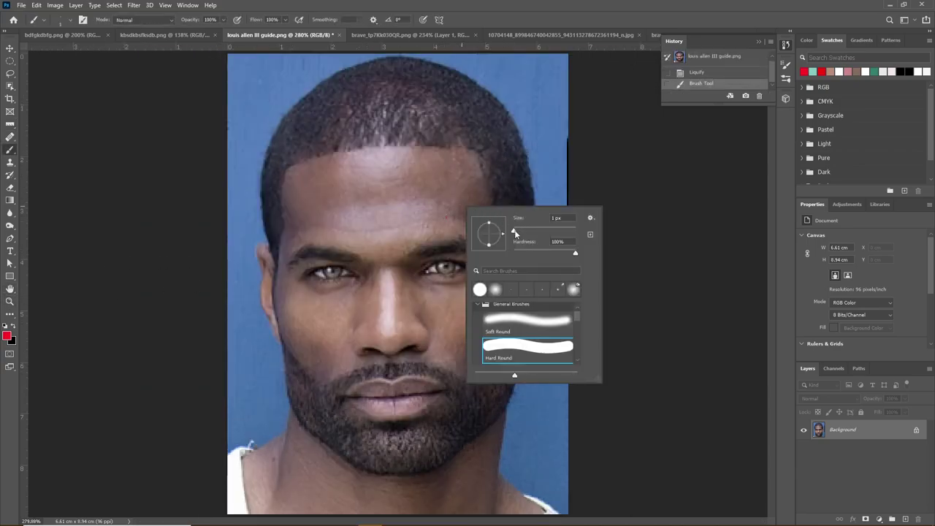
# Step: Write a red 87.1% note on the forehead, then undo it
pyautogui.moveTo(401, 162)
pyautogui.mouseDown()
pyautogui.moveTo(383, 220)
pyautogui.moveTo(408, 192)
pyautogui.moveTo(441, 213)
pyautogui.mouseUp()
pyautogui.click(475, 207)
pyautogui.moveTo(497, 191)
pyautogui.mouseDown()
pyautogui.moveTo(511, 171)
pyautogui.moveTo(504, 216)
pyautogui.mouseUp()
pyautogui.moveTo(526, 160); pyautogui.dragTo(520, 220)
pyautogui.click(548, 200)
pyautogui.hotkey('ctrl', 'z')
pyautogui.hotkey('ctrl', 'z')
pyautogui.hotkey('ctrl', 'z')
pyautogui.hotkey('ctrl', 'z')
pyautogui.hotkey('ctrl', 'z')
pyautogui.hotkey('ctrl', 'z')
pyautogui.hotkey('ctrl', 'z')
pyautogui.hotkey('ctrl', 'z')
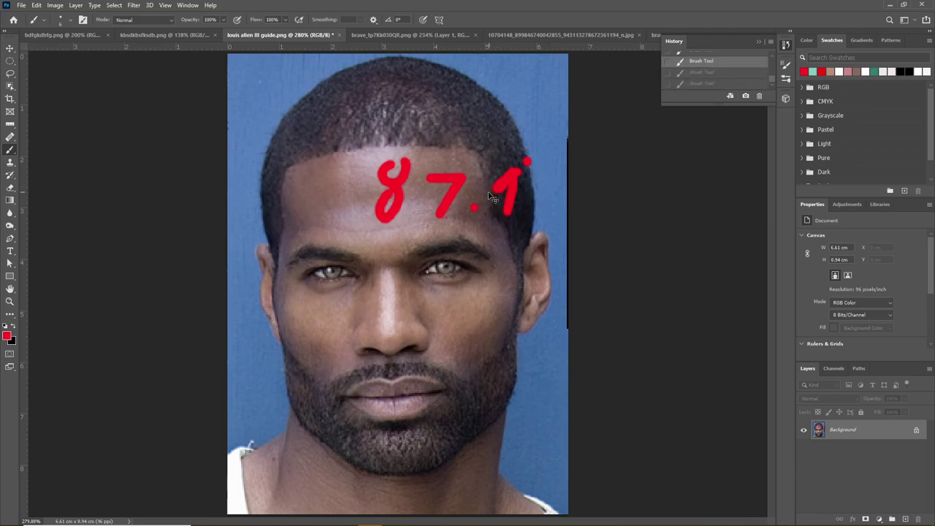
# Step: Write a red 89% on the forehead
pyautogui.moveTo(308, 160); pyautogui.dragTo(323, 193)
pyautogui.moveTo(365, 164); pyautogui.dragTo(375, 225)
pyautogui.click(401, 160)
pyautogui.moveTo(441, 144)
pyautogui.mouseDown()
pyautogui.moveTo(442, 194)
pyautogui.moveTo(269, 190)
pyautogui.moveTo(518, 190)
pyautogui.moveTo(347, 241)
pyautogui.mouseUp()
pyautogui.click(441, 194)
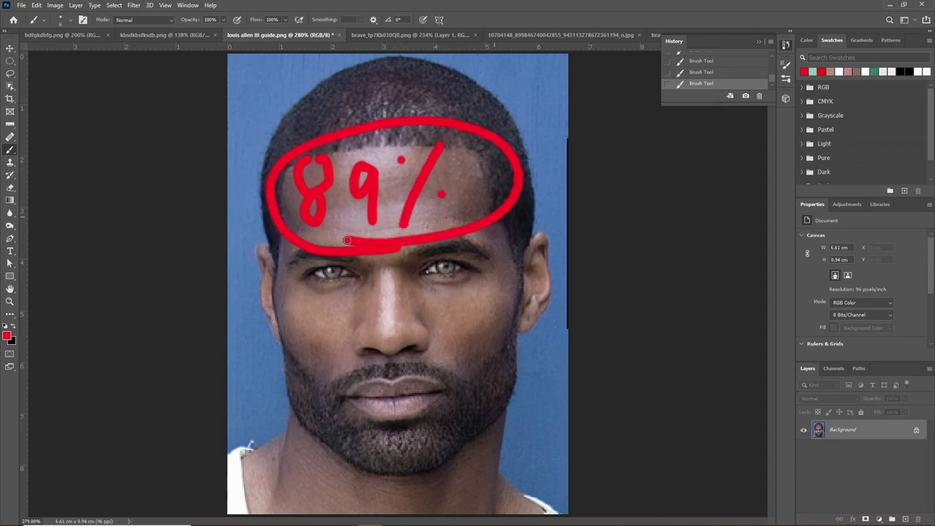
# Step: Revert to the original snapshot, compare with the reshaped face, then revert again
pyautogui.scroll(3, 712, 67)
pyautogui.click(710, 60)
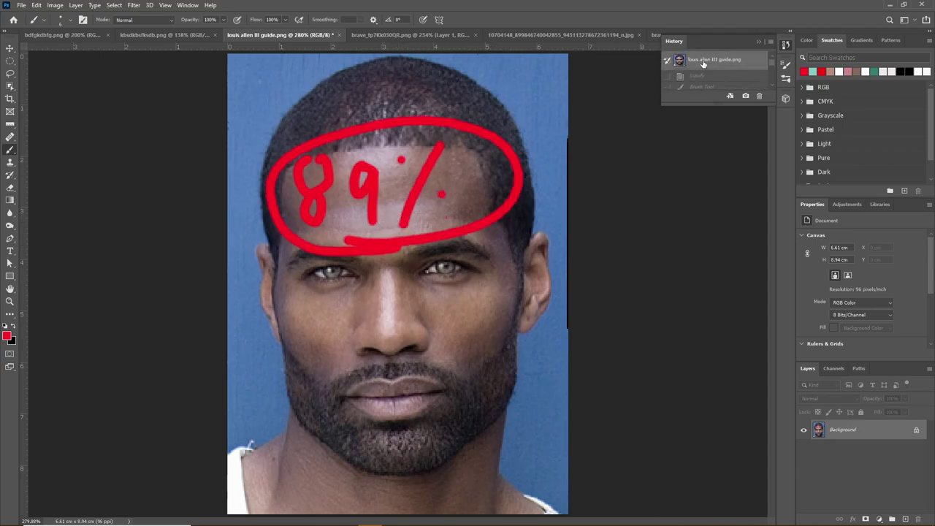
pyautogui.click(699, 87)
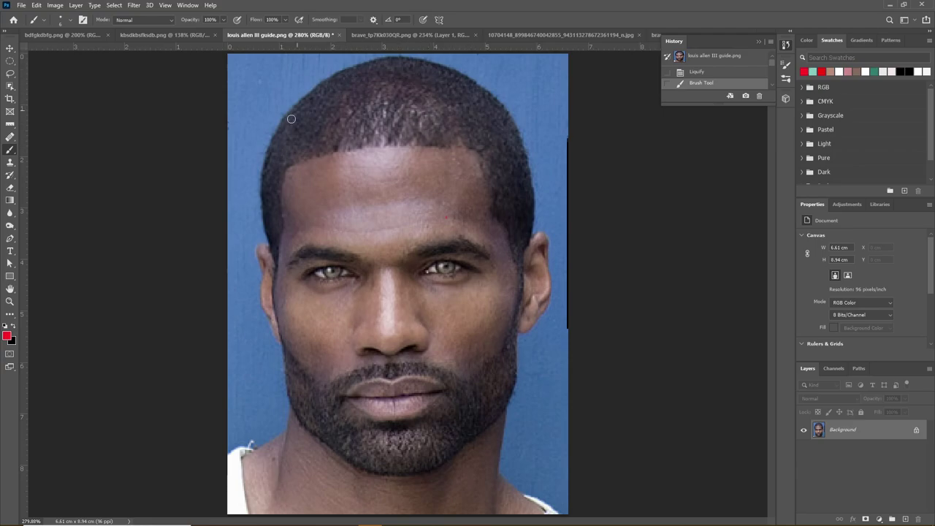
pyautogui.click(705, 58)
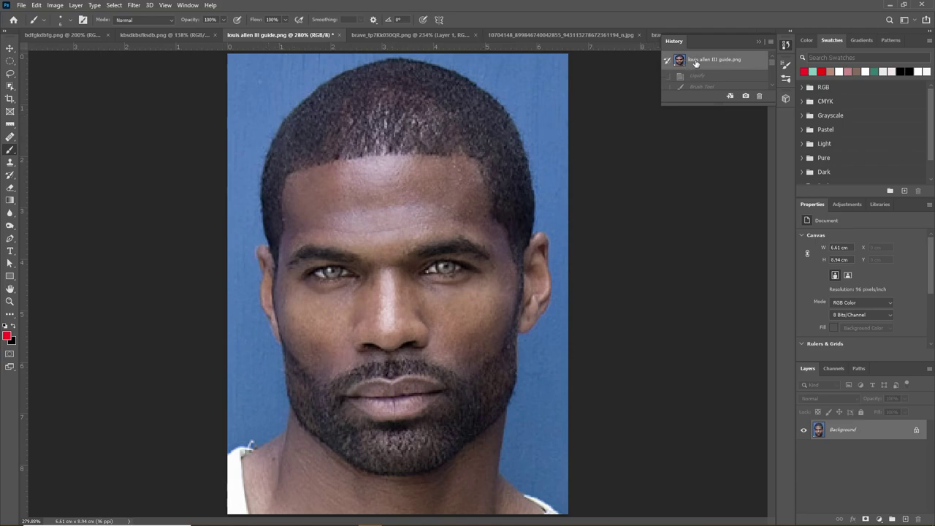
# Step: Restore the reshaped face and write the red '81% =' note above the hairline
pyautogui.click(693, 88)
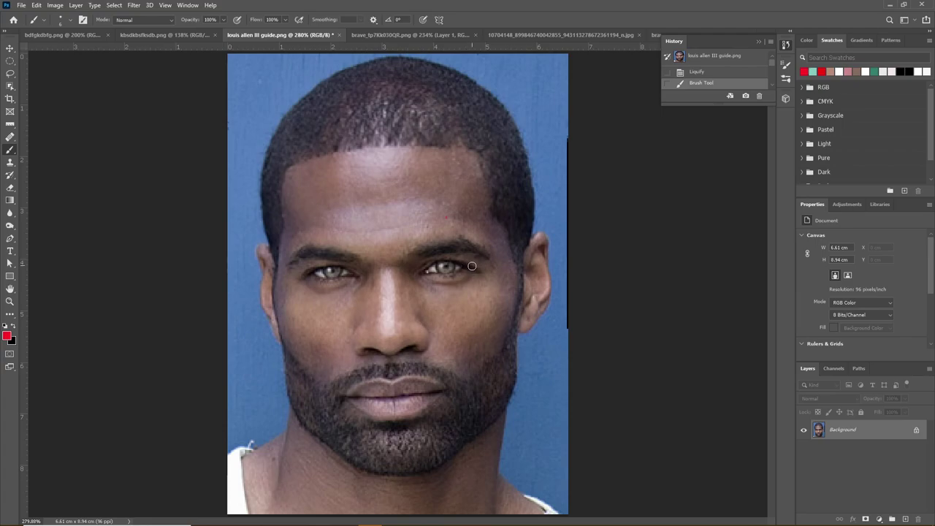
pyautogui.moveTo(264, 115); pyautogui.dragTo(282, 92)
pyautogui.moveTo(269, 114); pyautogui.dragTo(272, 146)
pyautogui.moveTo(300, 102)
pyautogui.mouseDown()
pyautogui.moveTo(314, 91)
pyautogui.moveTo(317, 134)
pyautogui.moveTo(384, 82)
pyautogui.mouseUp()
pyautogui.click(346, 95)
pyautogui.click(395, 114)
pyautogui.moveTo(428, 103); pyautogui.dragTo(450, 115)
pyautogui.moveTo(489, 85); pyautogui.dragTo(496, 133)
pyautogui.click(511, 130)
pyautogui.moveTo(533, 93); pyautogui.dragTo(544, 130)
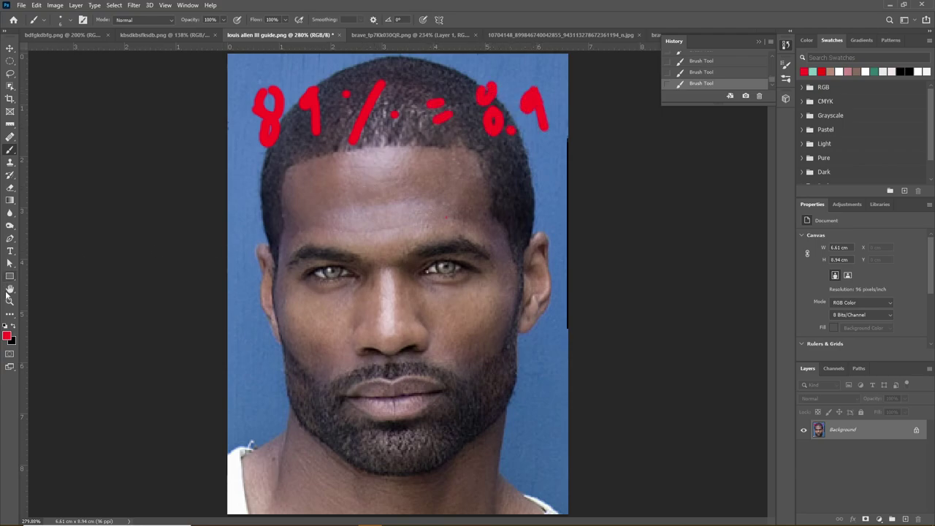
pyautogui.click(9, 301)
# Step: Zoom in on the face, adjust the brush size, and try a jawline stroke, then undo it
pyautogui.click(421, 238)
pyautogui.click(421, 238)
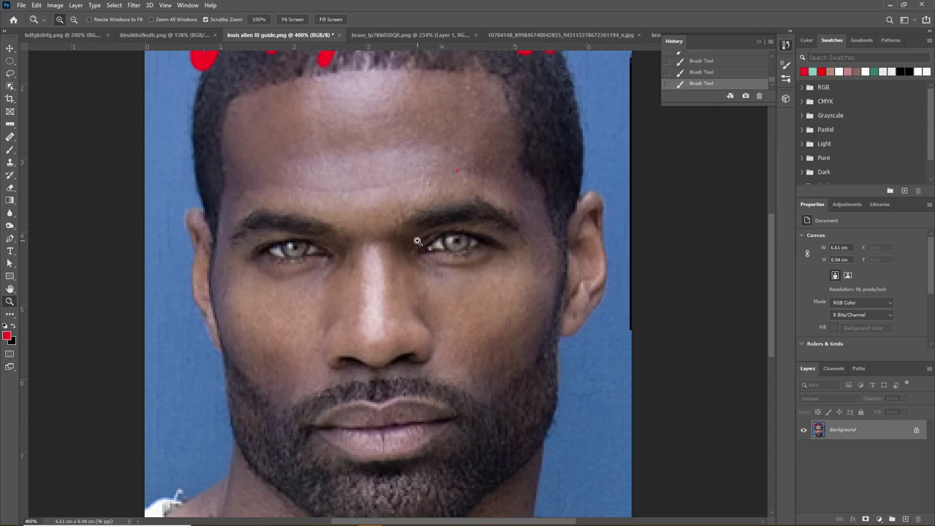
pyautogui.scroll(-1, 418, 242)
pyautogui.press('b')
pyautogui.rightClick(391, 218)
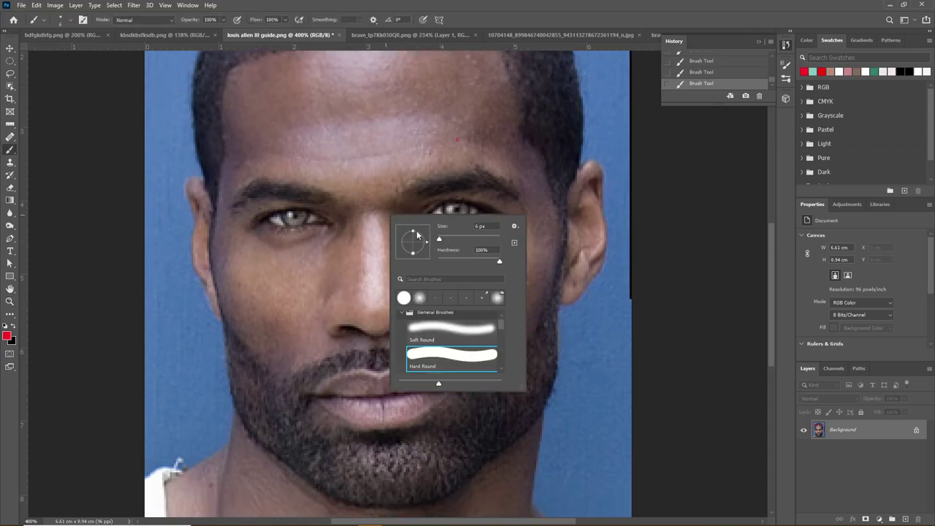
pyautogui.click(358, 341)
pyautogui.moveTo(242, 448)
pyautogui.mouseDown()
pyautogui.moveTo(462, 508)
pyautogui.moveTo(537, 444)
pyautogui.mouseUp()
pyautogui.hotkey('ctrl', 'z')
# Step: Try red cheek, eyebrow and jaw marking strokes, undoing each one
pyautogui.moveTo(224, 256)
pyautogui.mouseDown()
pyautogui.moveTo(230, 294)
pyautogui.moveTo(274, 321)
pyautogui.mouseUp()
pyautogui.moveTo(524, 241); pyautogui.dragTo(491, 296)
pyautogui.hotkey('ctrl', 'z')
pyautogui.hotkey('ctrl', 'z')
pyautogui.hotkey('ctrl', 'z')
pyautogui.moveTo(318, 198); pyautogui.dragTo(271, 185)
pyautogui.moveTo(414, 190); pyautogui.dragTo(497, 179)
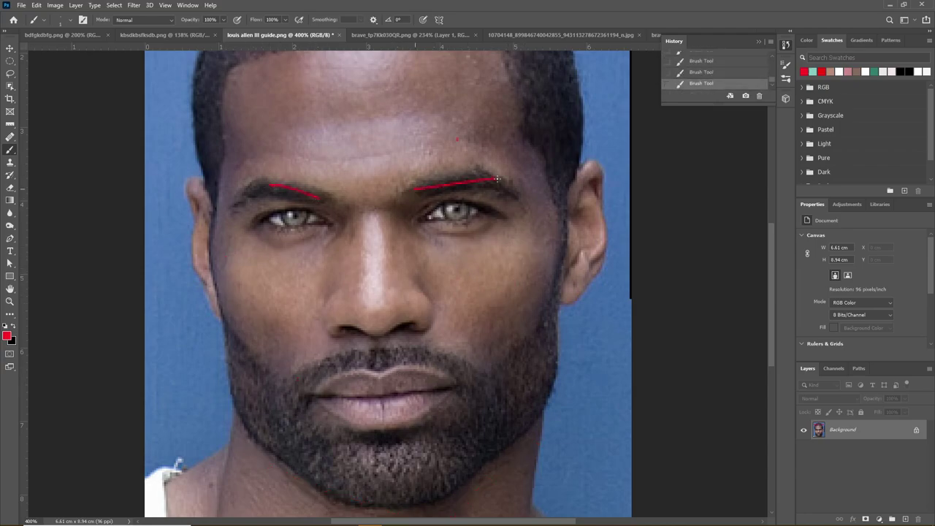
pyautogui.hotkey('ctrl', 'z')
pyautogui.hotkey('ctrl', 'z')
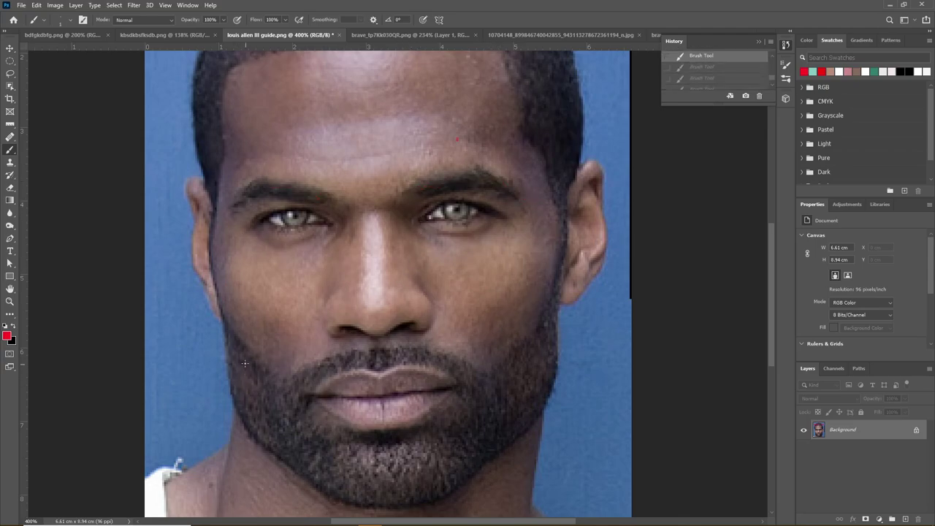
pyautogui.moveTo(336, 468); pyautogui.dragTo(467, 439)
pyautogui.hotkey('ctrl', 'z')
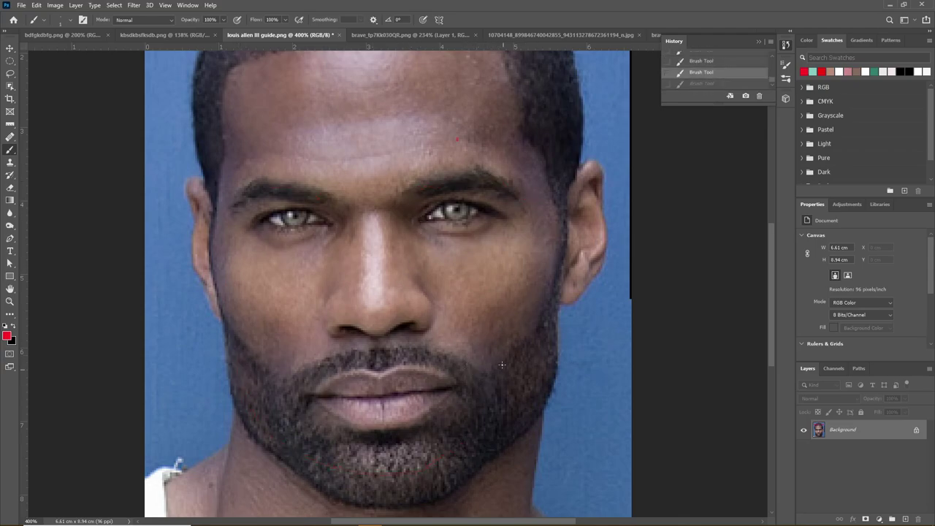
# Step: Zoom out to fit the photo and finish the top note with a red 9
pyautogui.scroll(3, 311, 192)
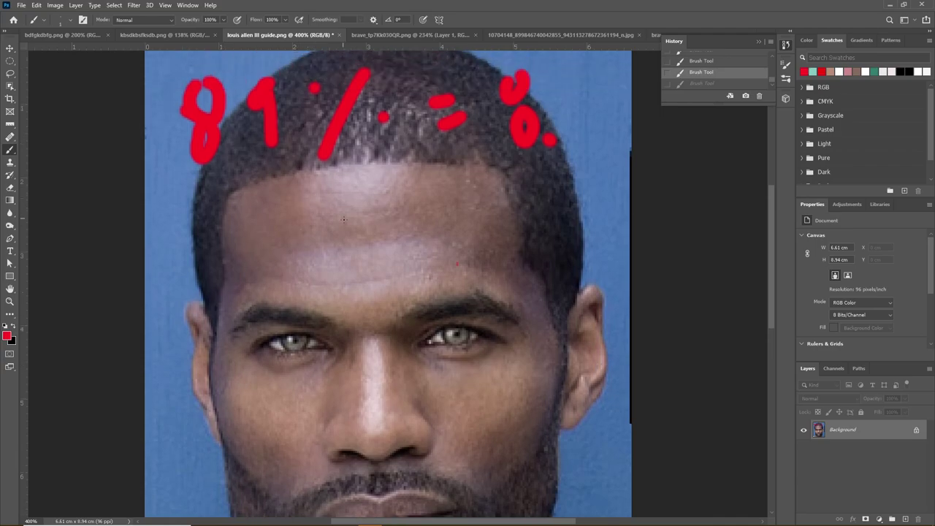
pyautogui.doubleClick(9, 288)
pyautogui.click(10, 301)
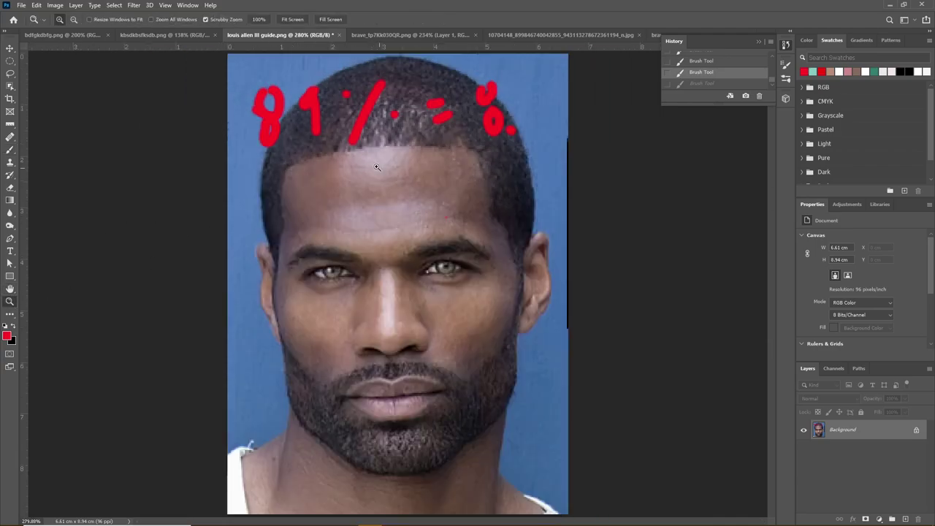
pyautogui.press('b')
pyautogui.rightClick(562, 127)
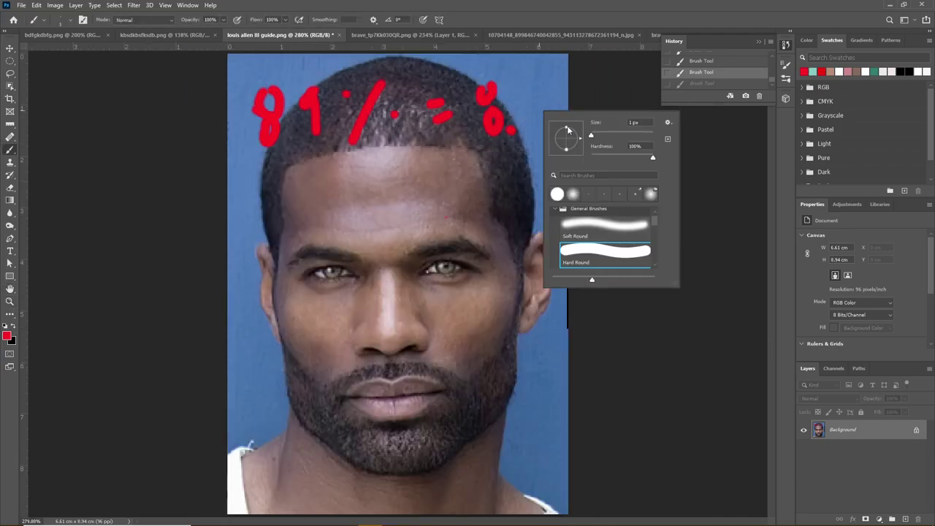
pyautogui.moveTo(543, 85)
pyautogui.mouseDown()
pyautogui.moveTo(539, 103)
pyautogui.moveTo(559, 135)
pyautogui.mouseUp()
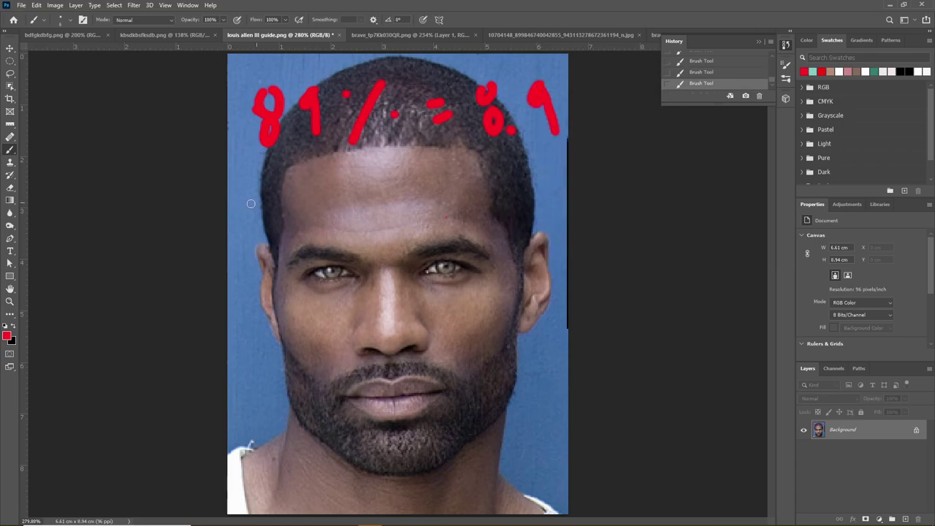
# Step: Write a circled red 9.4-9.7 on the forehead and a 10 below the nose
pyautogui.moveTo(292, 189)
pyautogui.mouseDown()
pyautogui.moveTo(256, 195)
pyautogui.moveTo(283, 191)
pyautogui.moveTo(287, 233)
pyautogui.mouseUp()
pyautogui.click(308, 227)
pyautogui.moveTo(333, 186); pyautogui.dragTo(371, 206)
pyautogui.moveTo(363, 181)
pyautogui.mouseDown()
pyautogui.moveTo(367, 225)
pyautogui.moveTo(407, 207)
pyautogui.mouseUp()
pyautogui.moveTo(443, 183)
pyautogui.mouseDown()
pyautogui.moveTo(449, 216)
pyautogui.moveTo(466, 214)
pyautogui.moveTo(463, 190)
pyautogui.moveTo(499, 234)
pyautogui.mouseUp()
pyautogui.click(466, 211)
pyautogui.moveTo(468, 257)
pyautogui.mouseDown()
pyautogui.moveTo(222, 236)
pyautogui.moveTo(540, 174)
pyautogui.moveTo(402, 261)
pyautogui.mouseUp()
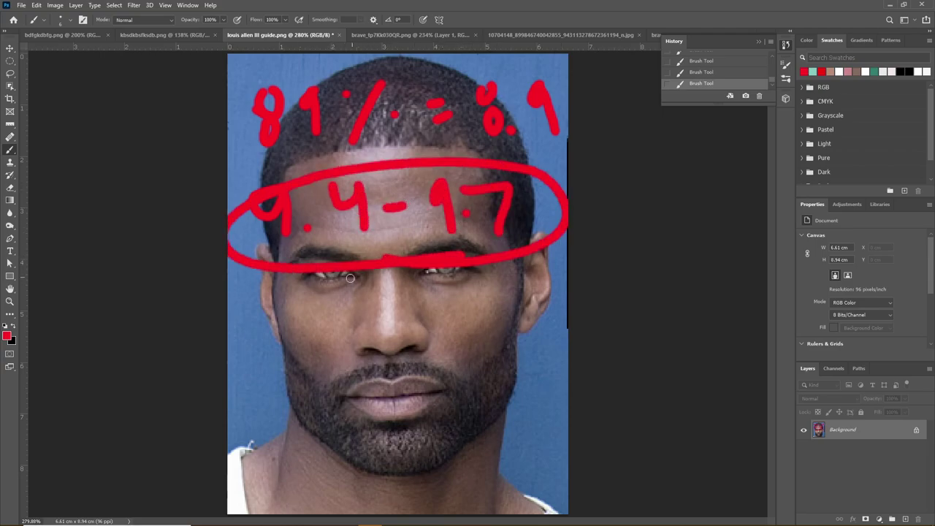
pyautogui.moveTo(331, 341); pyautogui.dragTo(333, 383)
pyautogui.moveTo(390, 339)
pyautogui.mouseDown()
pyautogui.moveTo(379, 373)
pyautogui.moveTo(395, 342)
pyautogui.mouseUp()
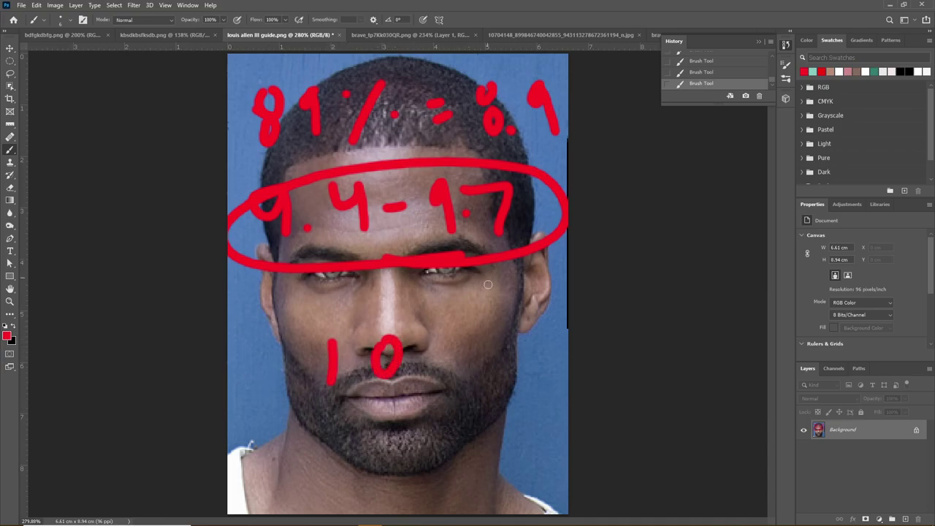
# Step: Write a circled red 100% beneath the mouth, then revert the photo to its original snapshot
pyautogui.moveTo(310, 424); pyautogui.dragTo(307, 451)
pyautogui.moveTo(345, 425)
pyautogui.mouseDown()
pyautogui.moveTo(348, 451)
pyautogui.moveTo(348, 428)
pyautogui.mouseUp()
pyautogui.moveTo(374, 426)
pyautogui.mouseDown()
pyautogui.moveTo(380, 432)
pyautogui.moveTo(374, 424)
pyautogui.mouseUp()
pyautogui.moveTo(412, 433)
pyautogui.mouseDown()
pyautogui.moveTo(403, 453)
pyautogui.moveTo(424, 420)
pyautogui.mouseUp()
pyautogui.click(439, 432)
pyautogui.moveTo(380, 471)
pyautogui.mouseDown()
pyautogui.moveTo(329, 475)
pyautogui.moveTo(422, 401)
pyautogui.mouseUp()
pyautogui.scroll(5, 699, 79)
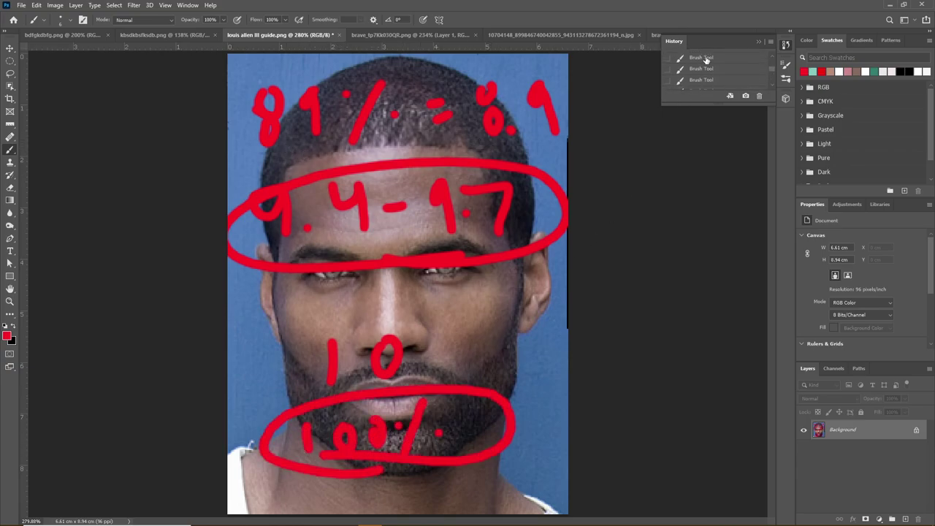
pyautogui.click(709, 61)
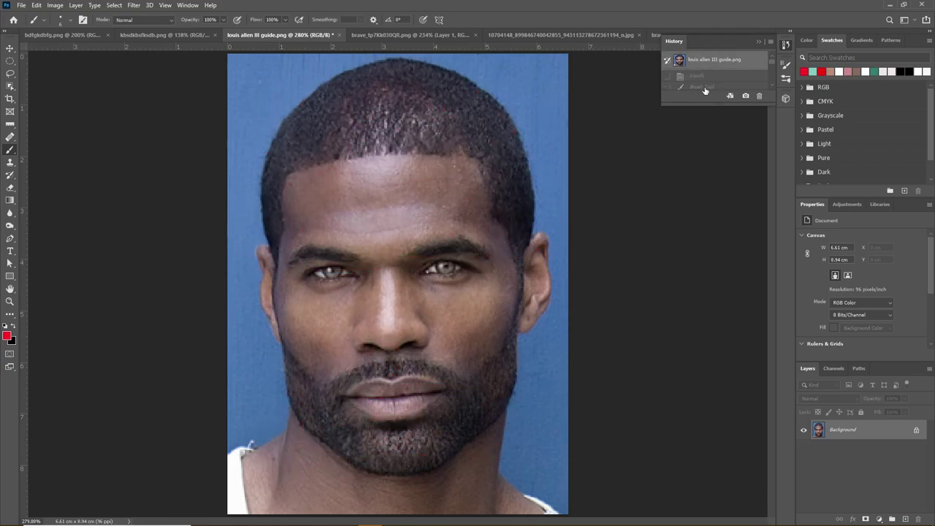